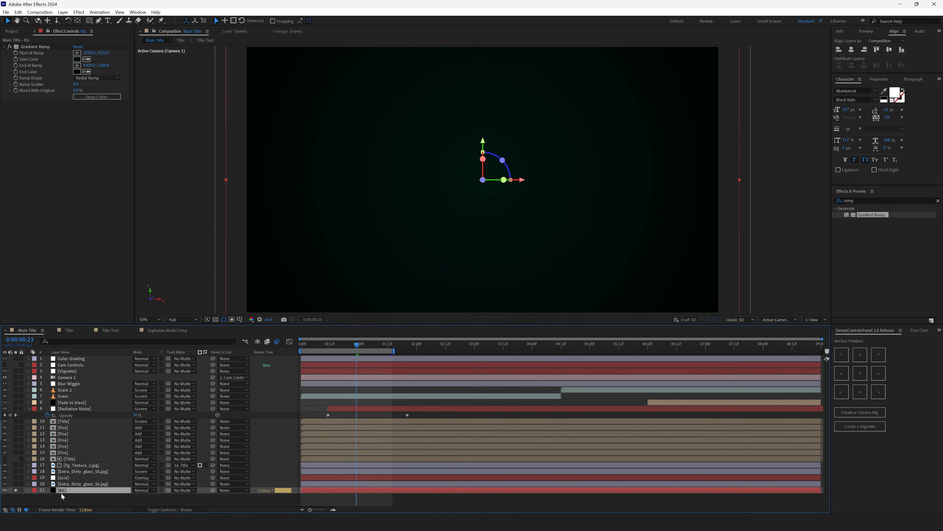
Compare the BG layer with its Gradient Ramp effect off and on, and check the ramp's start color
click(9, 48)
click(10, 48)
click(38, 46)
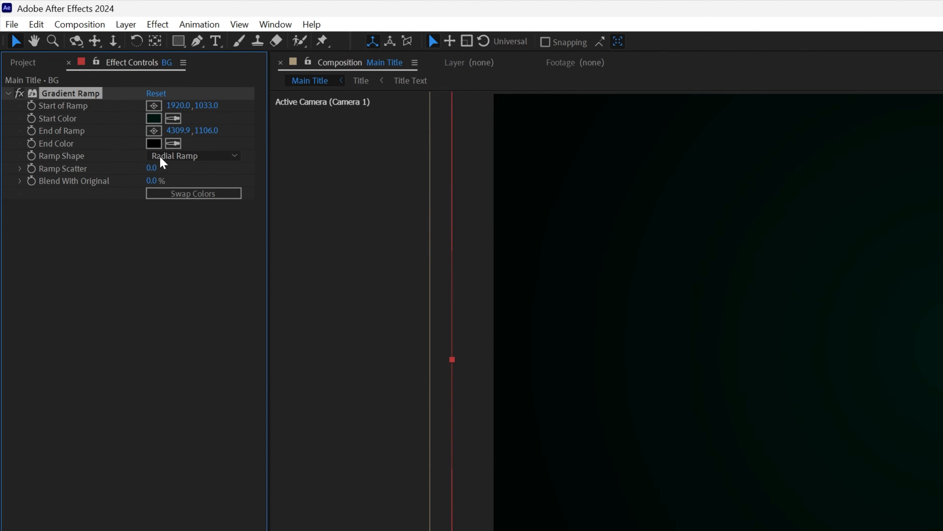
click(153, 118)
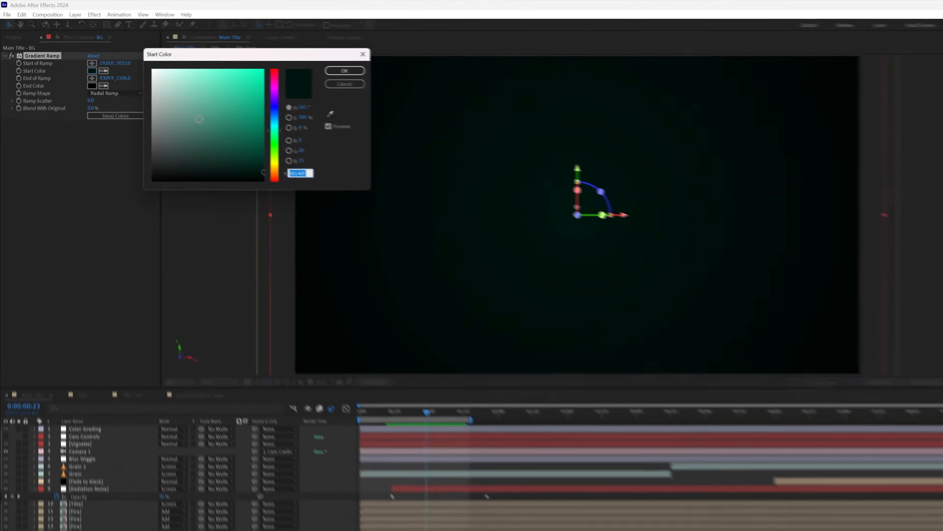
key(Return)
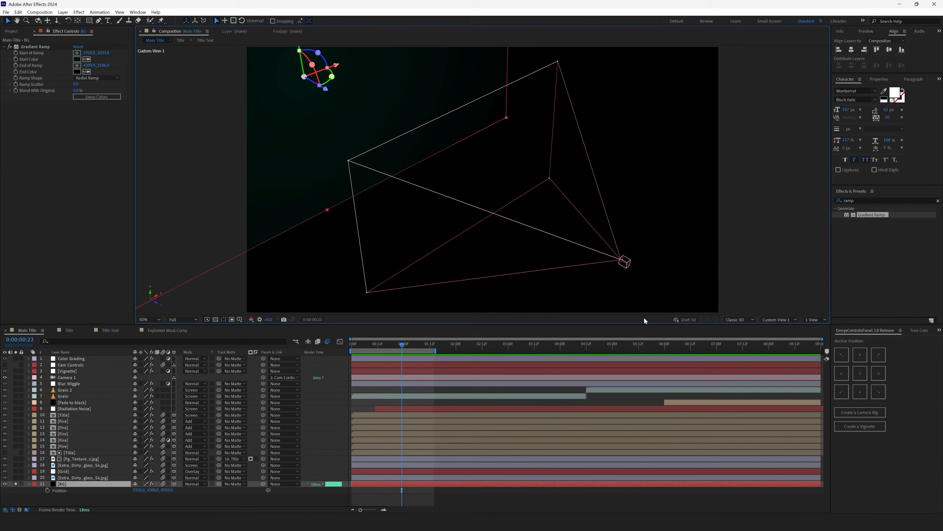
Examine the BG layer's depth position and the contribution of the Extra_Dirty_glass_5k.jpg layer directly above it
drag(166, 493, 141, 493)
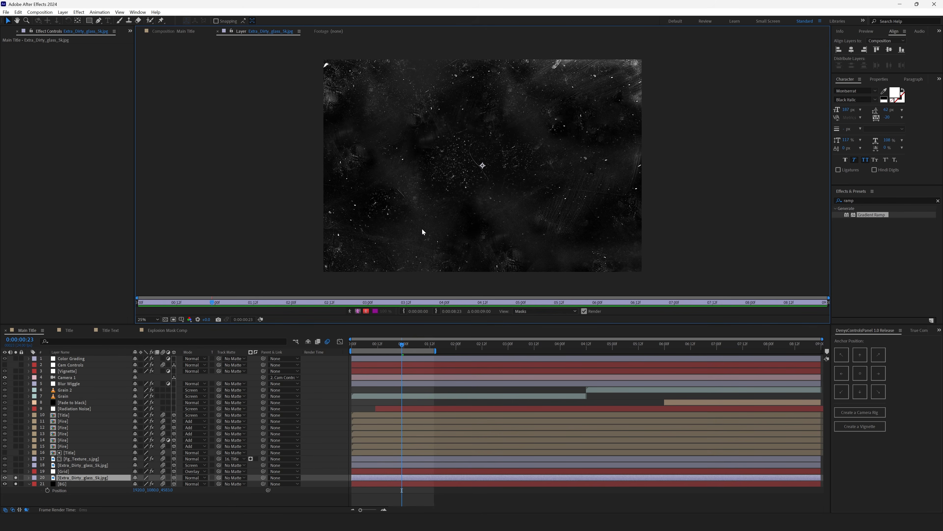
key(p)
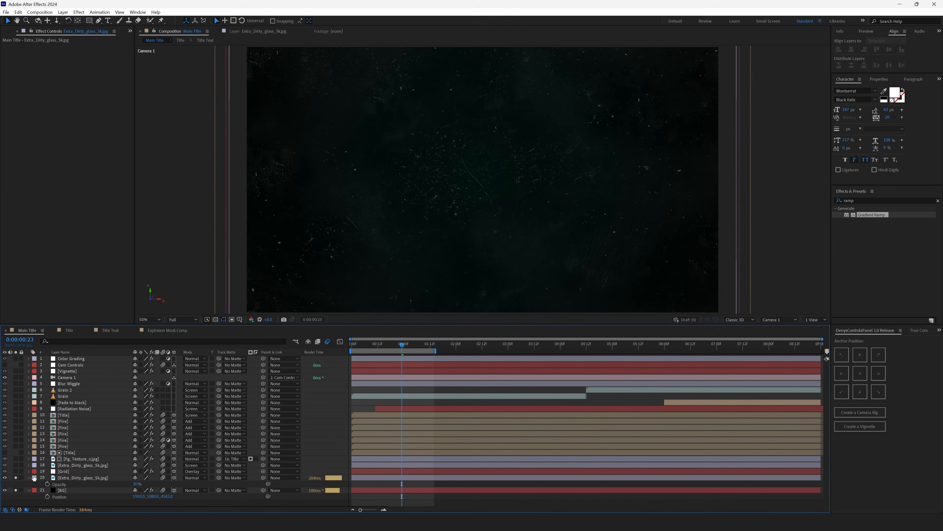
click(15, 477)
click(15, 478)
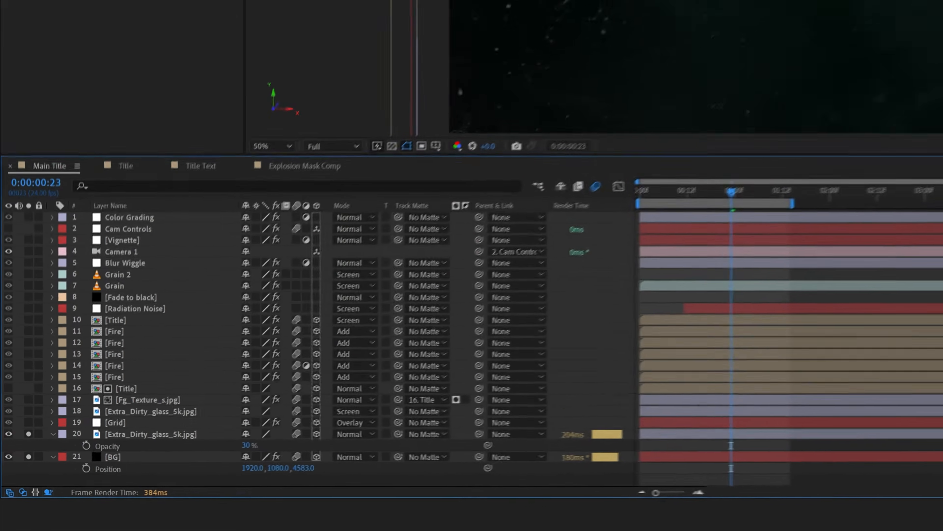
Solo the Grid layer and inspect its placement with the glass texture beneath it in Custom View 1
click(63, 471)
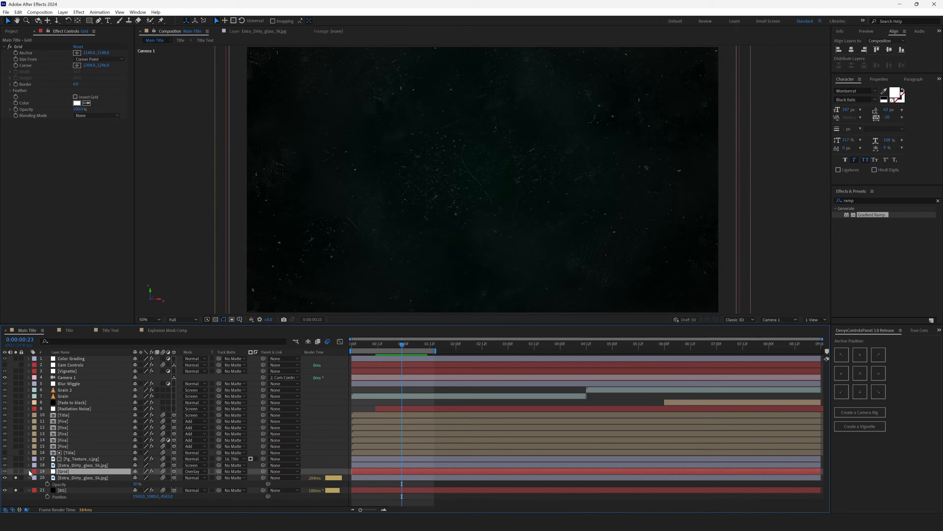
click(31, 412)
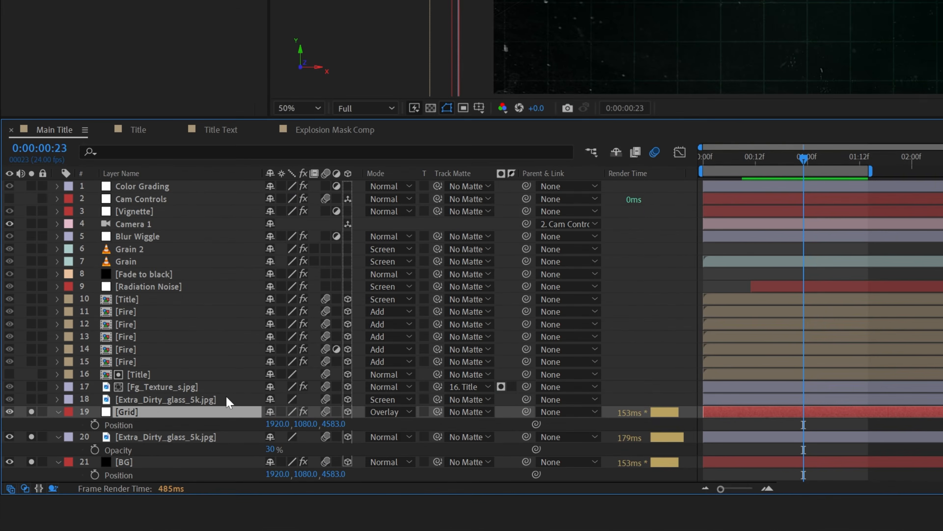
click(87, 474)
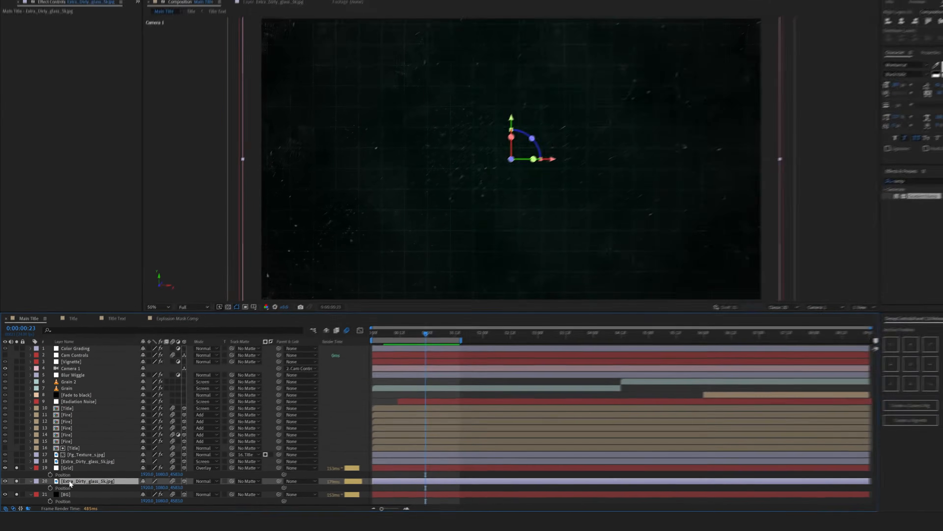
key(F11)
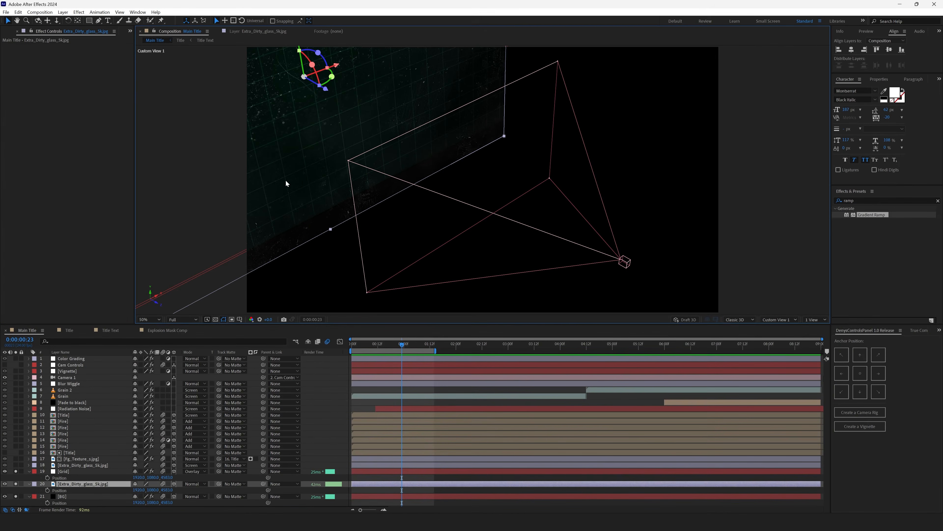
key(F12)
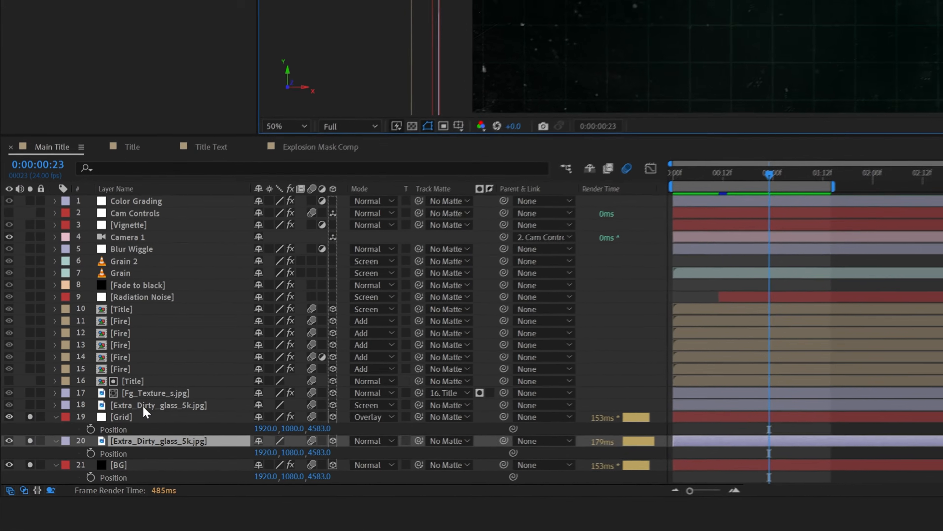
Solo the Extra_Dirty_glass_5k.jpg layer above the Grid and inspect its mask feather, opacity and position
click(75, 465)
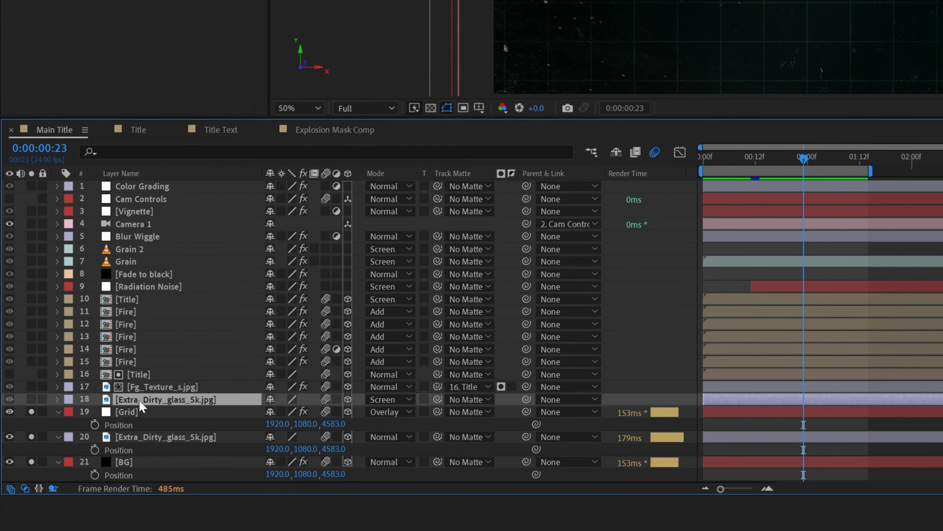
click(31, 400)
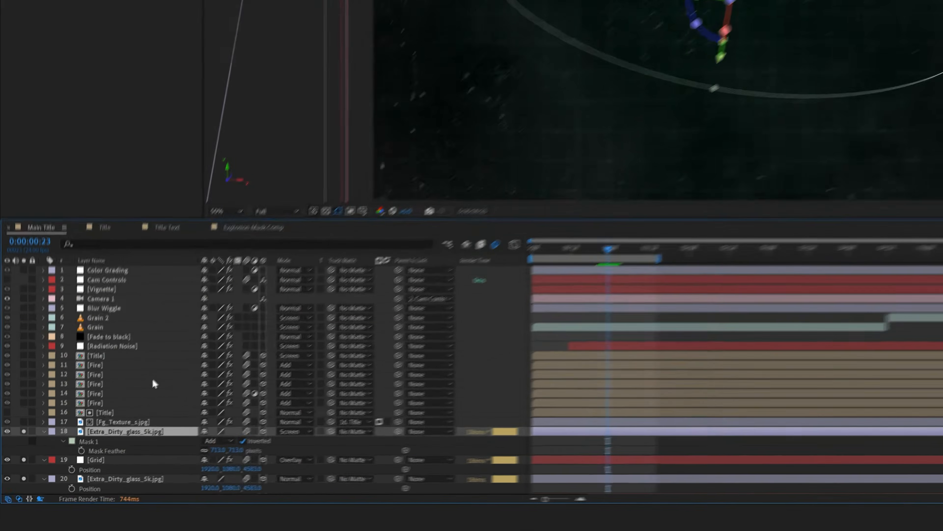
key(f)
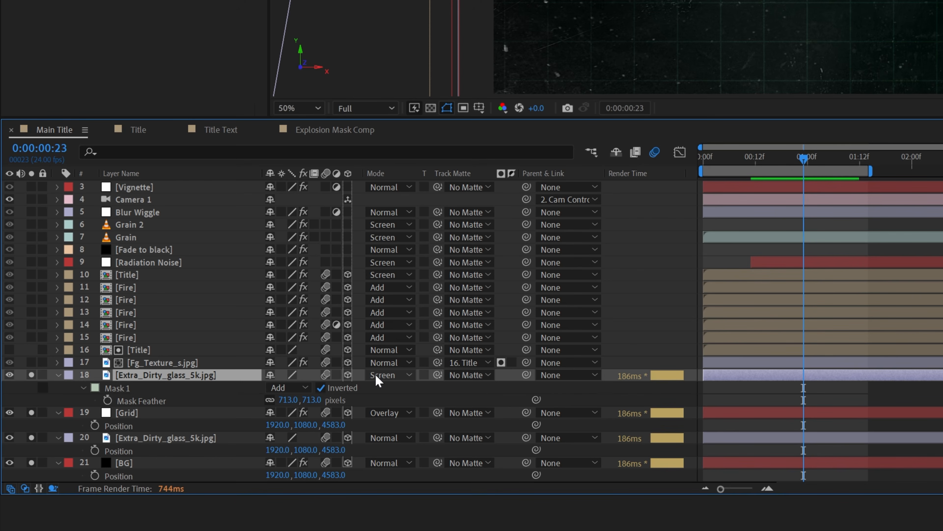
key(t)
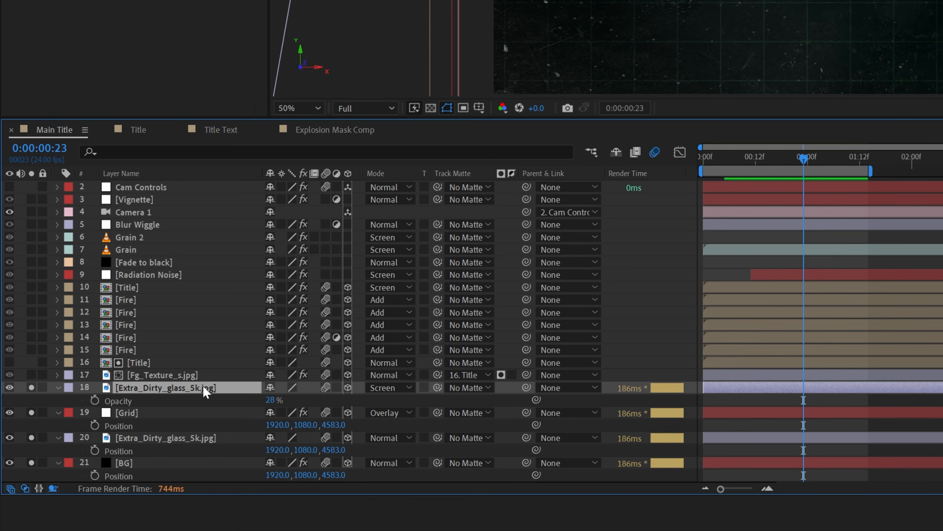
key(p)
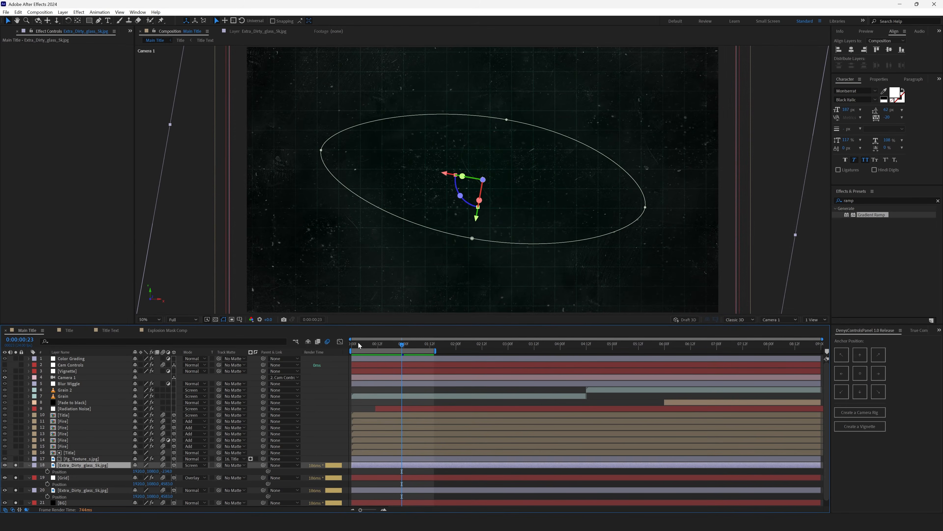
Scrub through the start of the animation and raise the lower graph keyframe level with its neighbouring keyframe
drag(716, 153, 731, 159)
drag(365, 345, 390, 346)
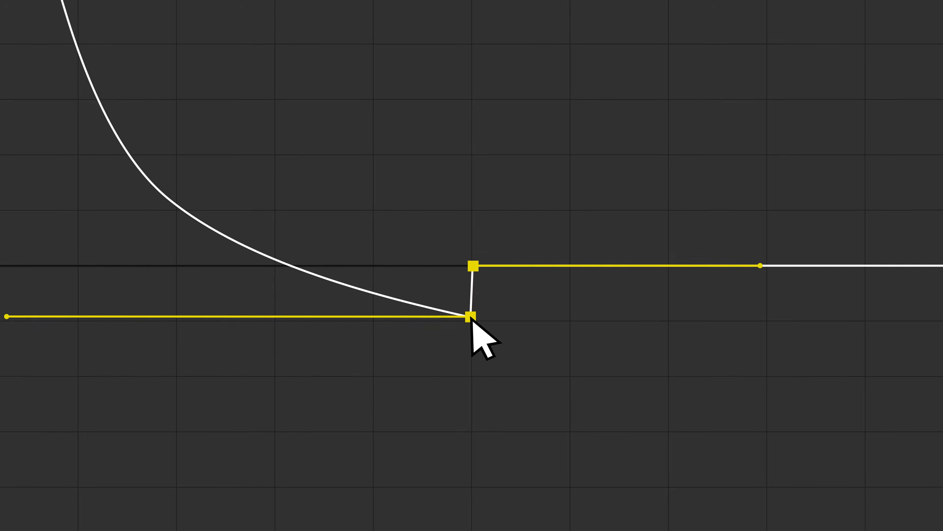
drag(470, 316, 474, 269)
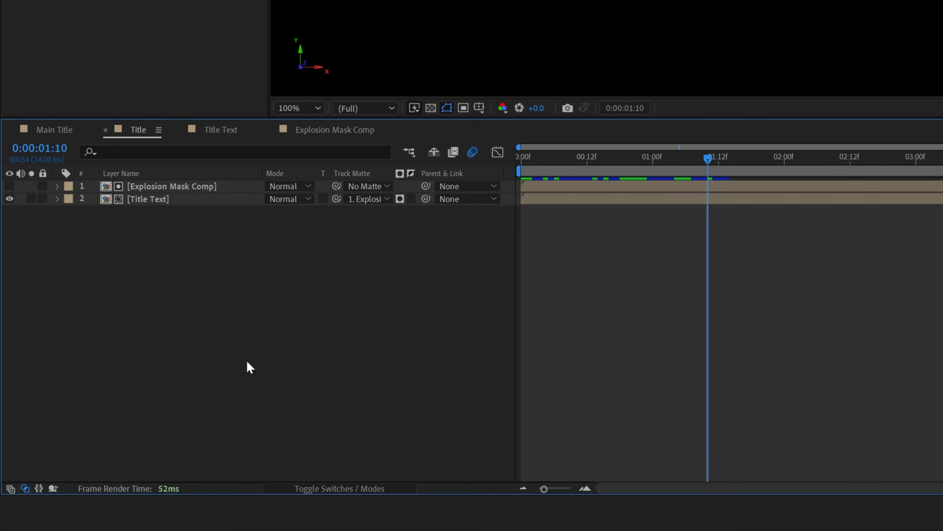
Open the Title Text precomp from its layer in the Title composition
click(181, 199)
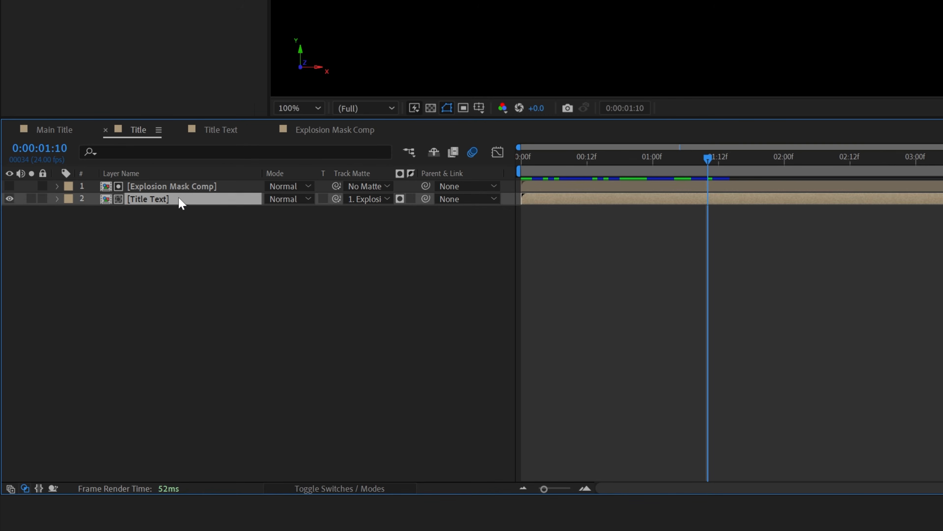
click(185, 189)
click(182, 201)
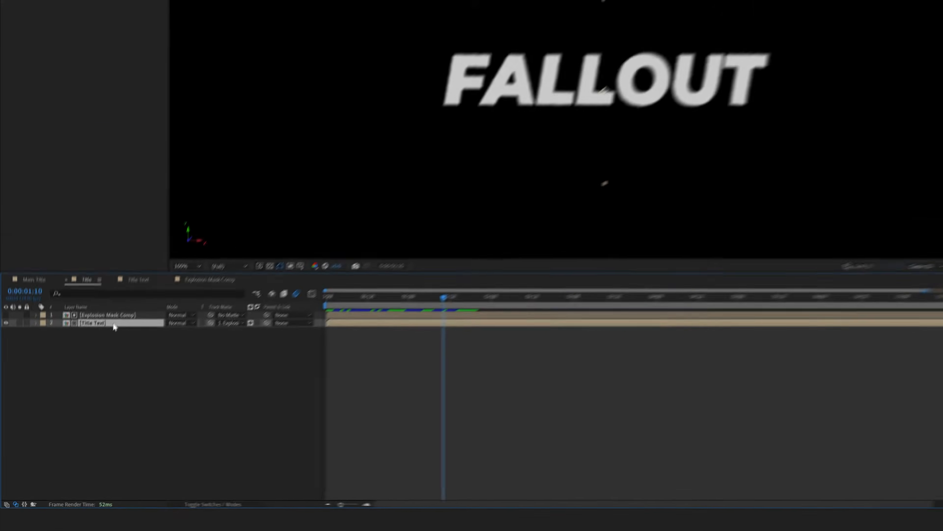
double_click(182, 200)
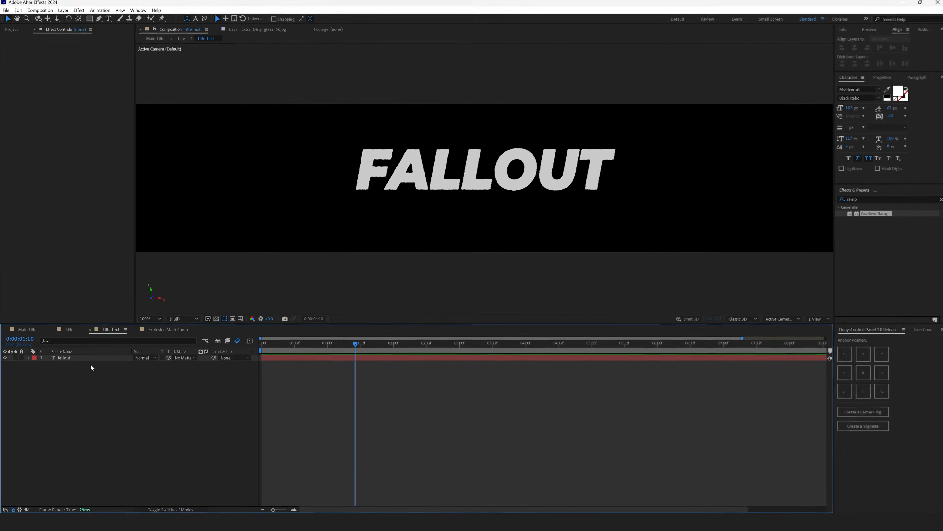
Examine the fallout text layer and the Title Text composition's settings, leaving them unchanged
click(374, 188)
key(comma)
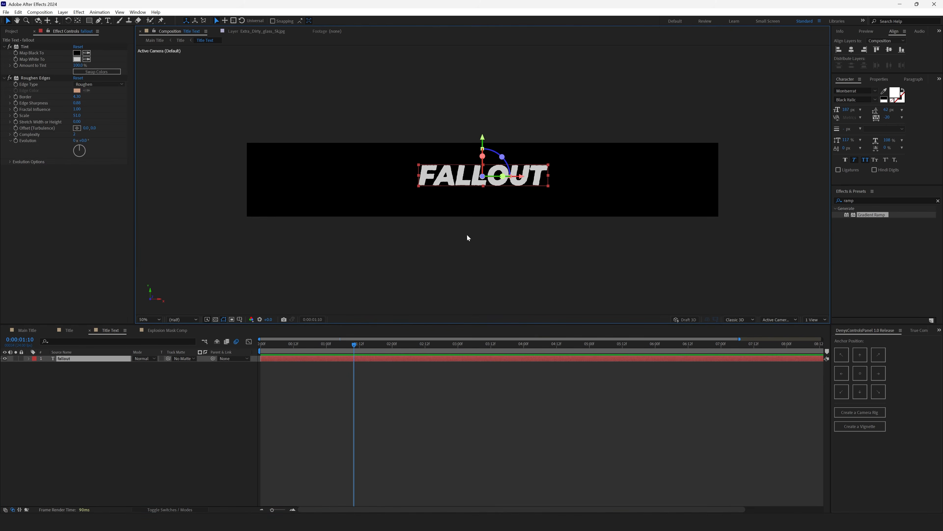
key(ctrl+k)
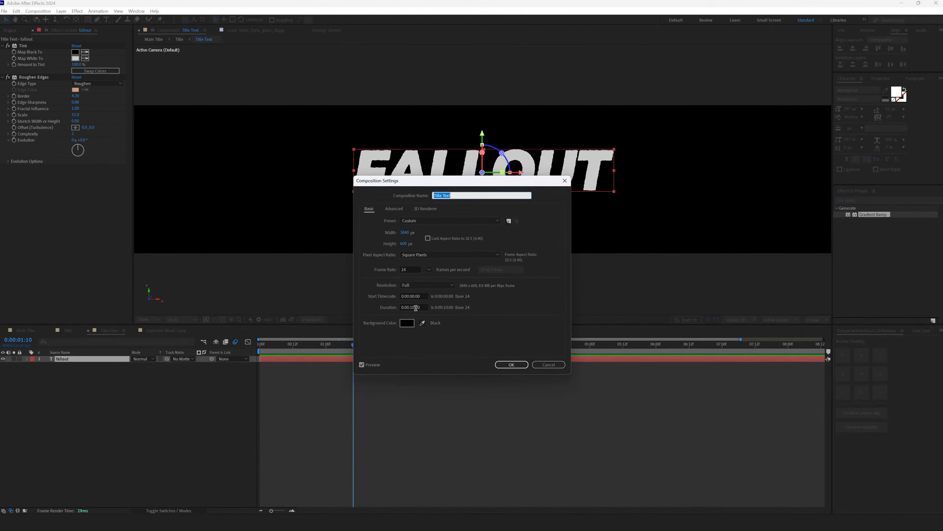
key(Escape)
click(172, 425)
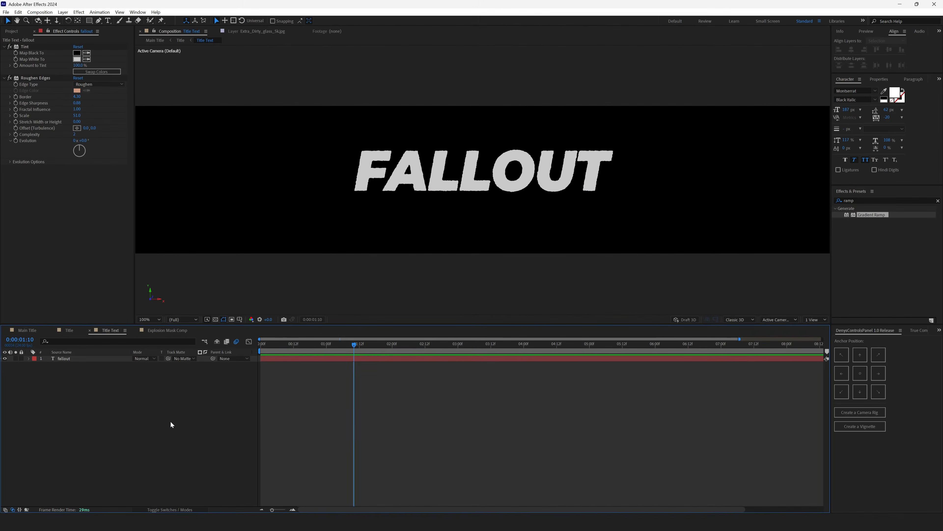
scroll(352, 244, down, 2)
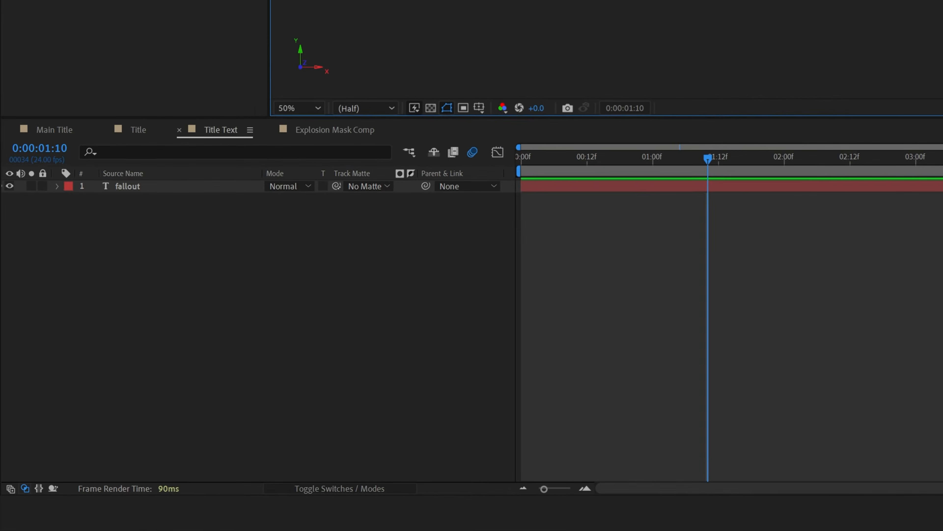
right_click(136, 185)
click(175, 85)
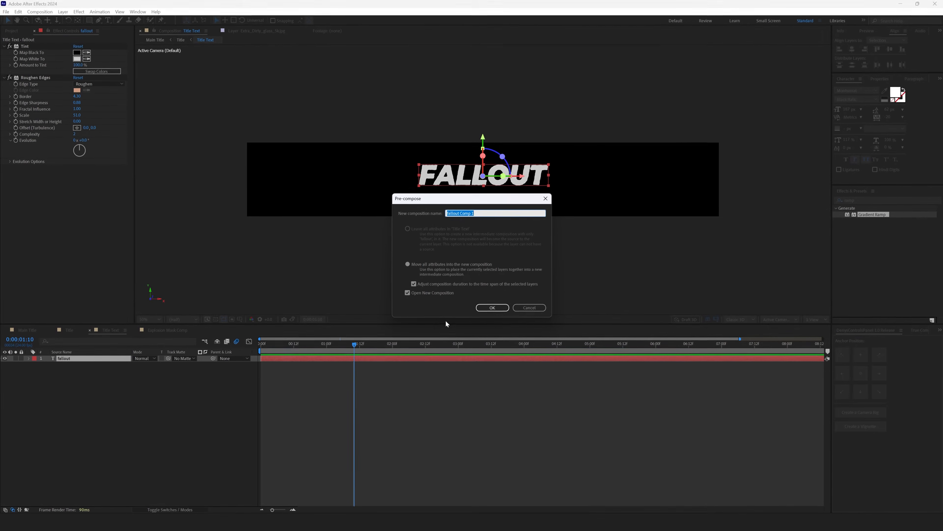
click(530, 308)
Review the Title Text composition's size, frame rate and duration in its settings
right_click(106, 329)
click(134, 193)
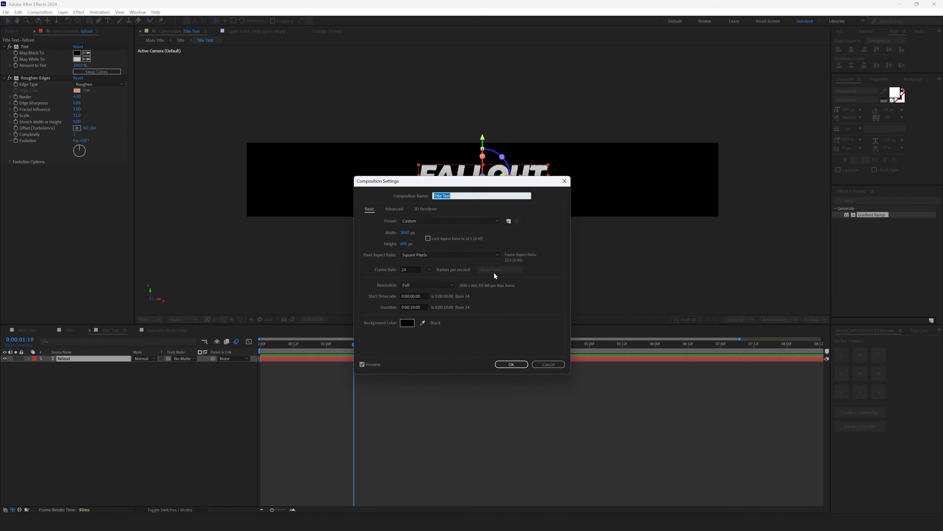
click(540, 364)
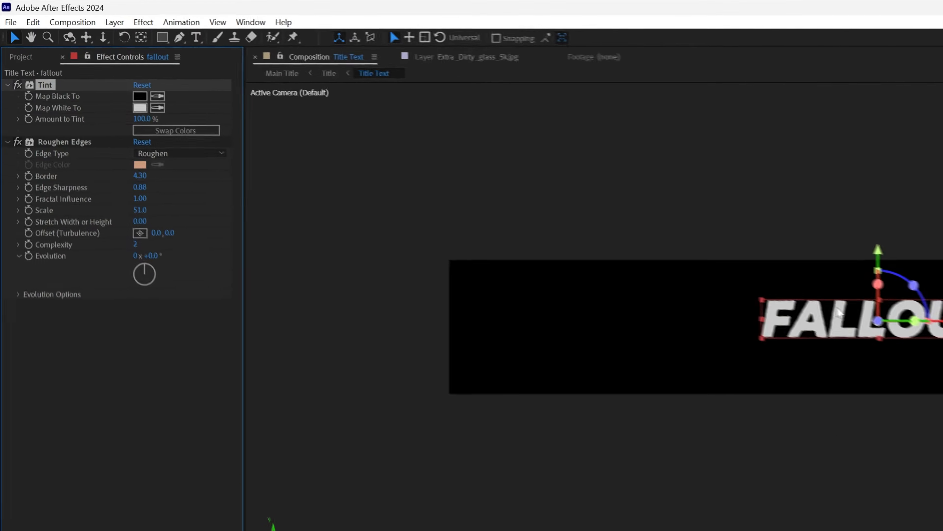
Examine the fallout layer's Tint white mapping color and its Roughen Edges effect at close zoom
scroll(482, 190, up, 2)
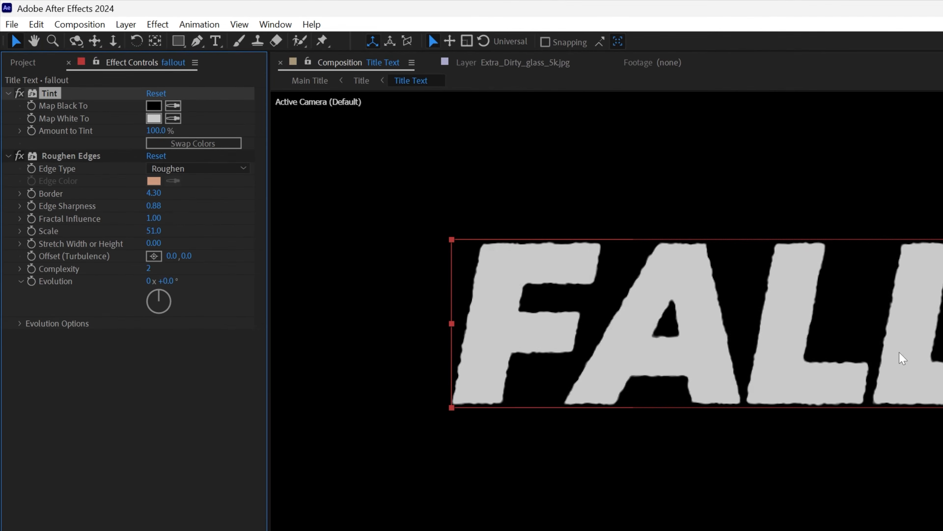
click(153, 118)
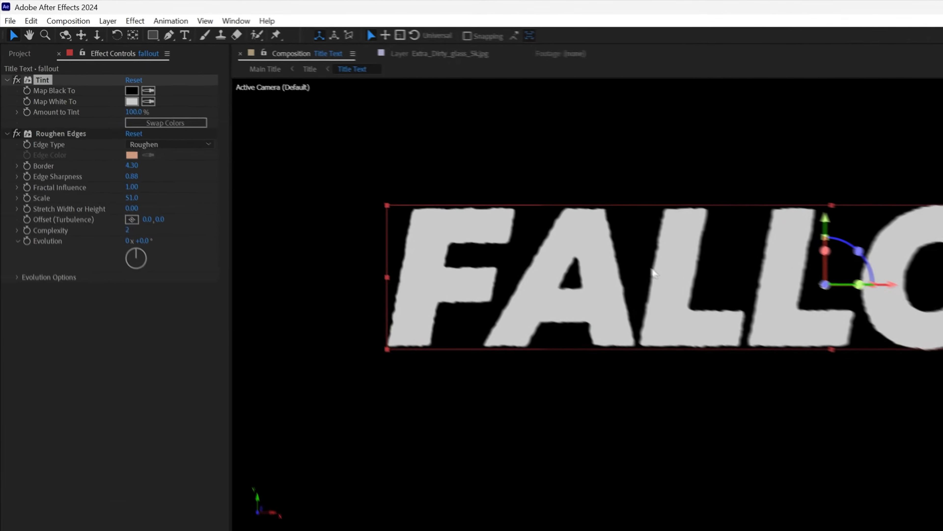
click(76, 59)
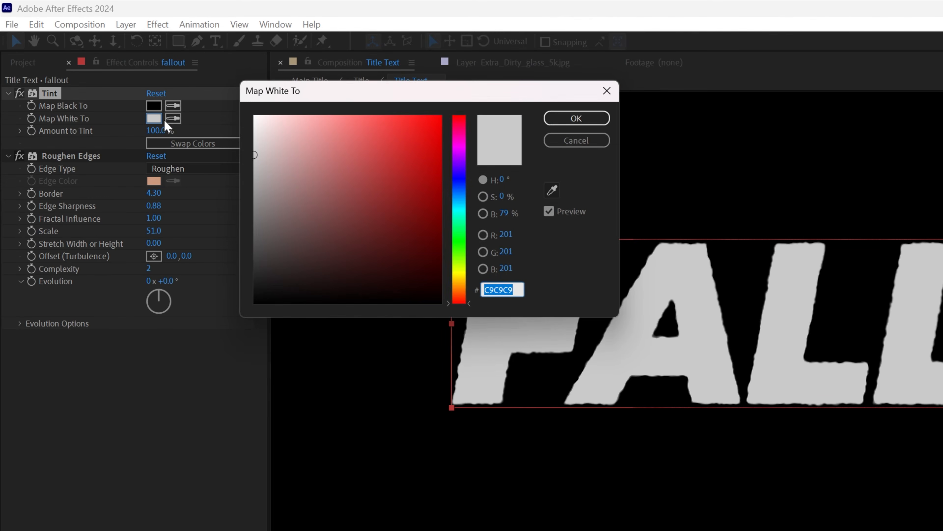
click(61, 157)
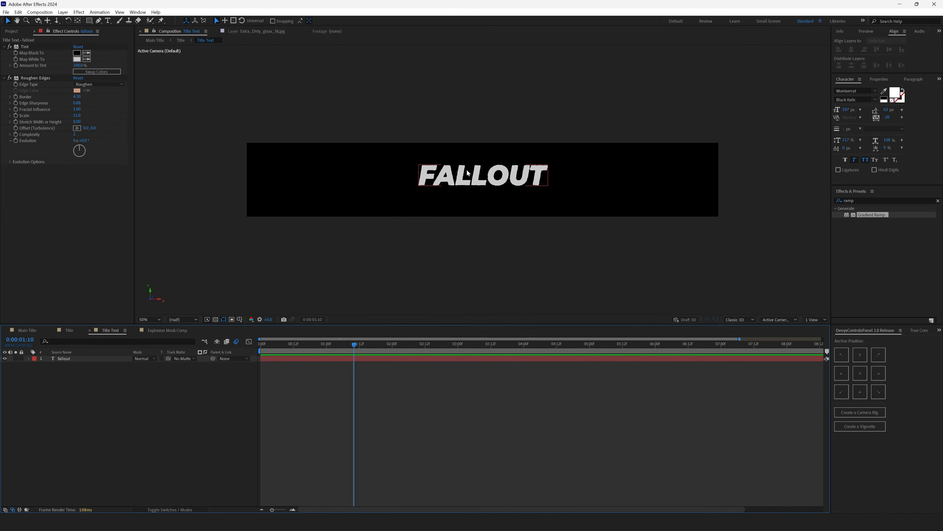
Replace the FALLOUT title text with "my own text" and view the Main Title and Title compositions
double_click(467, 170)
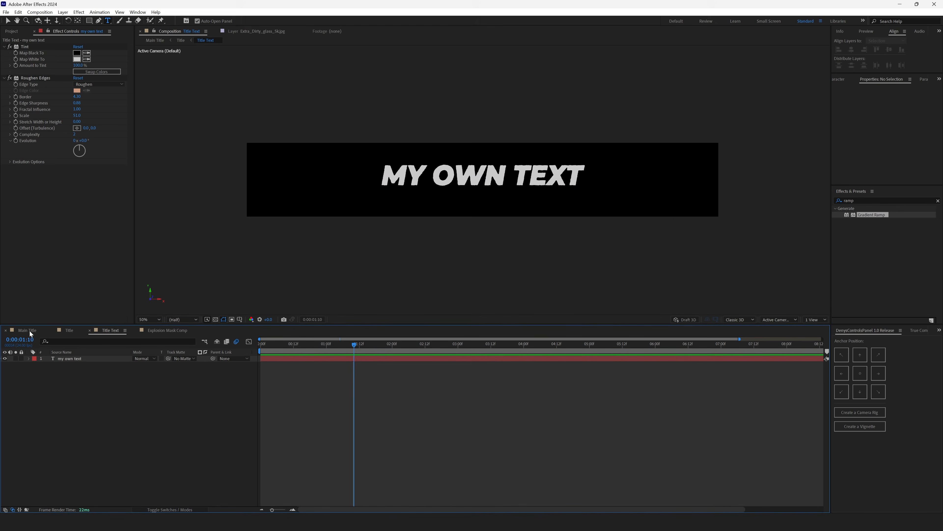
click(29, 331)
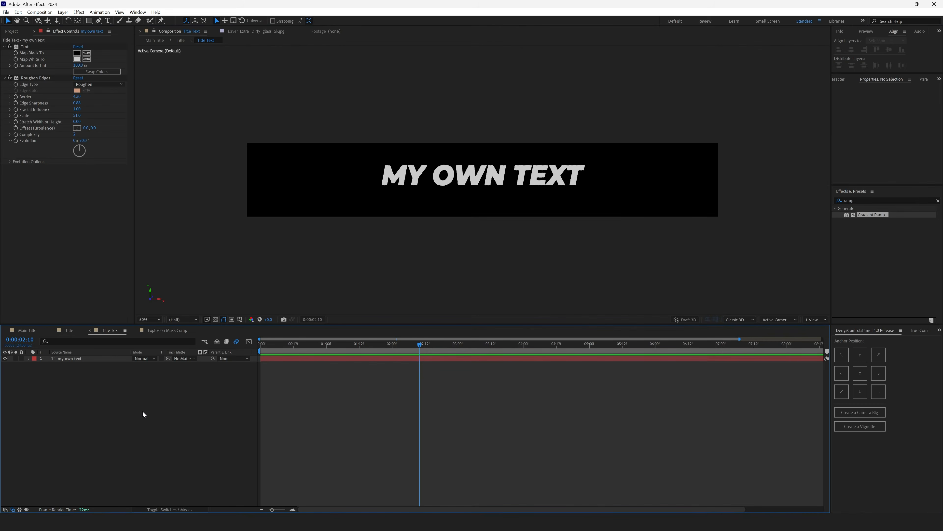
click(71, 330)
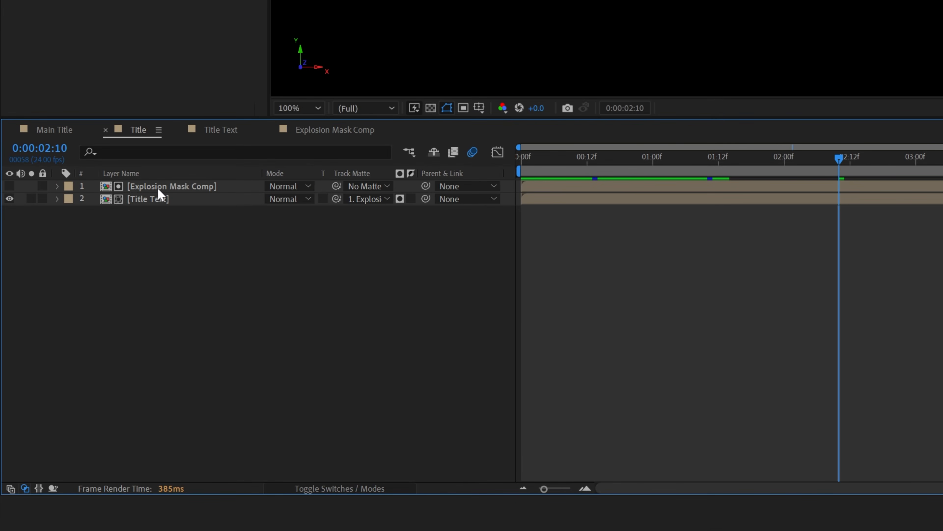
Open Explosion Mask Comp, reveal the keyframes of Explosion layer 4 and scrub through its Mask Path and Scale animation
double_click(158, 187)
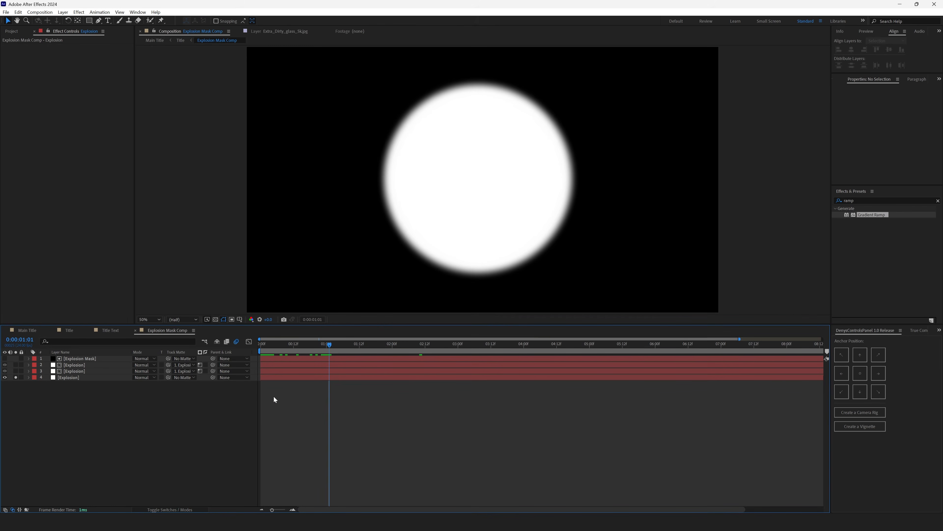
drag(264, 343, 604, 383)
click(81, 377)
key(u)
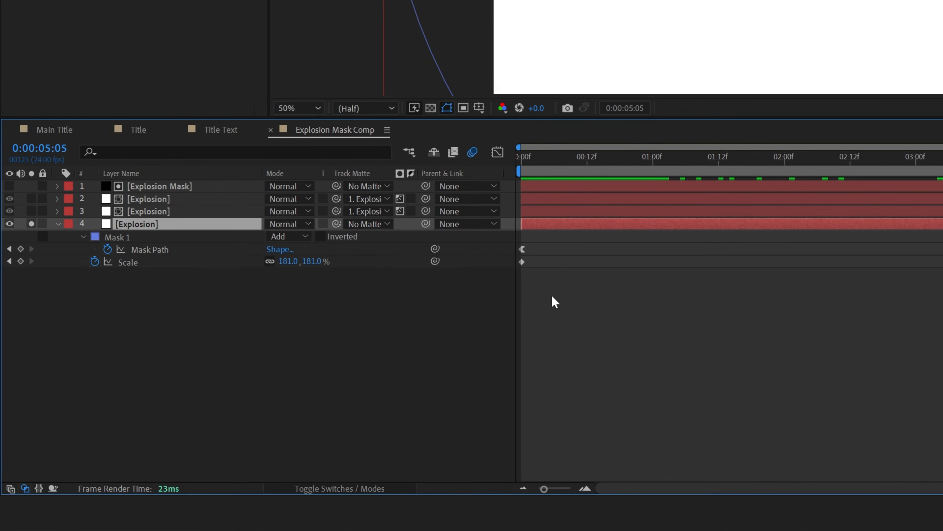
key(Home)
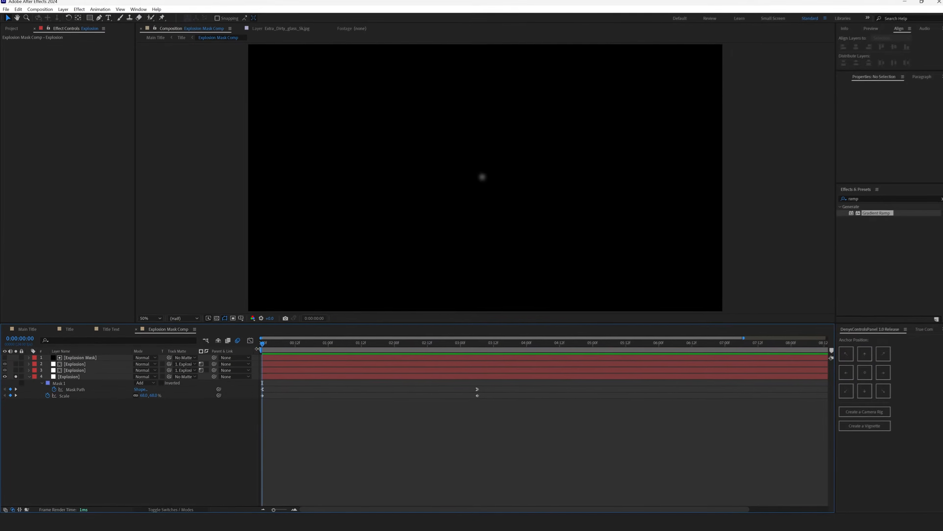
drag(261, 345, 474, 365)
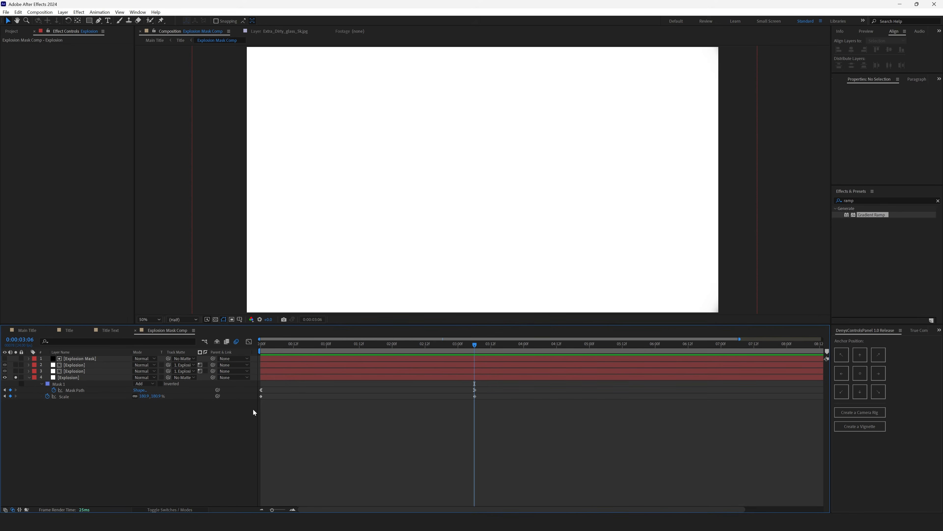
Examine the speed curve of Explosion layer 4's Mask Path keyframes in the Graph Editor and scrub the animation
click(261, 391)
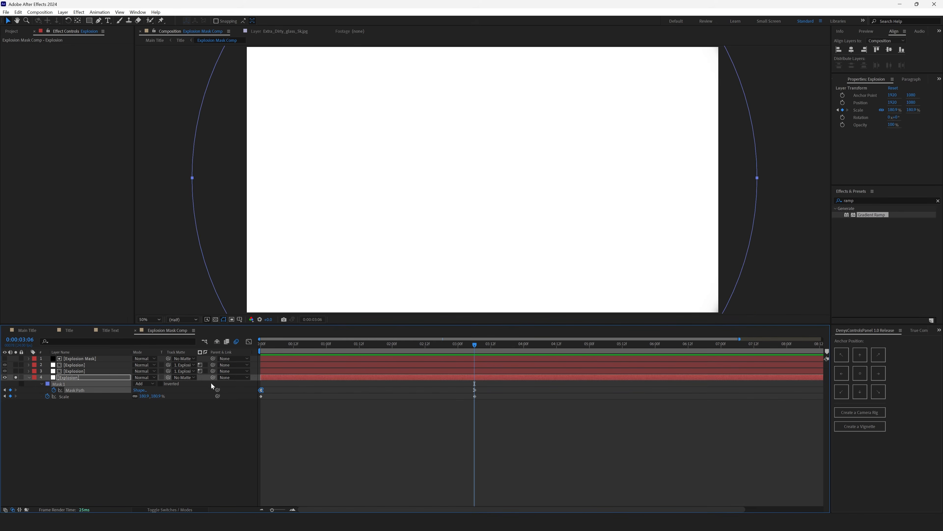
click(248, 342)
drag(266, 345, 479, 409)
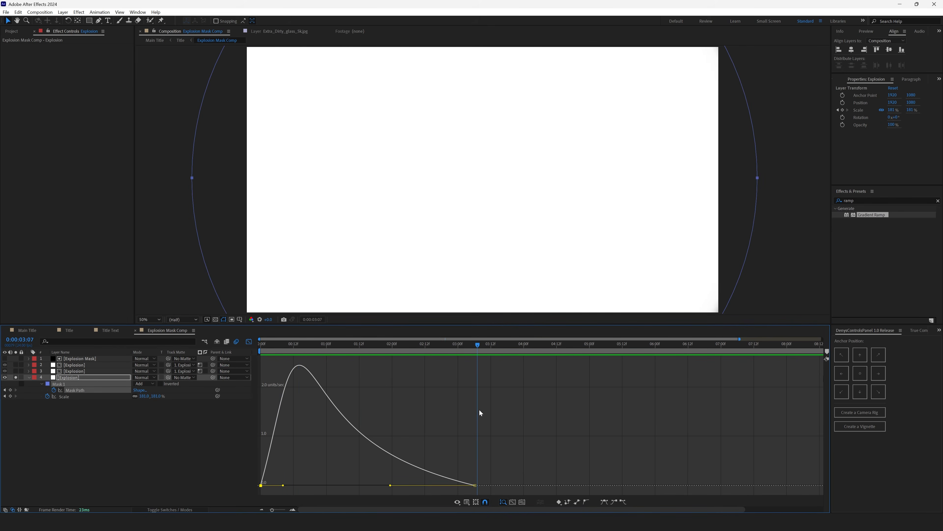
key(space)
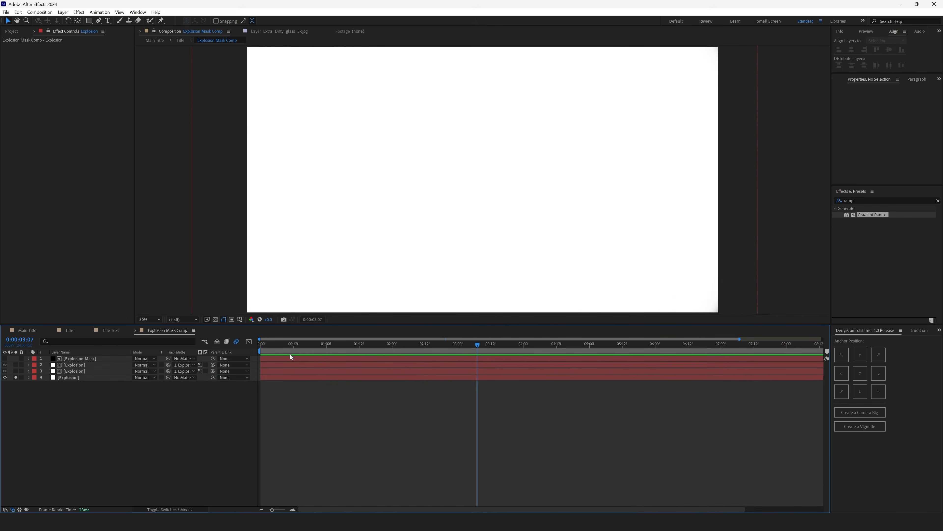
drag(293, 347, 315, 351)
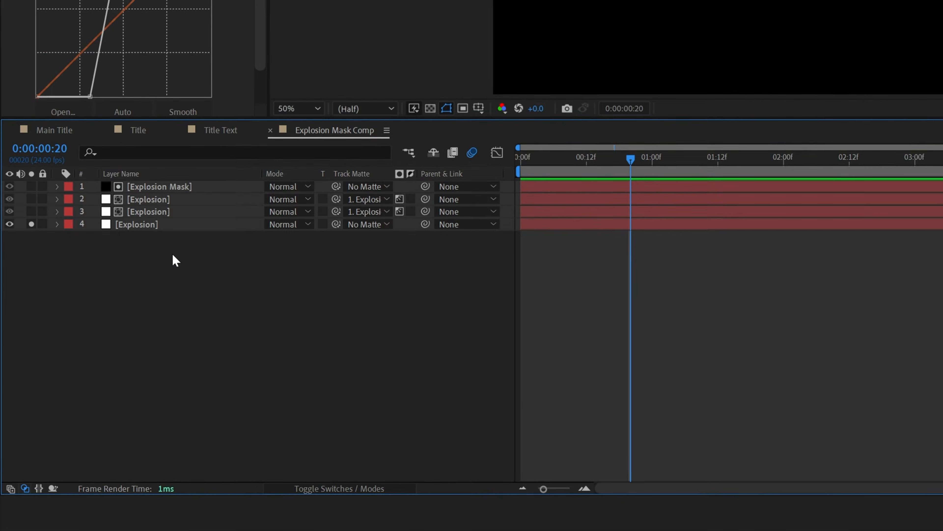
Solo the Explosion Mask layer and scrub through its expanding noise pattern, inspecting it at full resolution
click(171, 186)
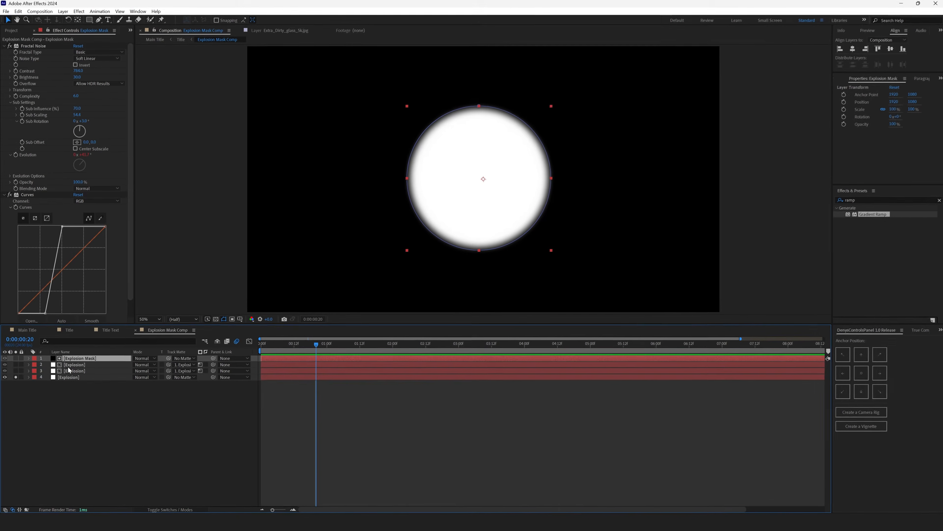
click(15, 359)
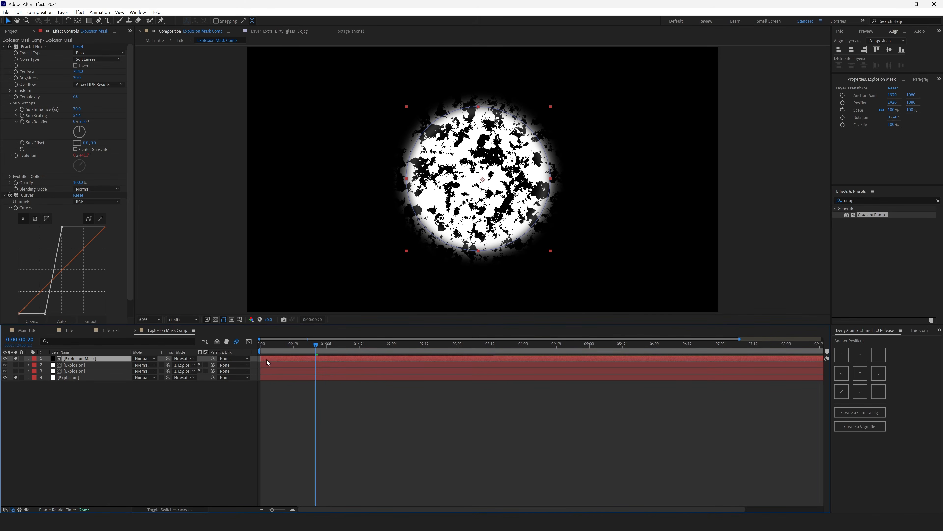
drag(266, 342, 355, 357)
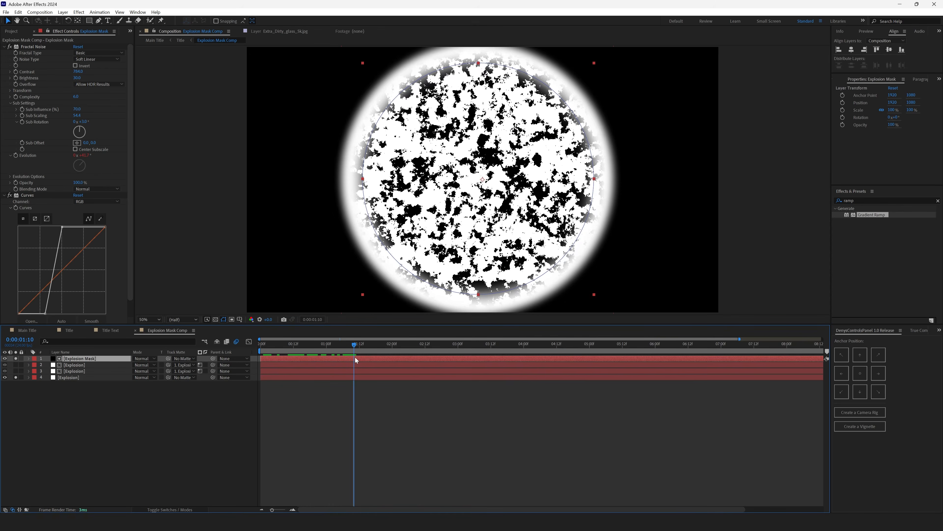
drag(262, 343, 395, 361)
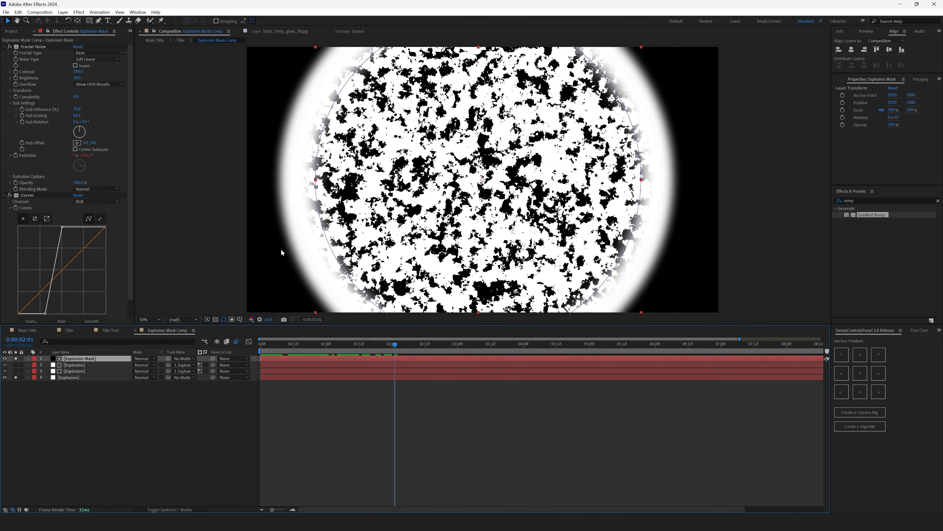
key(slash)
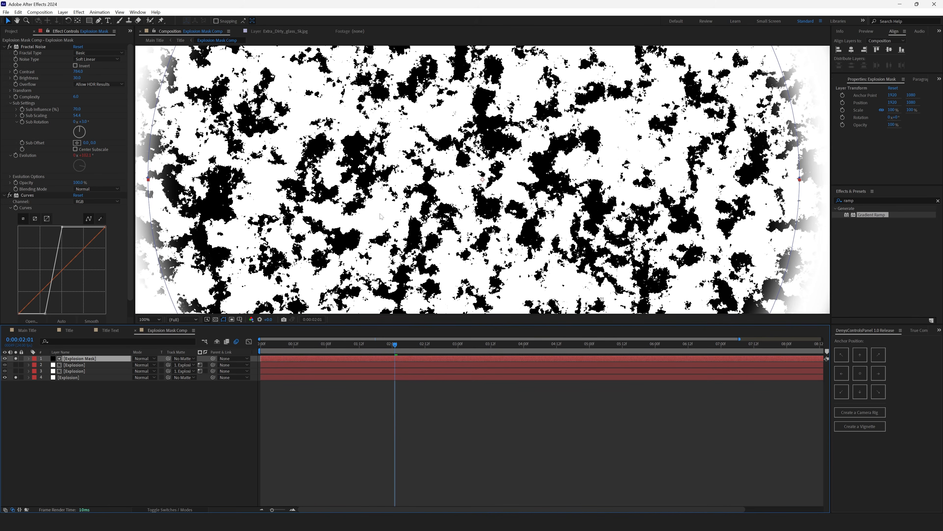
key(comma)
key(comma)
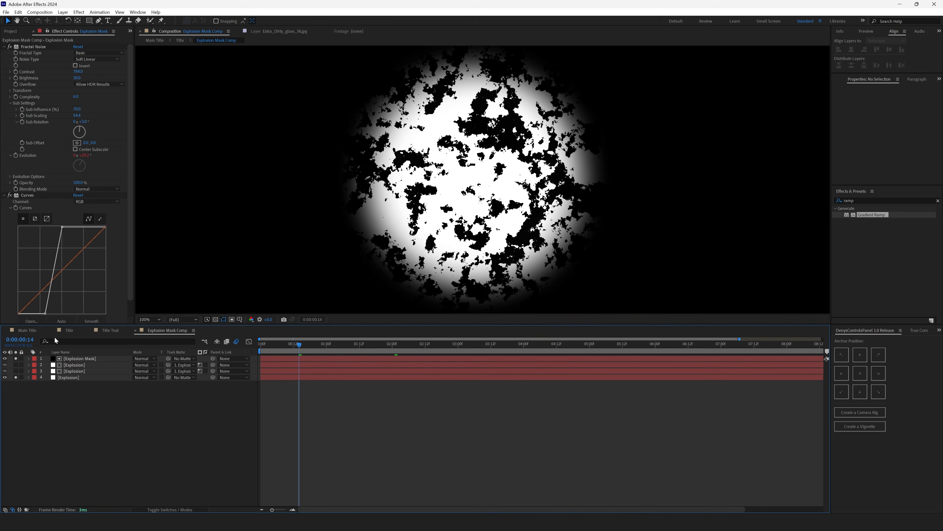
Look at the Main Title composition, return to Explosion Mask Comp and select Explosion layer 3
click(26, 332)
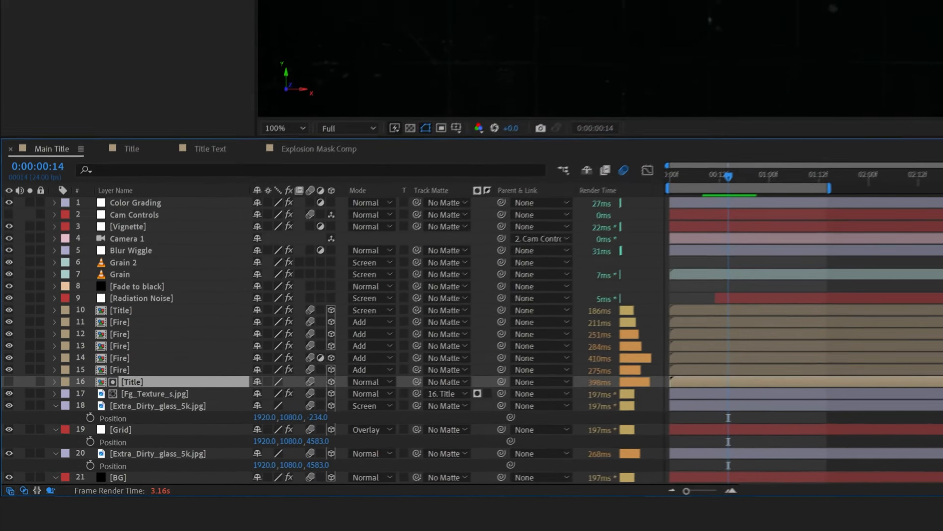
click(168, 330)
click(76, 372)
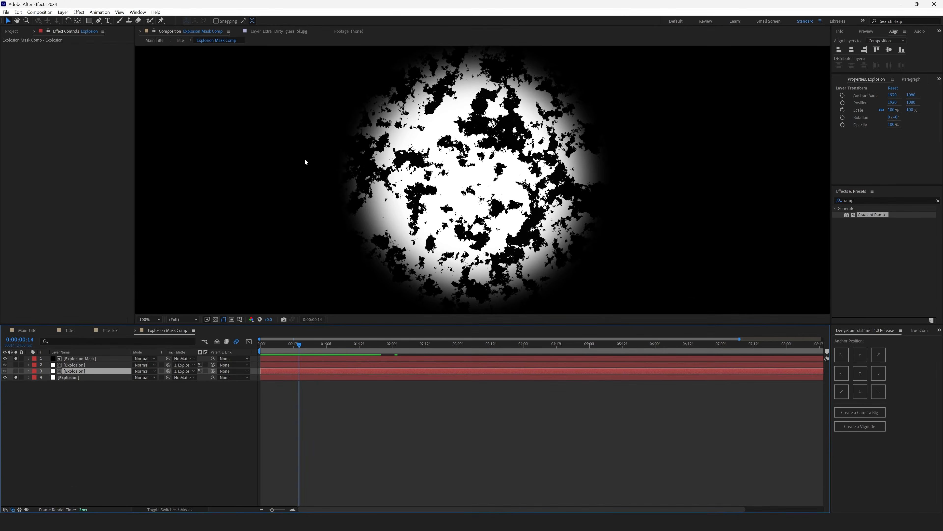
Examine the Explosion Mask layer's effects by switching off Fractal Noise and Curves, and turn Fractal Noise back on
click(87, 357)
key(period)
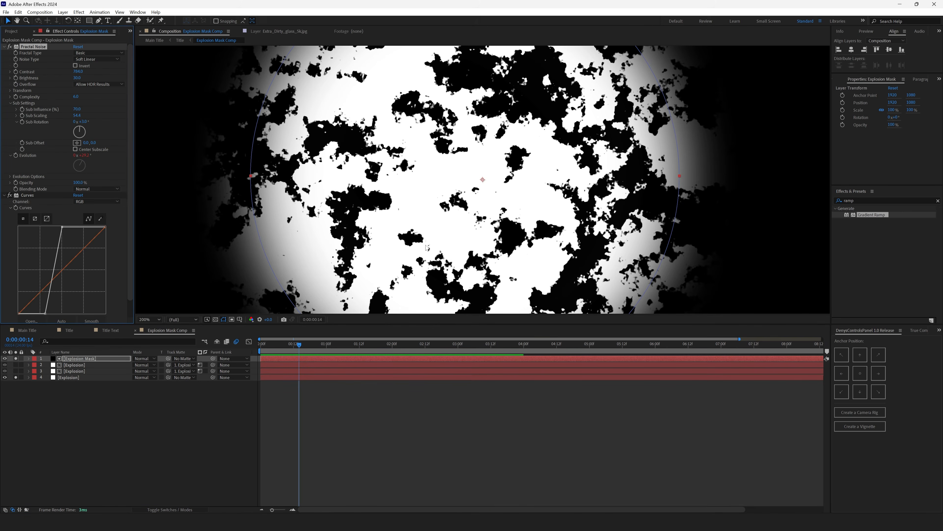
click(10, 46)
click(9, 195)
scroll(10, 195, down, 2)
scroll(11, 197, up, 2)
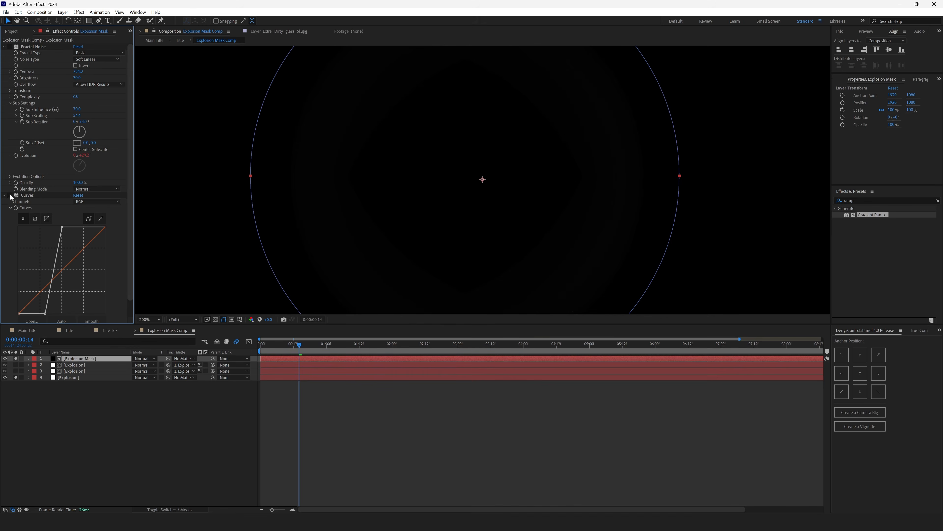
click(12, 57)
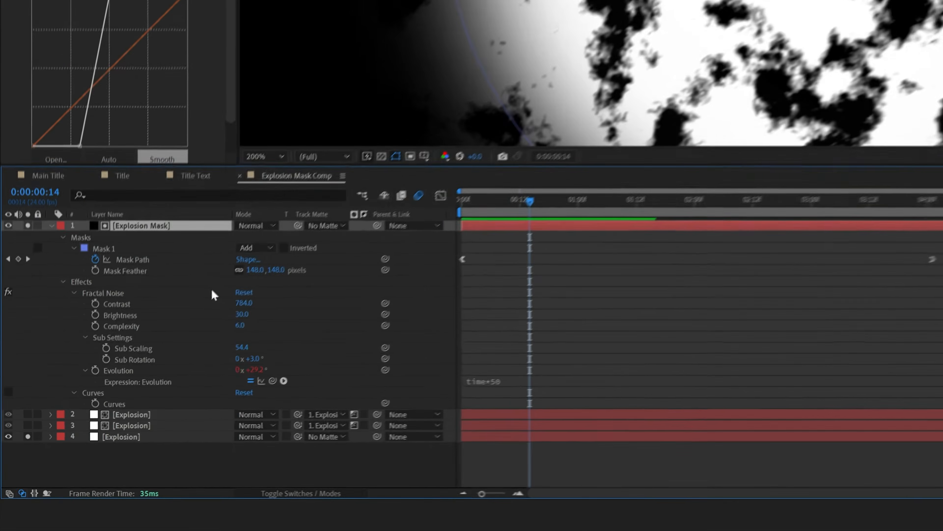
Review the Explosion Mask layer's Mask 1, Fractal Noise values and time*50 Evolution expression, undoing a trial Sub Rotation change
click(79, 479)
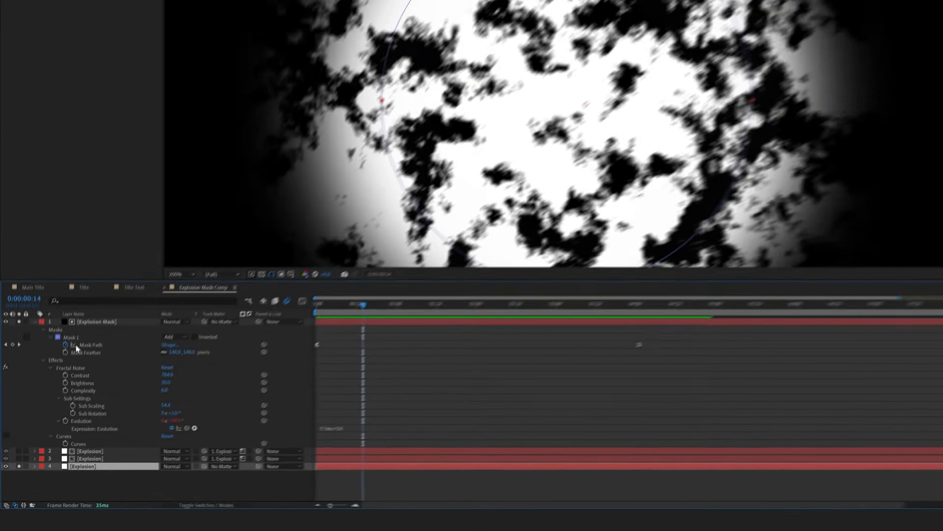
click(124, 214)
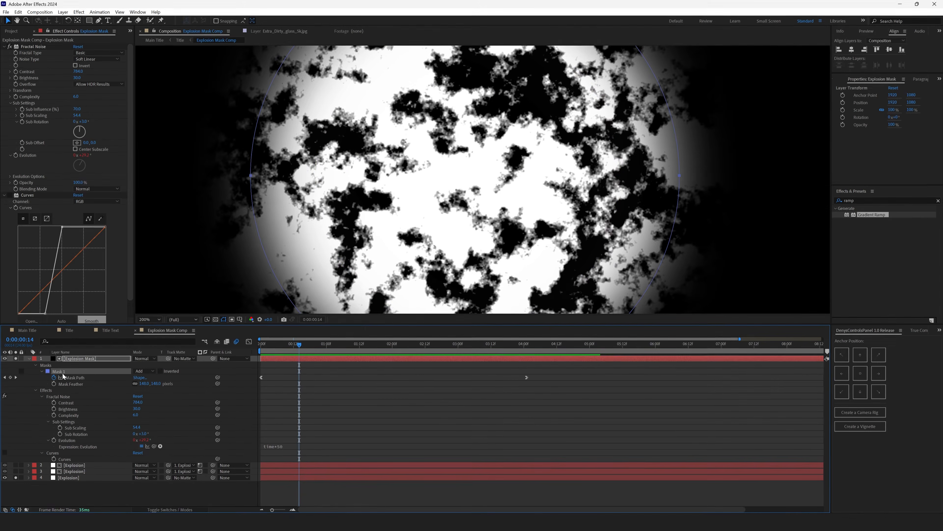
click(67, 397)
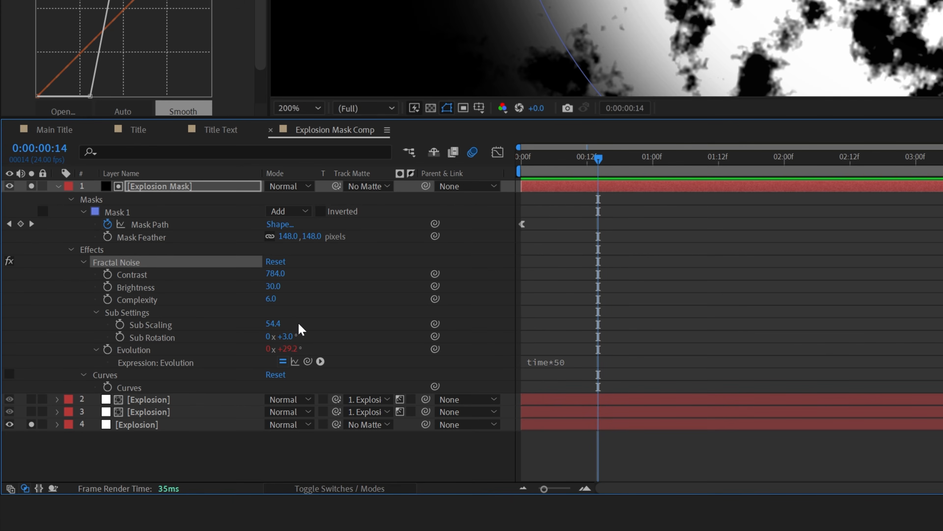
drag(289, 337, 320, 336)
key(ctrl+z)
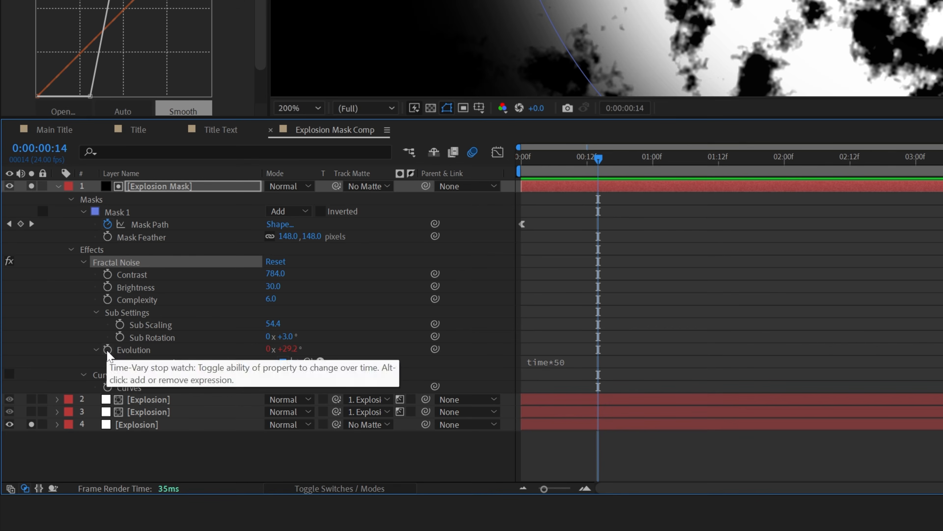
click(582, 366)
click(593, 361)
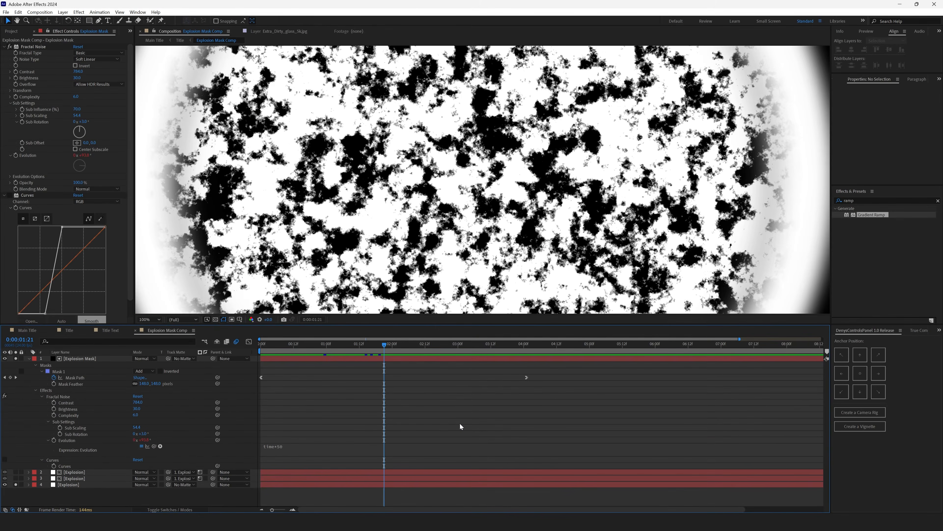
Preview the mask animation and turn the Explosion Mask layer's Curves effect back on
key(space)
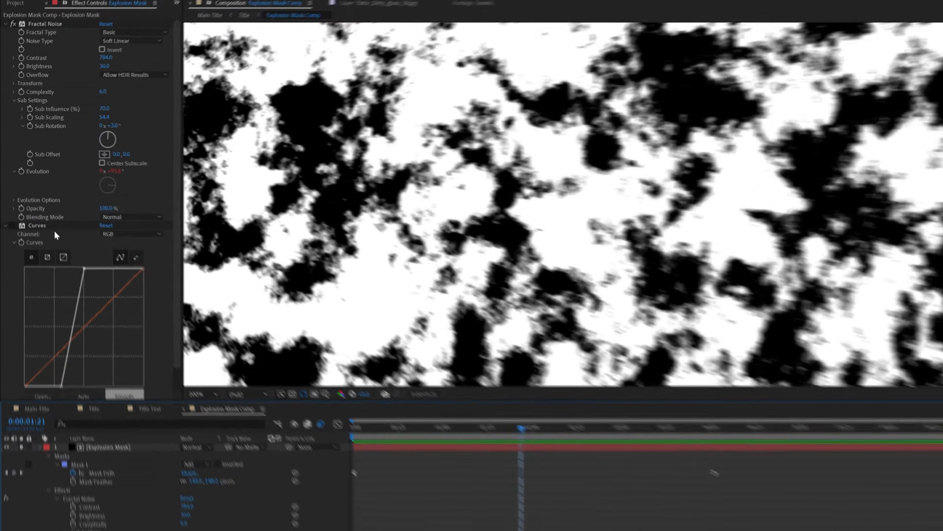
click(33, 196)
click(18, 275)
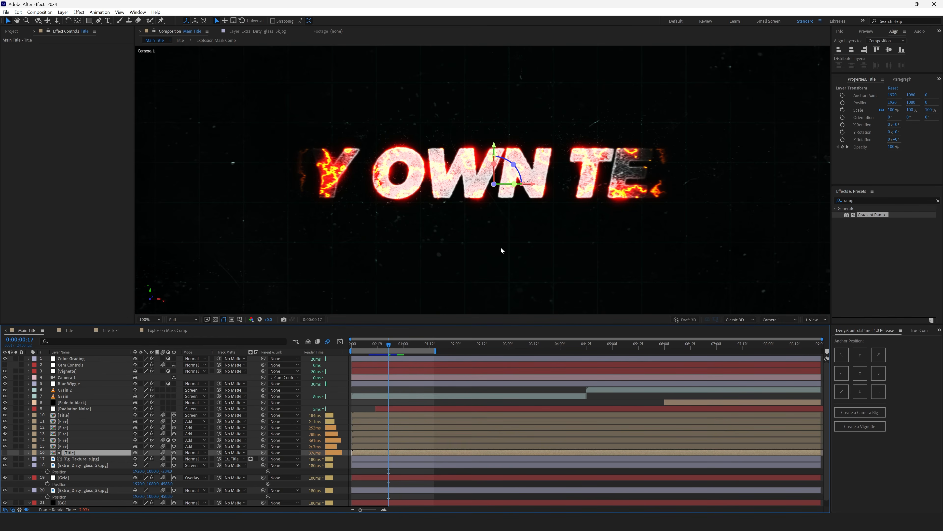
In Explosion Mask Comp, solo Explosion layer 3, and unsolo and hide the Explosion Mask layer
click(163, 330)
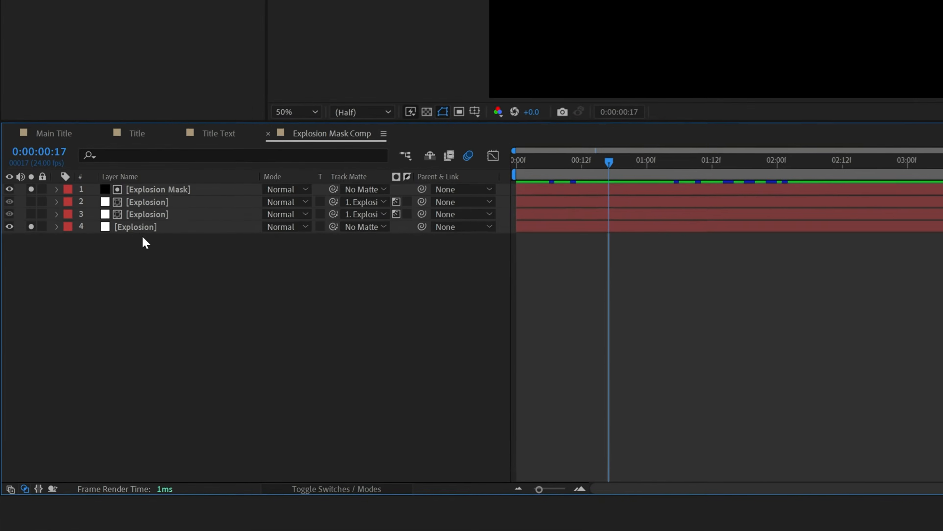
click(69, 485)
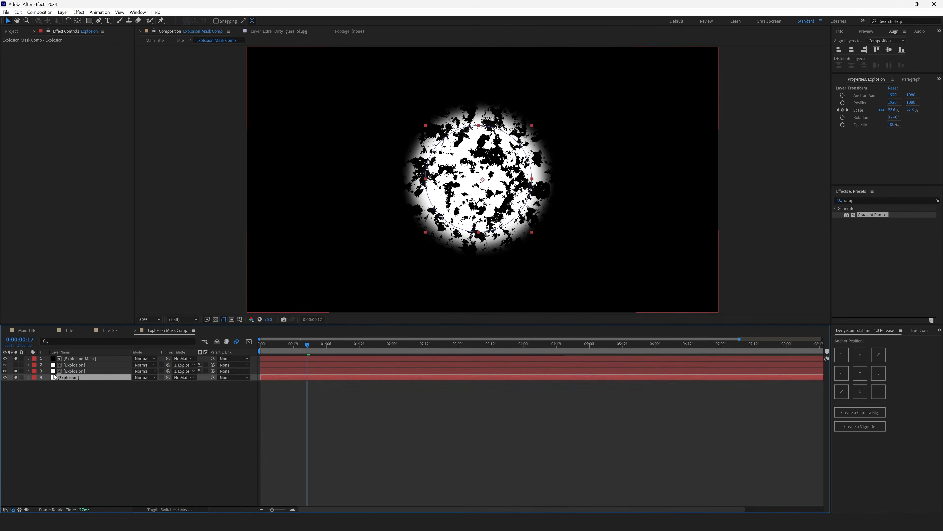
click(99, 371)
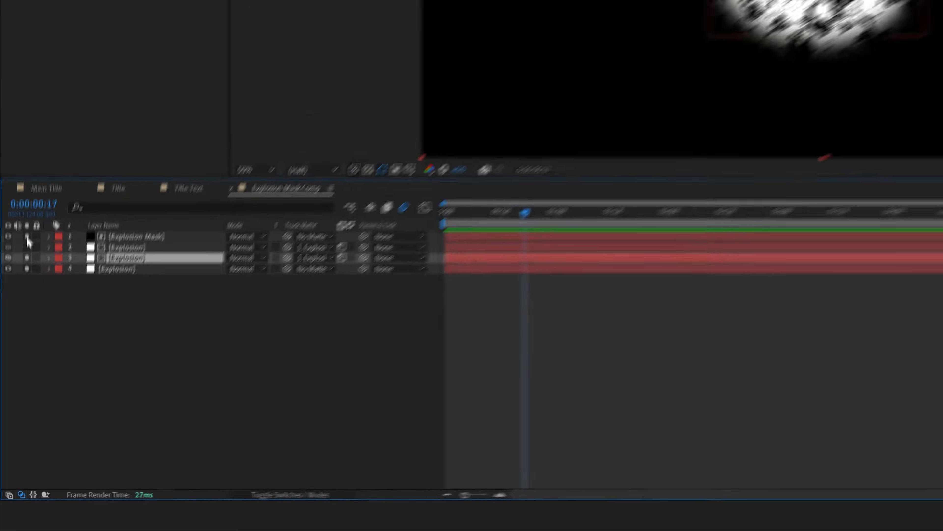
click(31, 187)
click(10, 187)
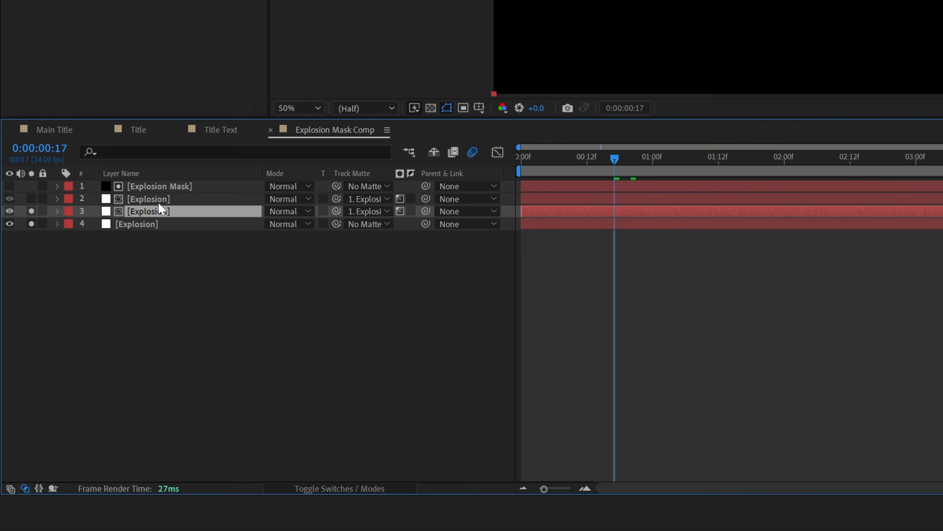
Solo Explosion layer 2 as well and inspect the combined mask at closer zoom
click(158, 200)
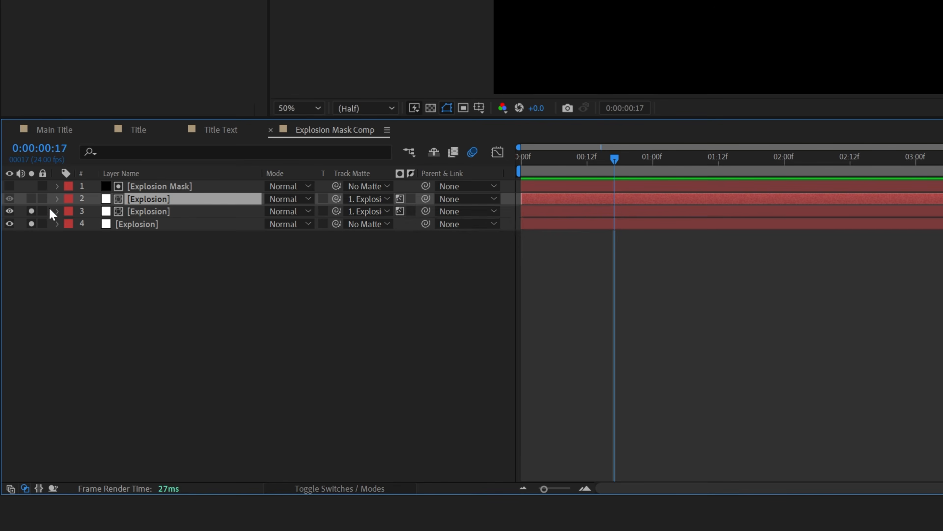
click(32, 200)
click(272, 269)
scroll(426, 205, up, 1)
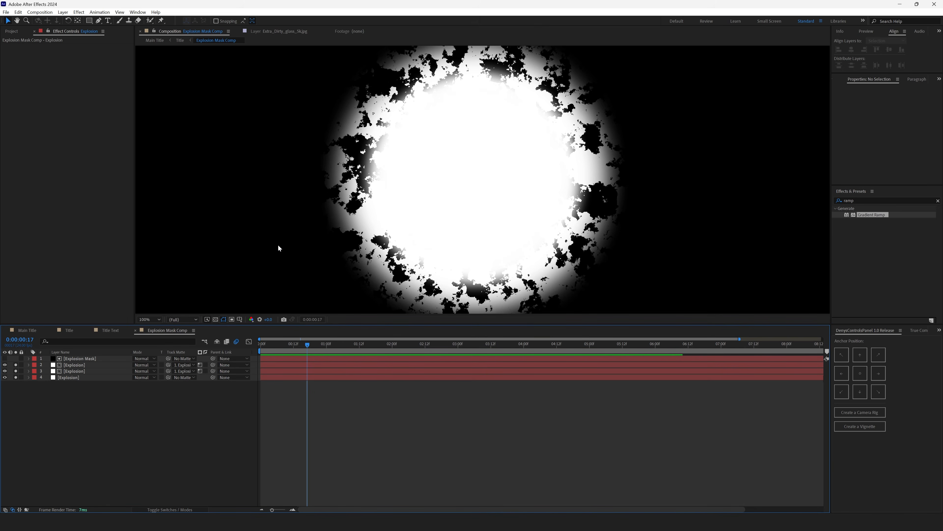
Compare the burning title in the Main Title composition with the combined mask in Explosion Mask Comp
click(27, 329)
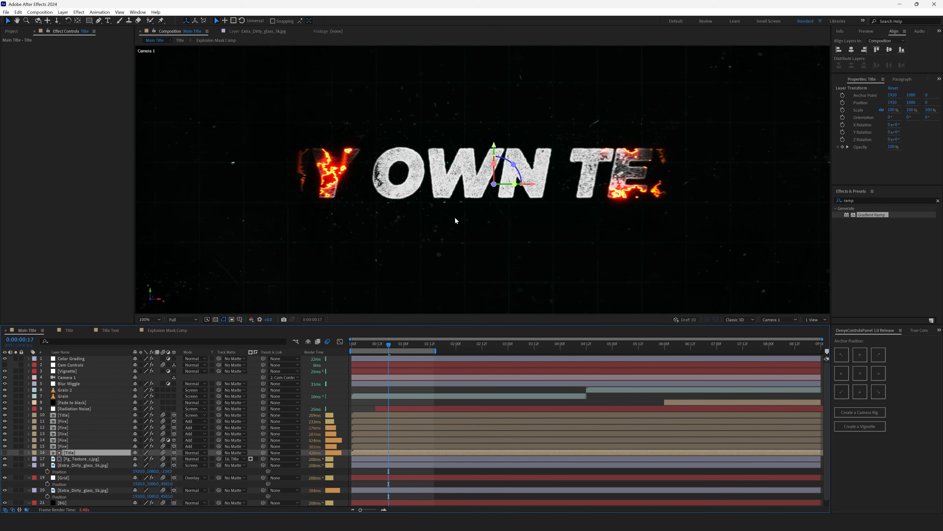
click(167, 330)
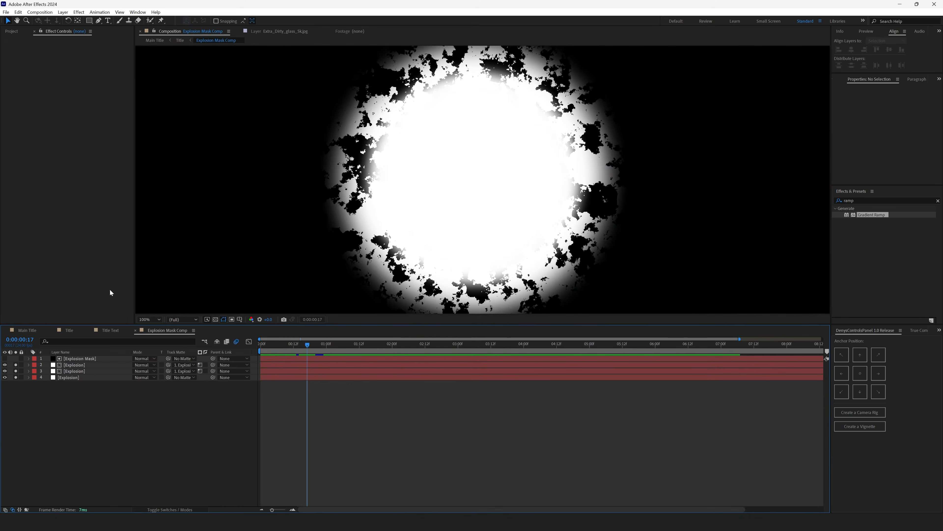
click(26, 331)
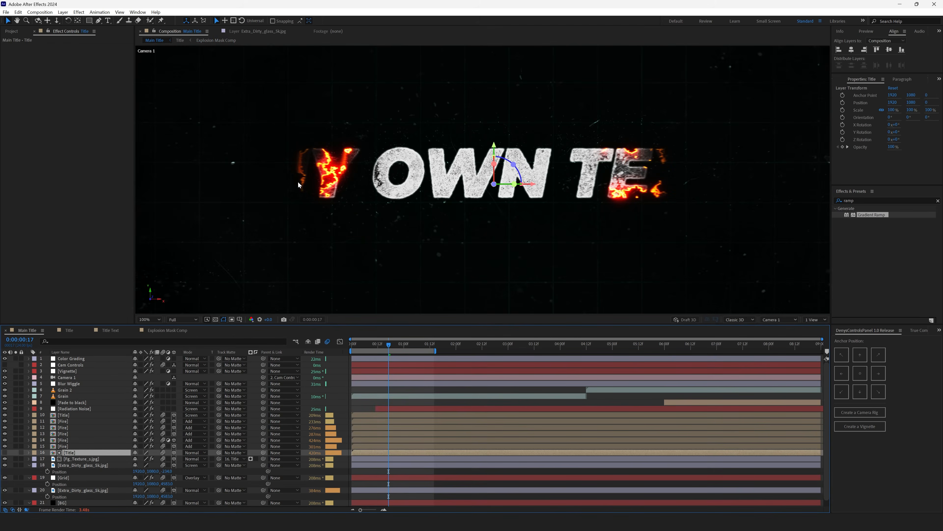
Examine the full combined explosion mask in Explosion Mask Comp at a wider zoom
click(171, 329)
click(153, 329)
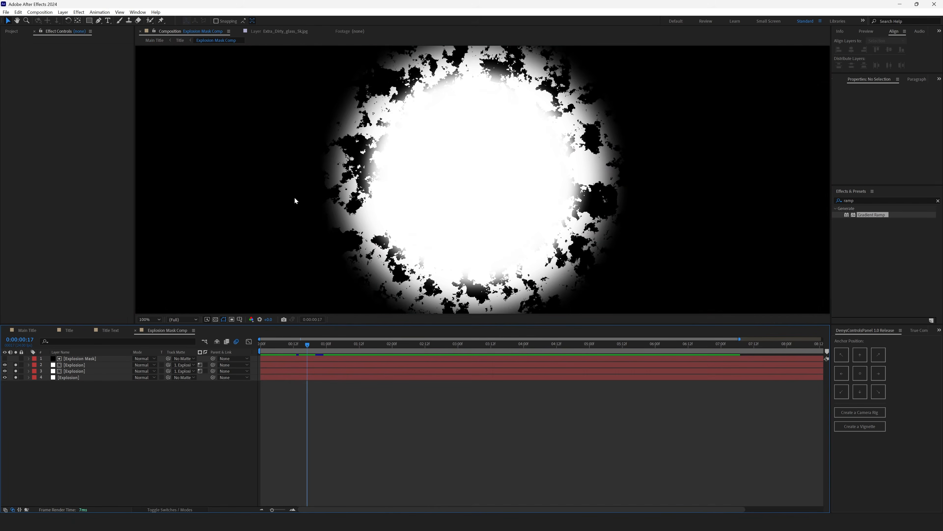
key(comma)
key(comma)
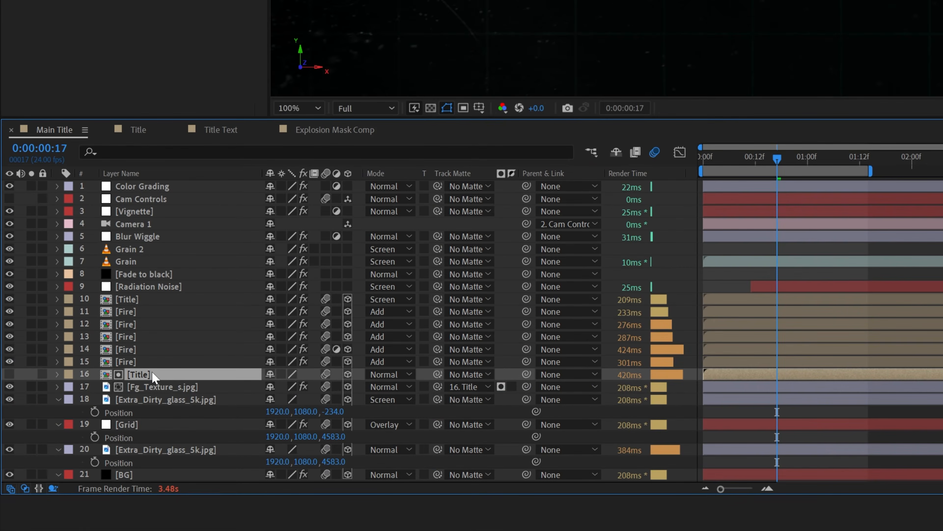
Open the Title precomp from Main Title and view its nested Title Text and Explosion Mask Comp compositions
double_click(153, 374)
click(149, 198)
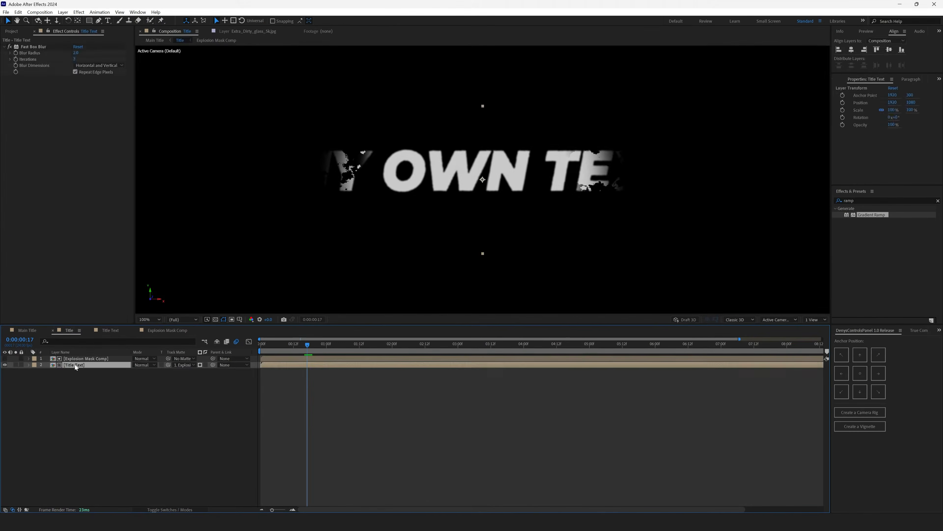
double_click(76, 365)
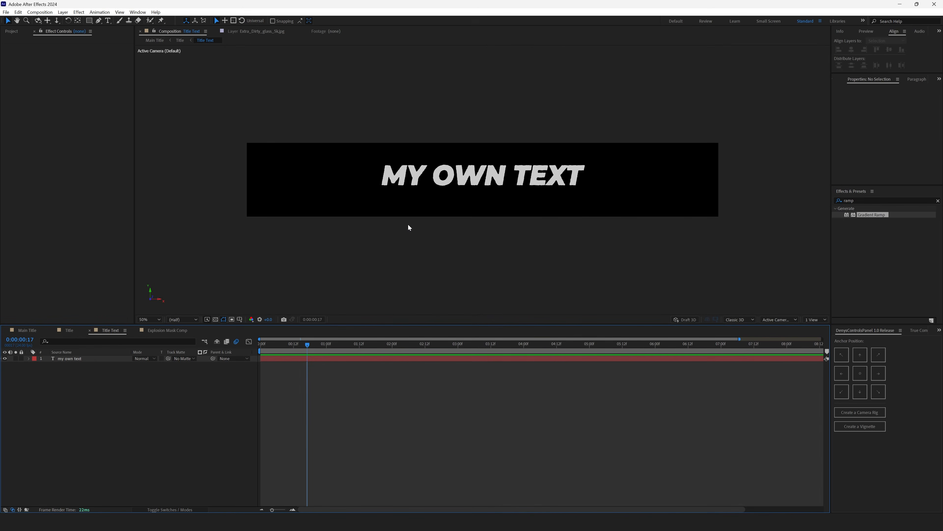
click(67, 331)
double_click(84, 359)
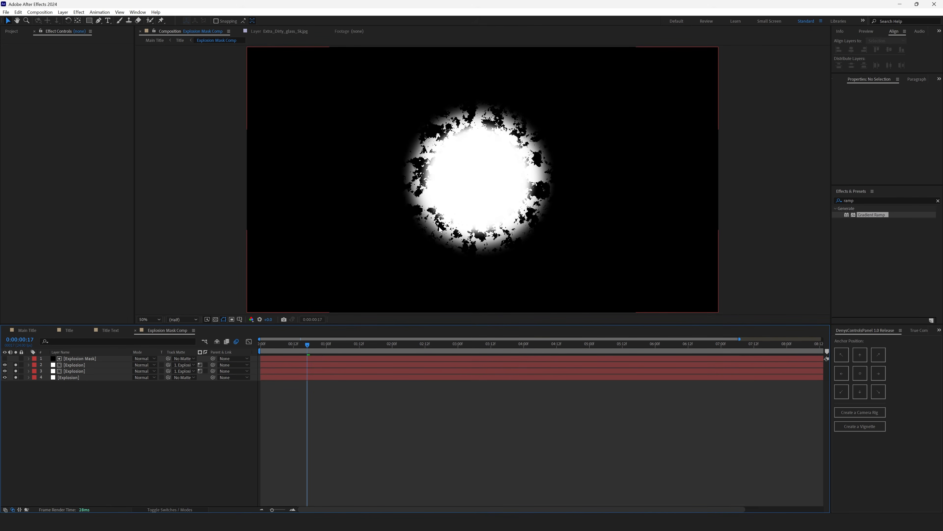
In the Title composition, examine how Explosion Mask Comp mattes the Title Text layer while scrubbing to frame 9
click(69, 330)
click(103, 413)
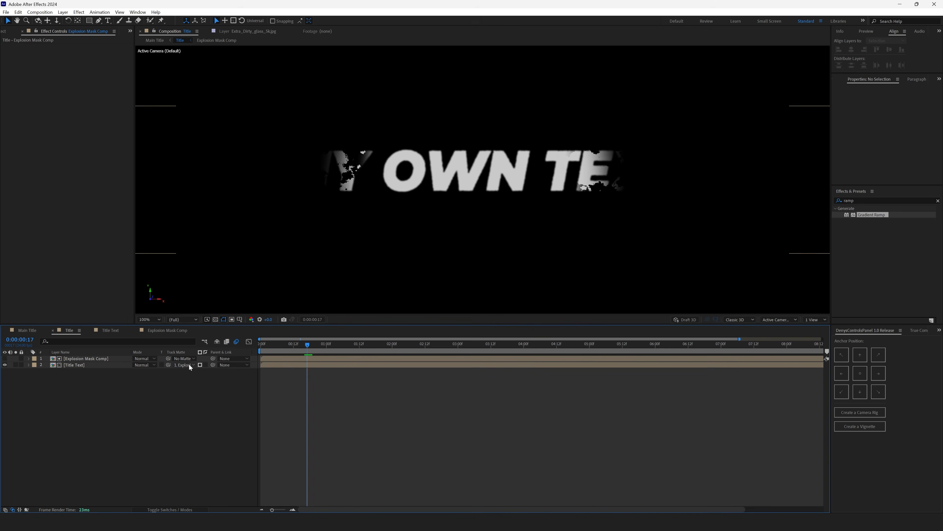
click(100, 359)
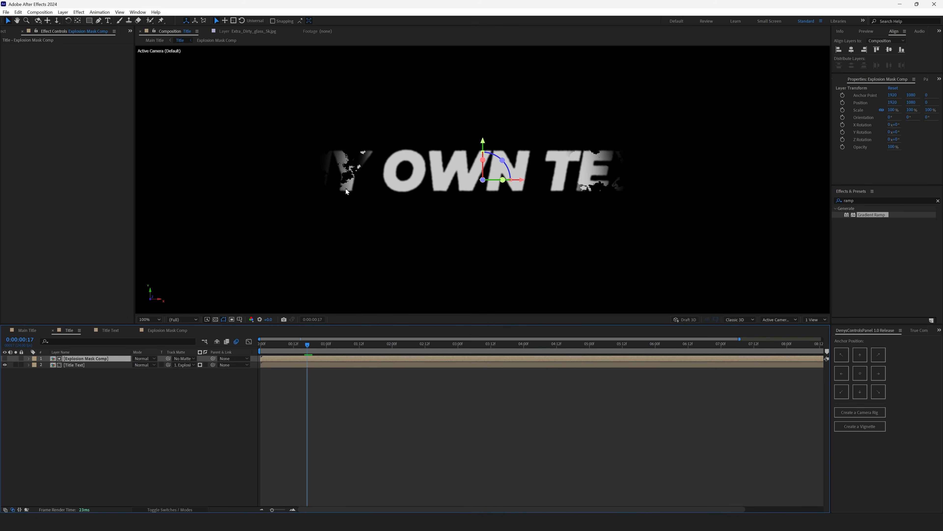
click(89, 364)
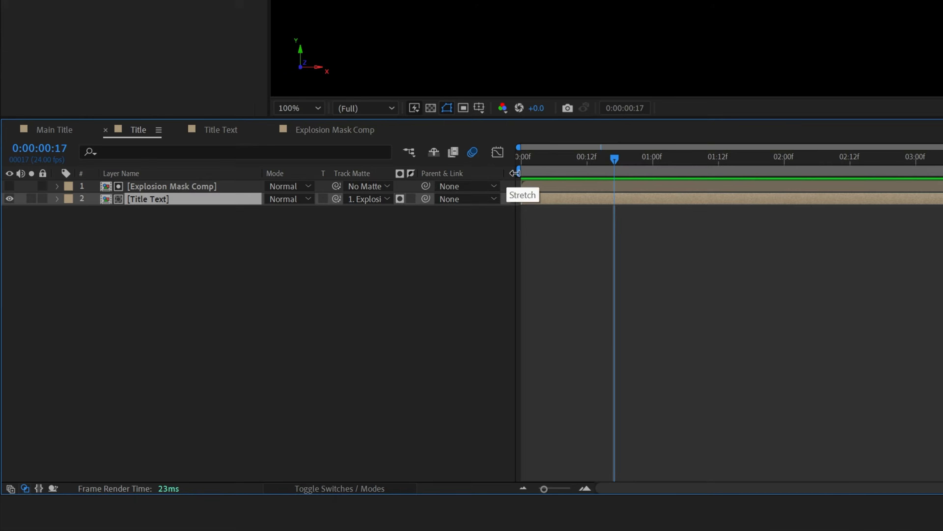
drag(523, 160, 652, 181)
drag(327, 358, 285, 358)
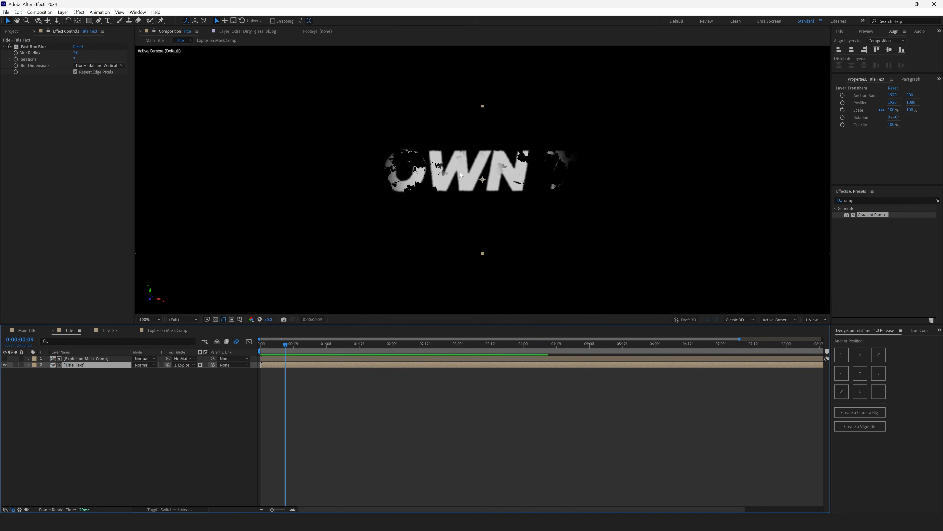
Compare the mask shape in Explosion Mask Comp with the masked text in the Title composition at 200% zoom
click(163, 330)
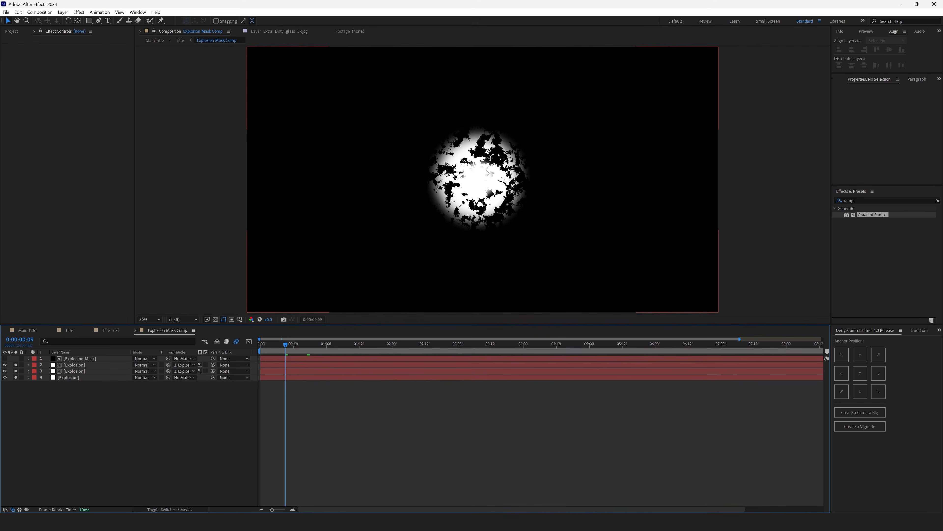
scroll(460, 182, up, 1)
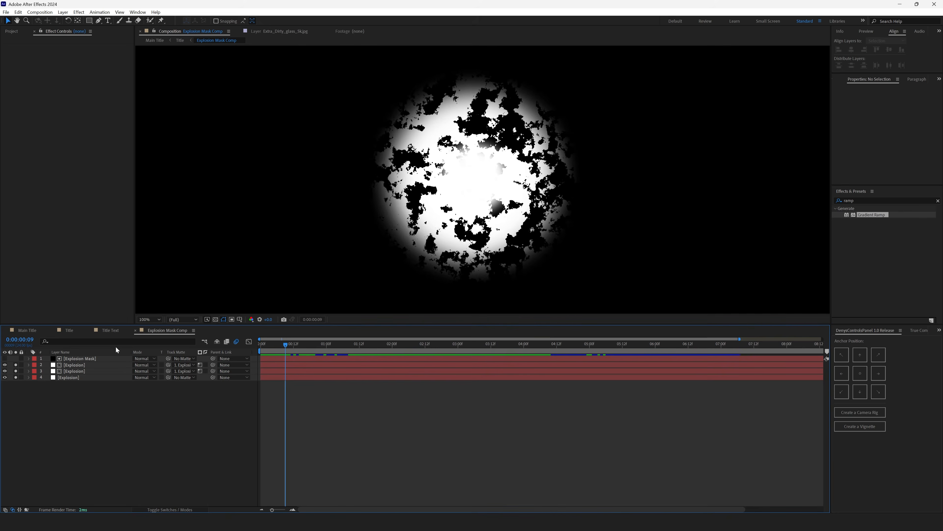
click(69, 330)
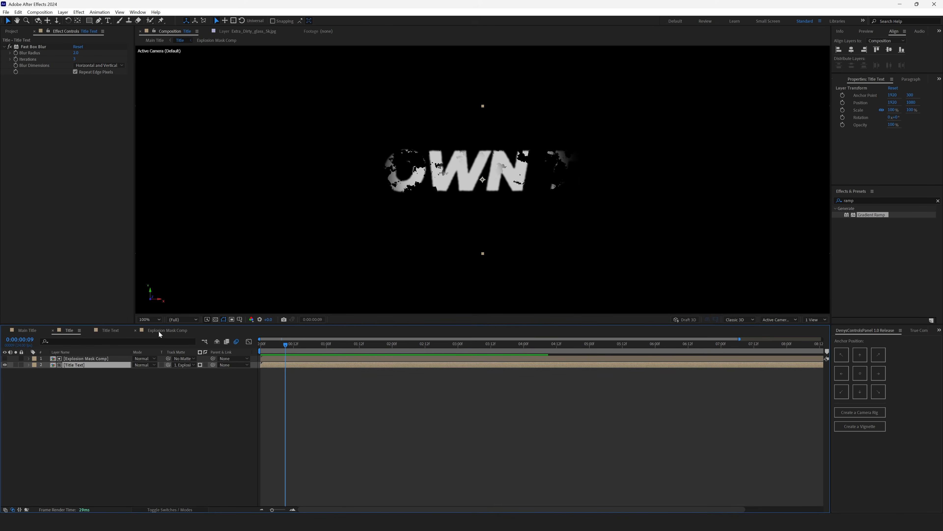
scroll(388, 224, up, 1)
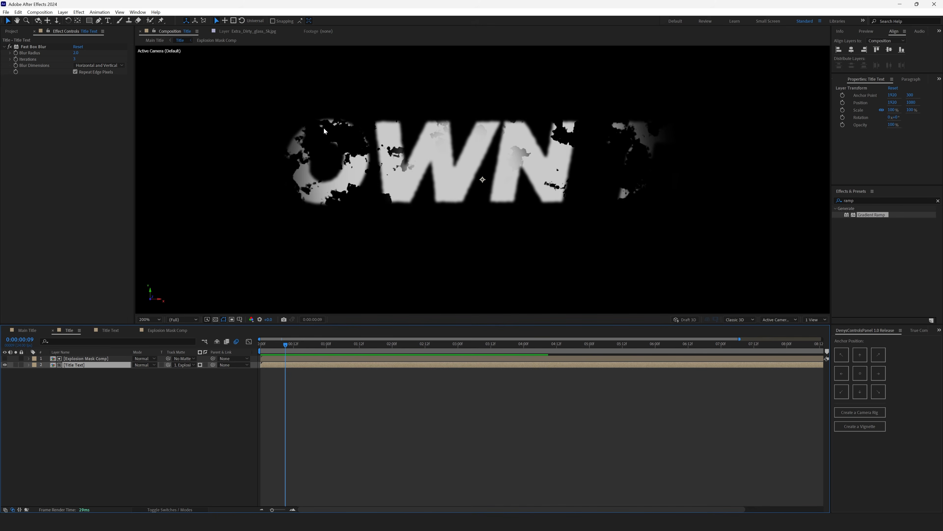
click(167, 330)
scroll(378, 150, up, 1)
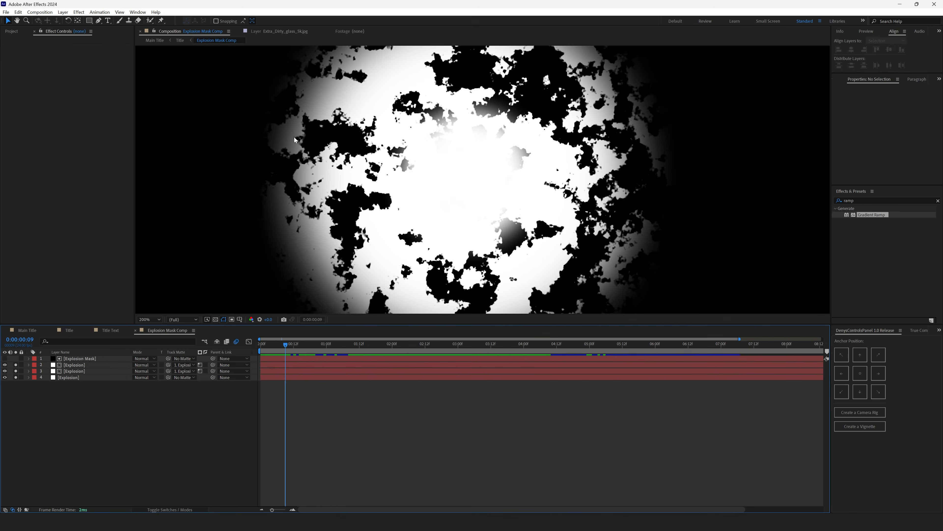
click(69, 330)
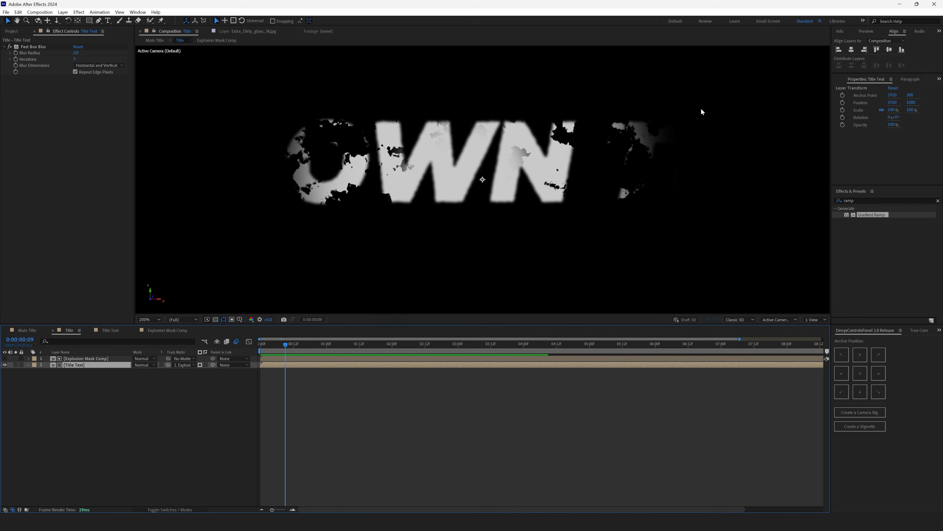
Check the masked title text against the transparency grid and scrub through its reveal
click(215, 320)
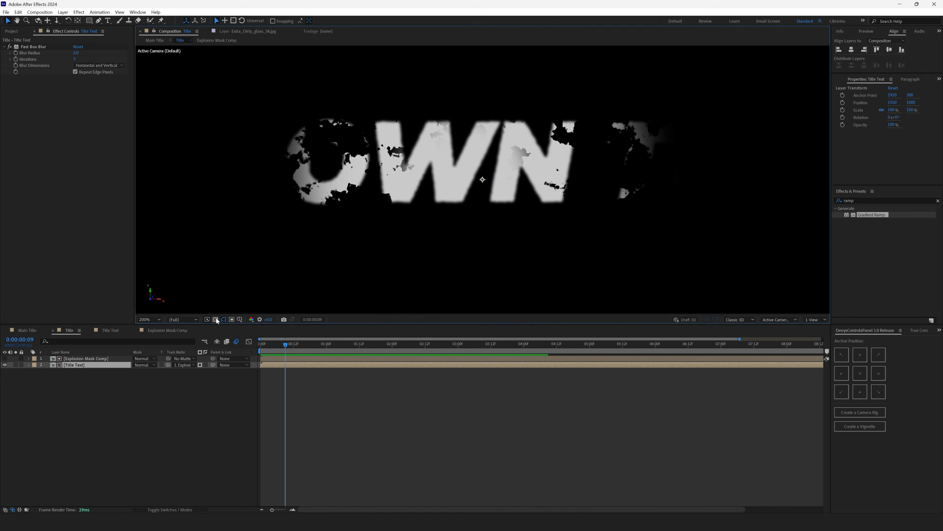
scroll(438, 132, up, 2)
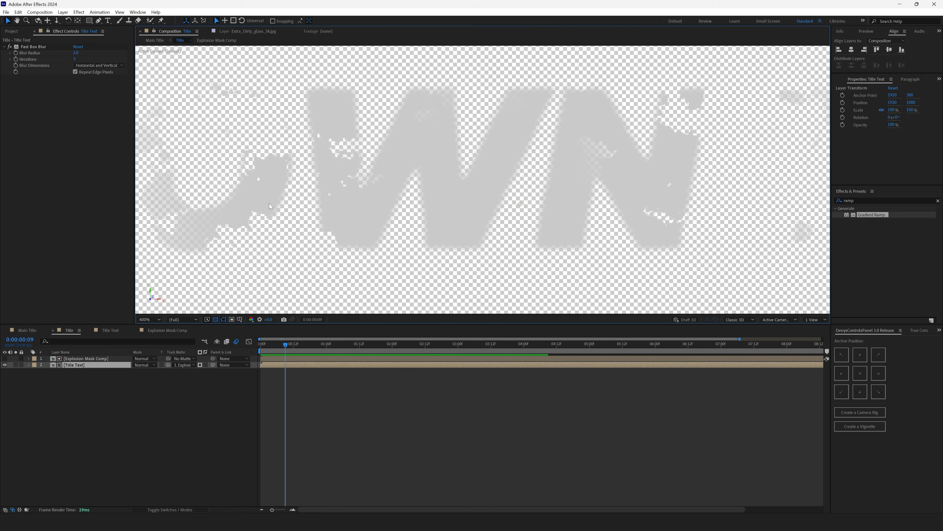
click(82, 359)
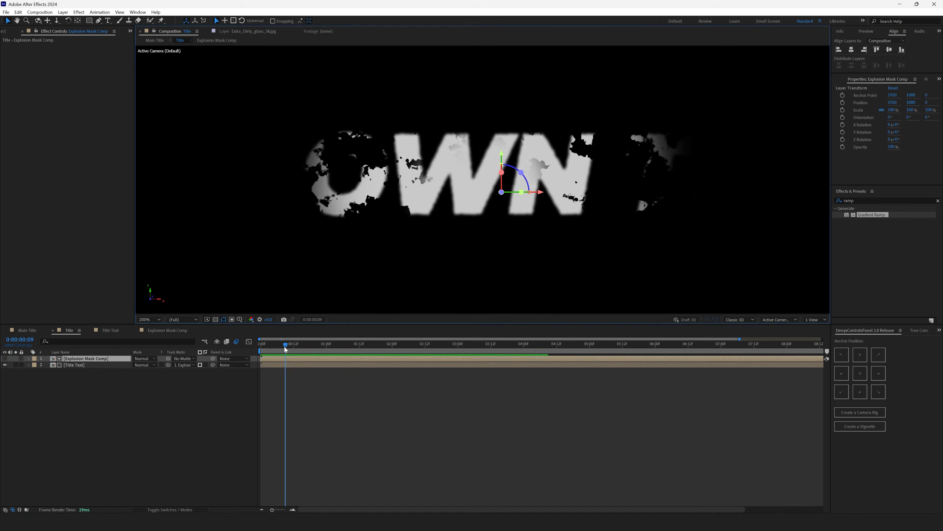
drag(285, 346, 324, 346)
key(comma)
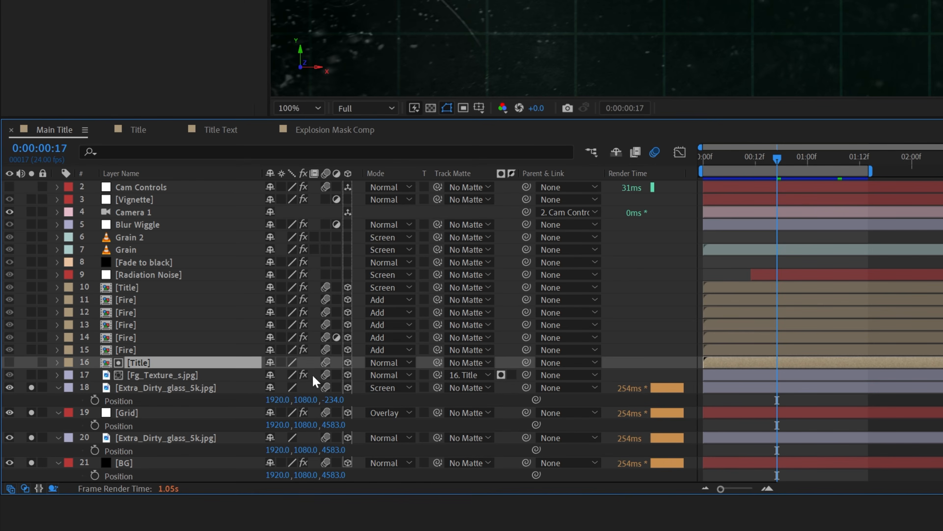
Select the Fg_Texture_s.jpg layer in Main Title and view its source texture up close
click(214, 377)
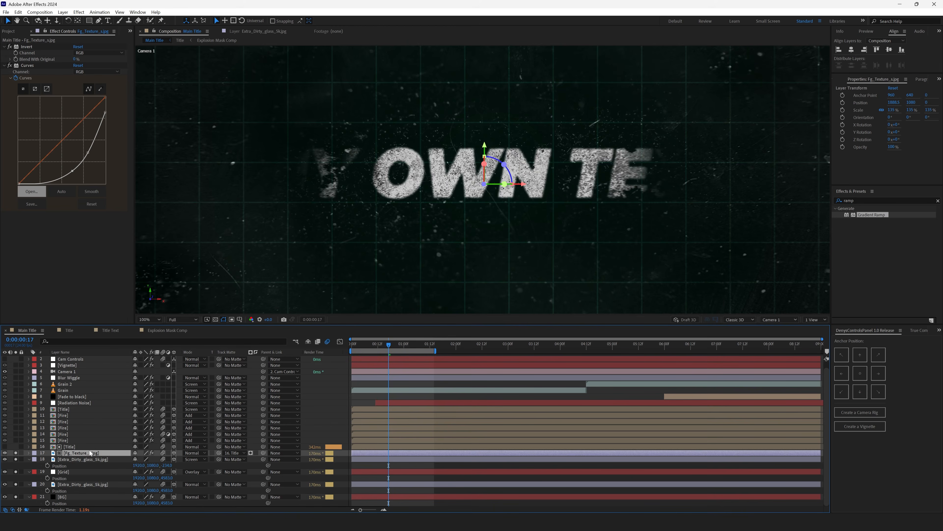
double_click(88, 454)
scroll(398, 202, up, 2)
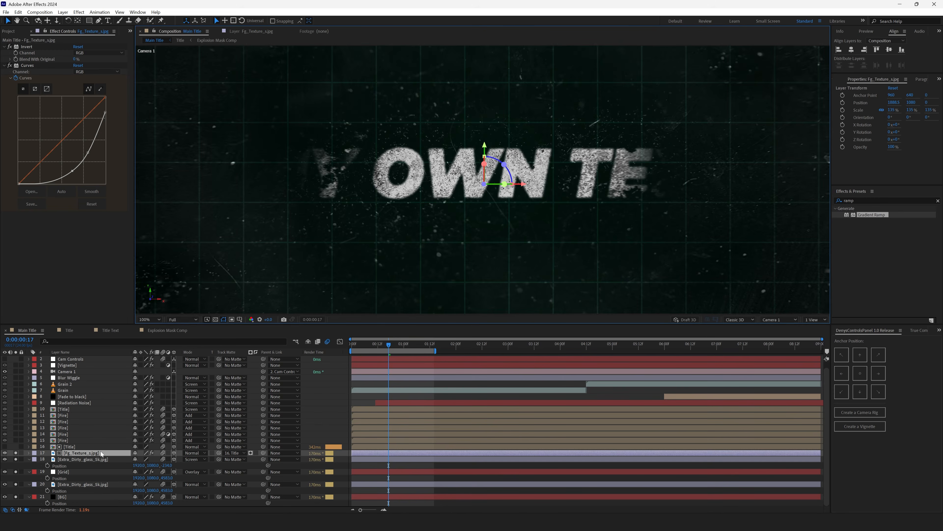
Compare the title with the Fg_Texture_s.jpg layer's Invert effect switched off and back on
click(10, 46)
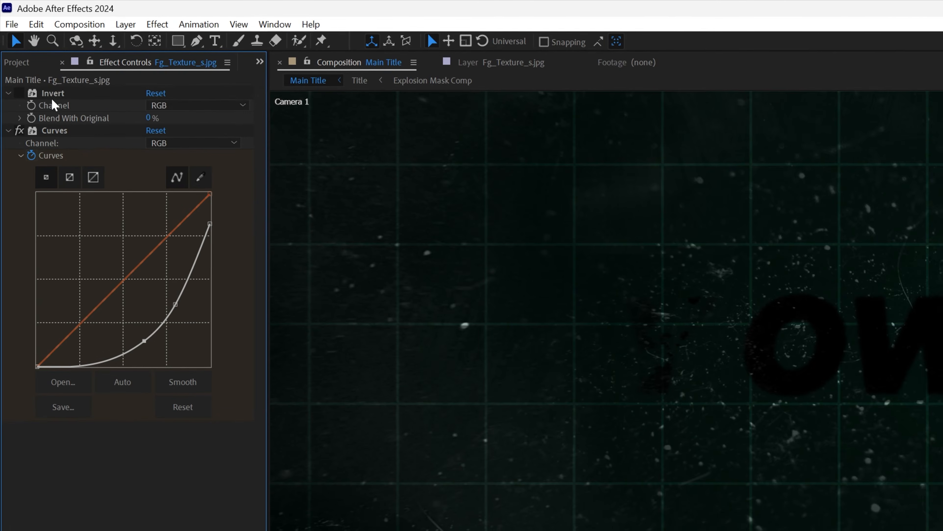
click(26, 48)
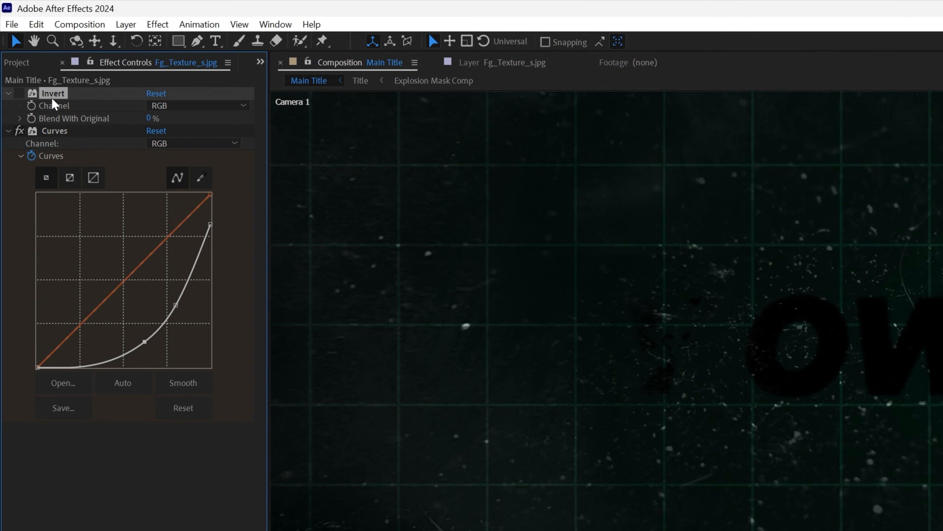
click(19, 93)
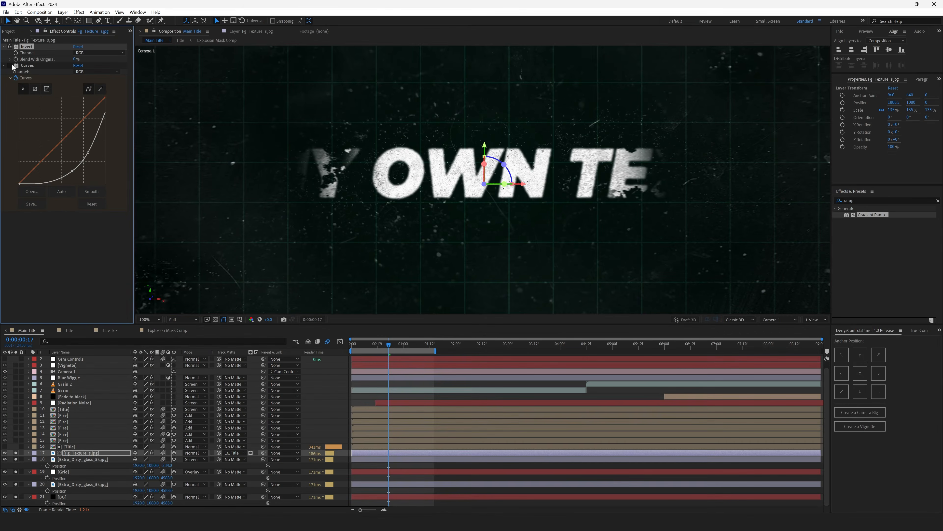
Reveal the Position values of the Fg_Texture_s.jpg and Title matte layers and review the textured title's animation
key(p)
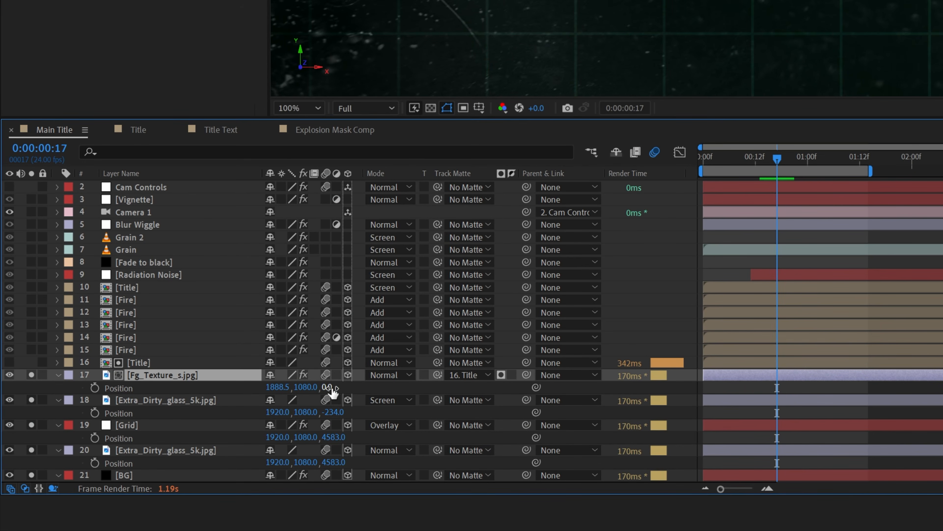
click(394, 378)
click(394, 378)
click(394, 378)
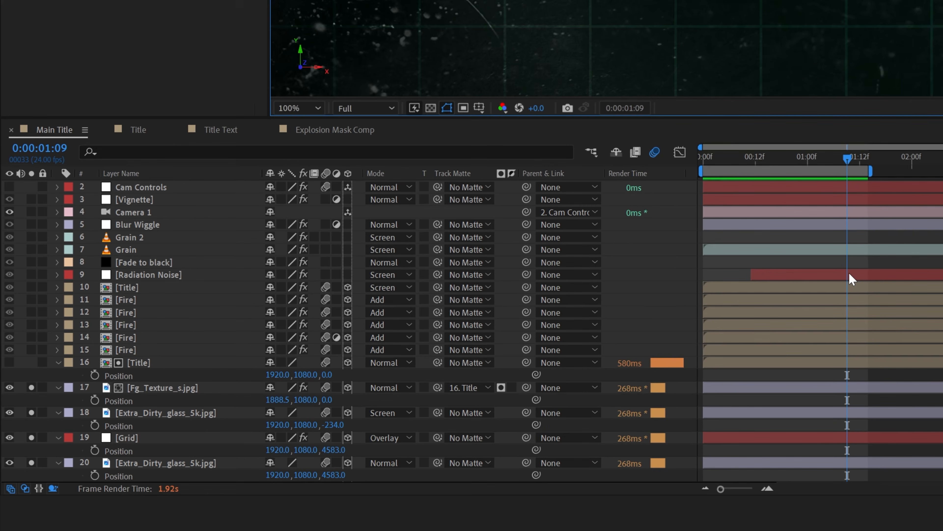
click(95, 425)
click(140, 364)
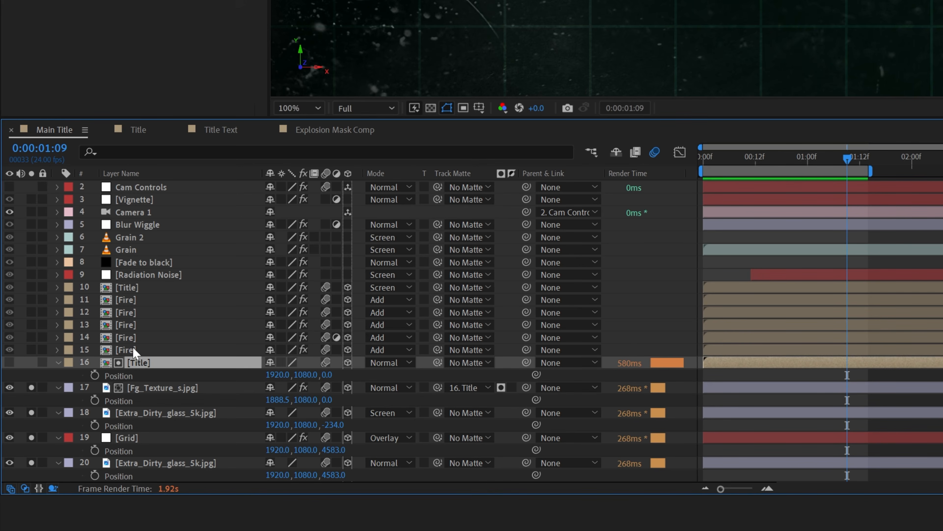
Solo Fire layer 15 in Main Title and open its precomp
click(142, 351)
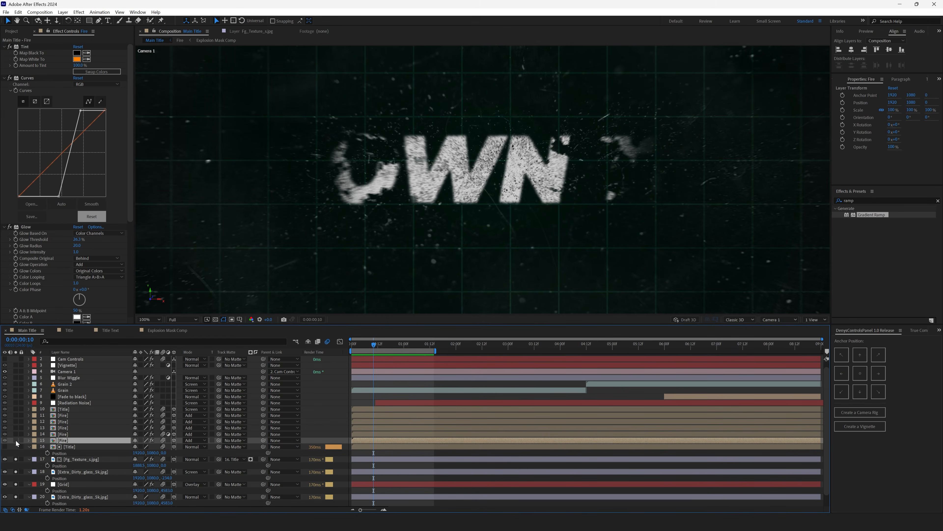
click(16, 440)
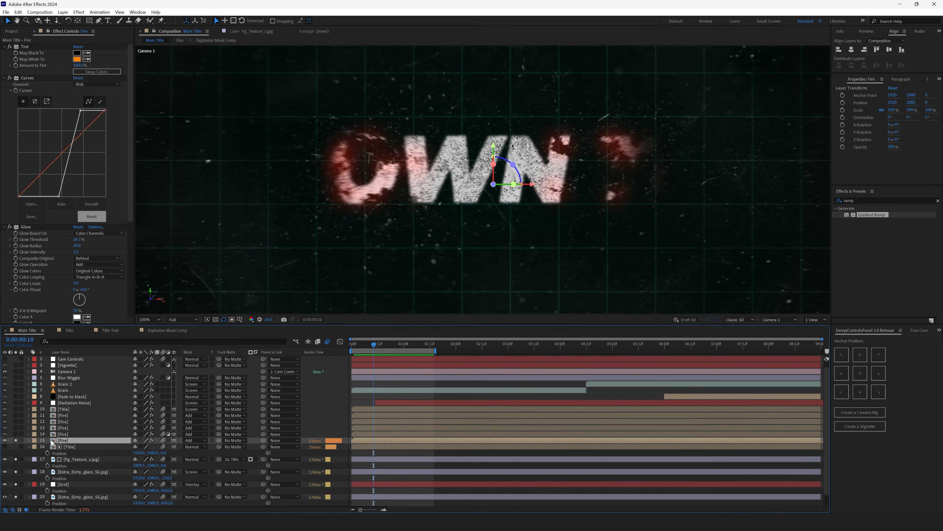
double_click(52, 442)
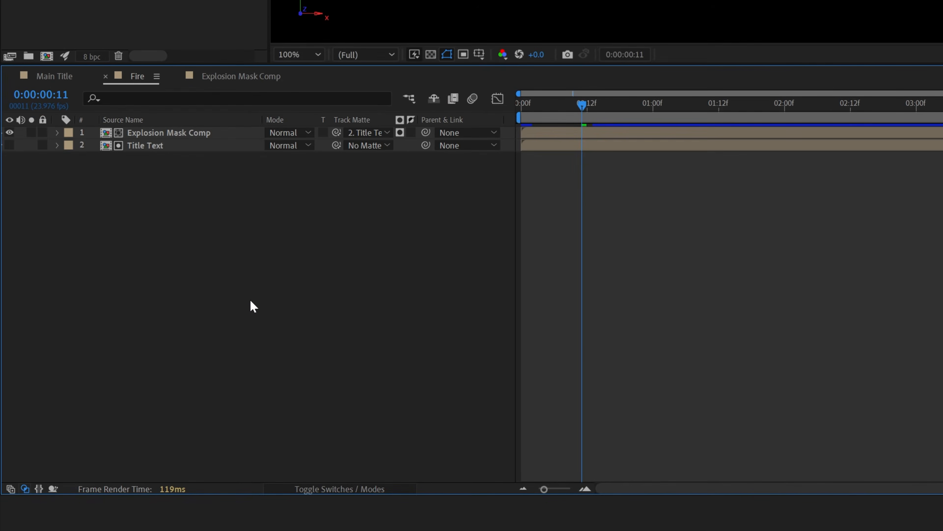
Examine how the Fire composition uses Title Text as the track matte for Explosion Mask Comp
click(153, 145)
drag(152, 141, 151, 136)
click(189, 216)
click(177, 138)
click(157, 150)
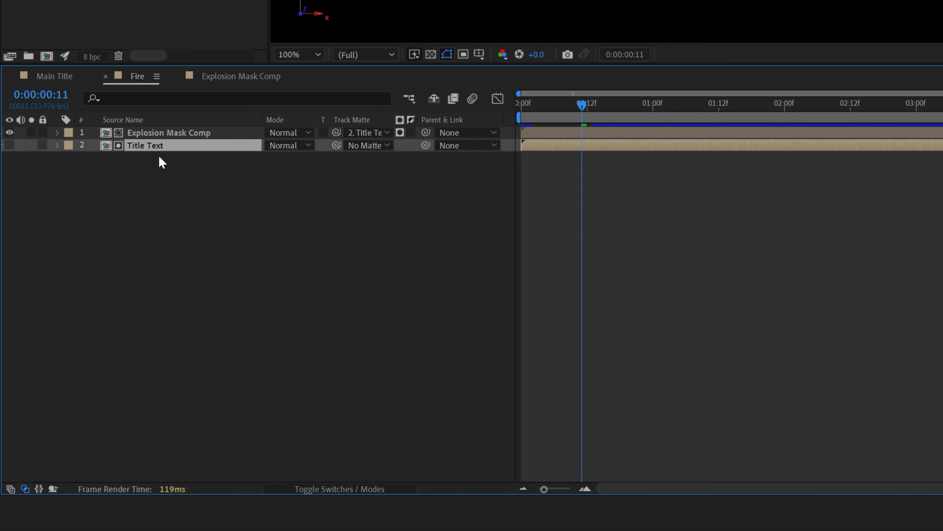
Compare the track matte setup of the Title composition with the reversed layer roles in the Fire composition
click(193, 198)
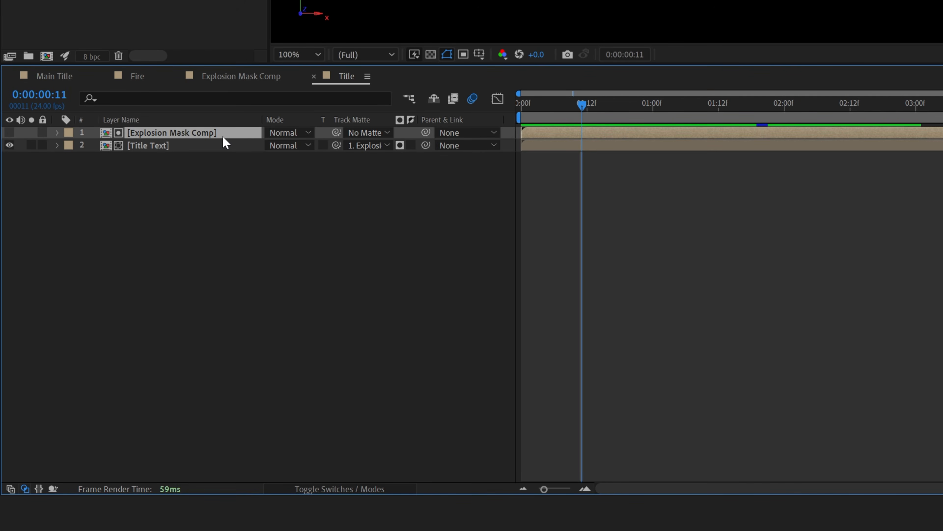
click(186, 148)
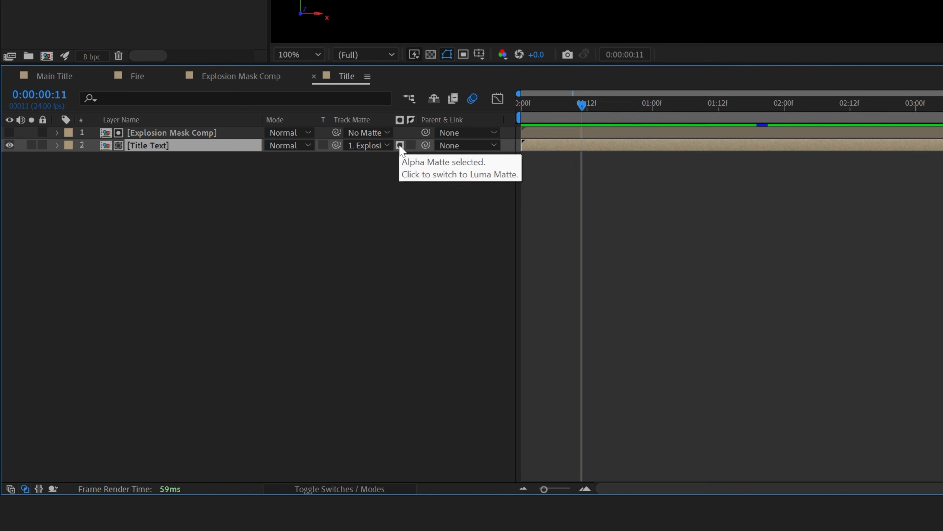
click(178, 78)
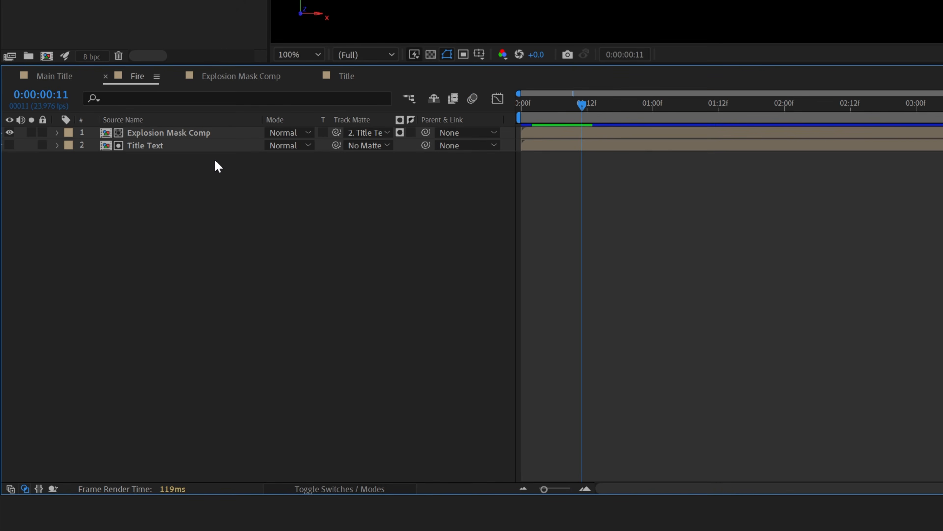
click(189, 138)
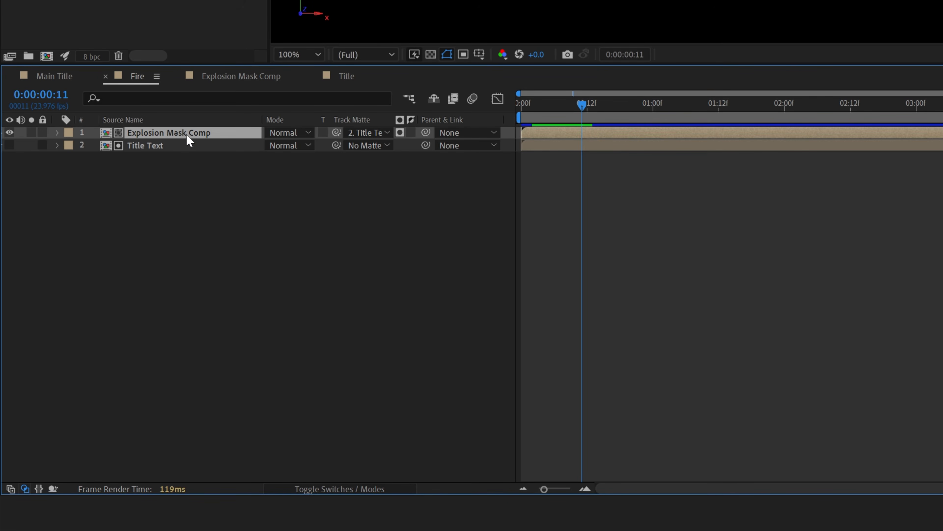
Review the matte layers of the Fire composition and scrub its animation from the start to frame 14
click(198, 147)
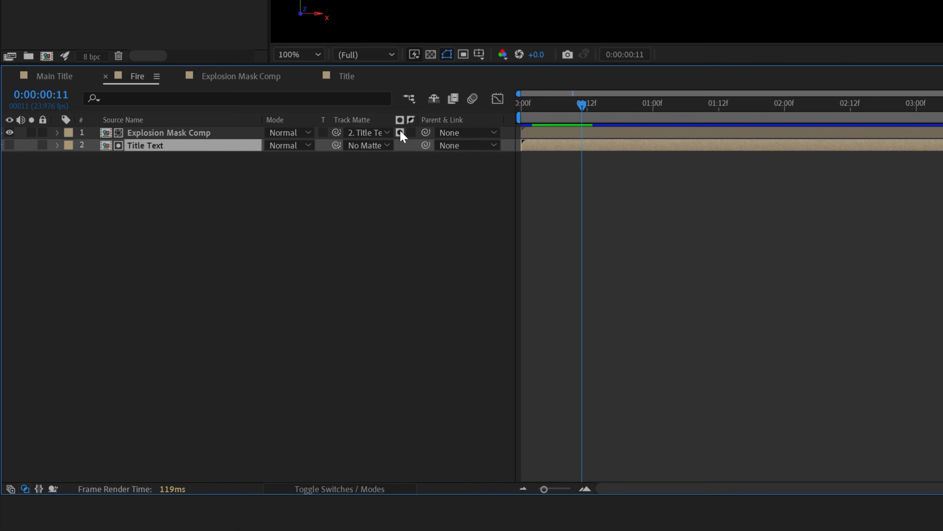
click(200, 133)
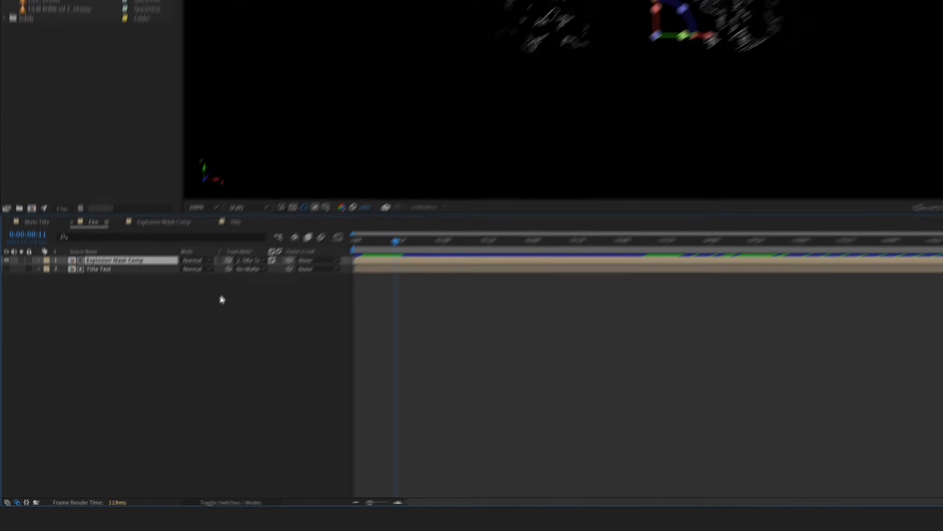
click(221, 297)
key(Home)
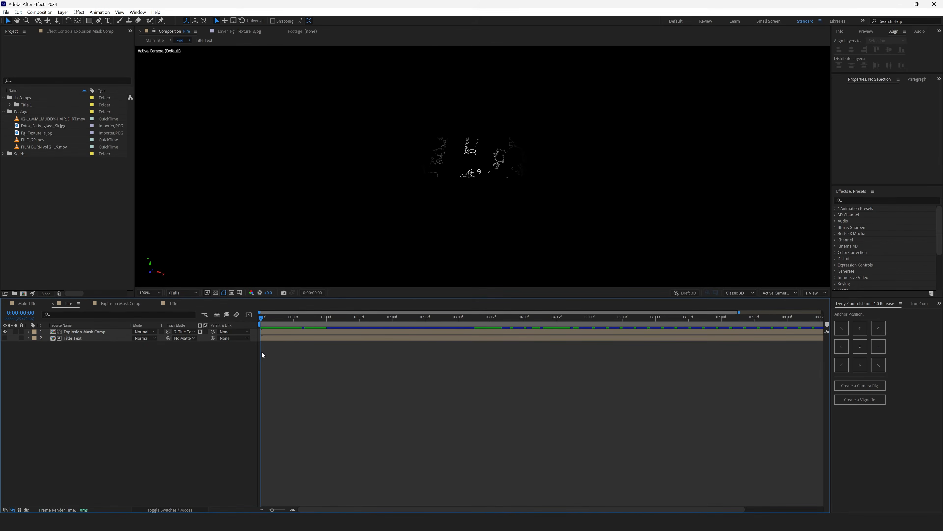
drag(261, 320, 299, 322)
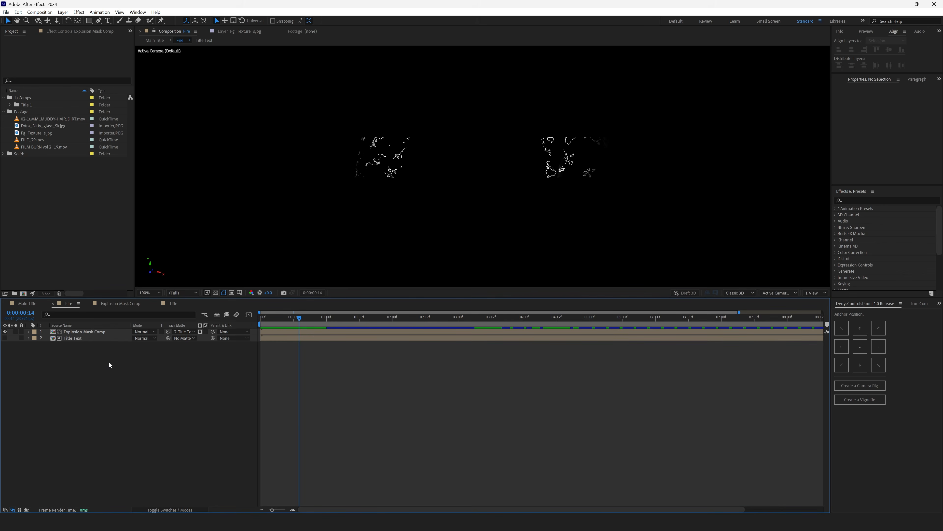
Examine the Find Edges and Curves effects on Explosion Mask Comp in the Fire composition
click(93, 333)
click(71, 32)
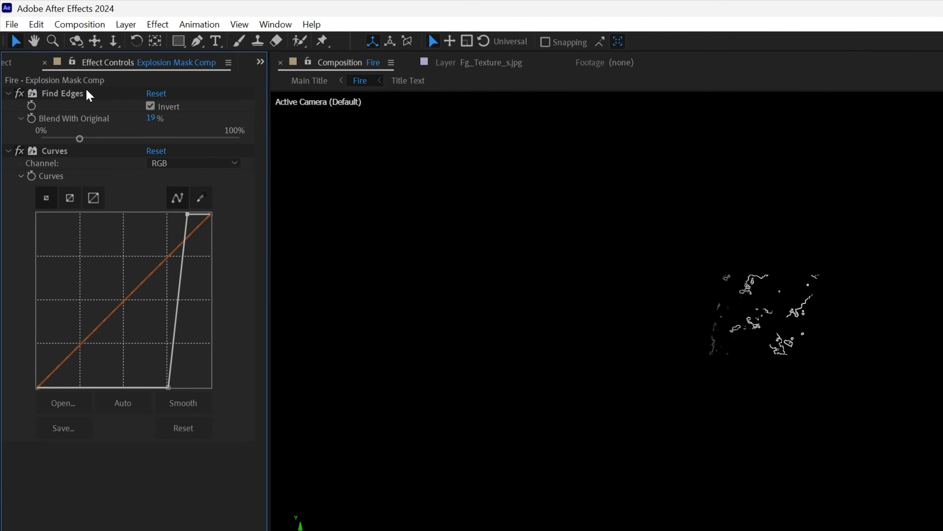
click(76, 95)
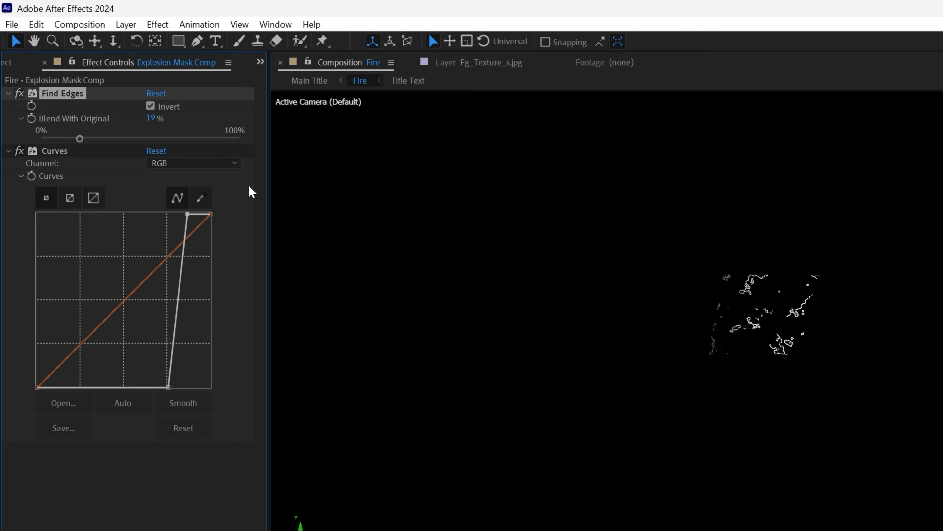
drag(276, 332, 307, 322)
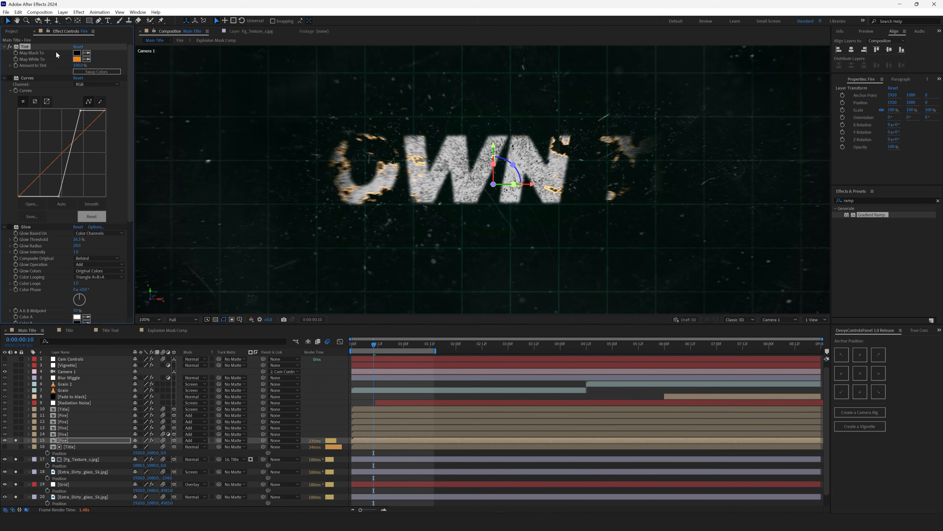
Enable Tint with Map White To FF8200 and Curves on Fire layer 15 in Main Title
click(9, 47)
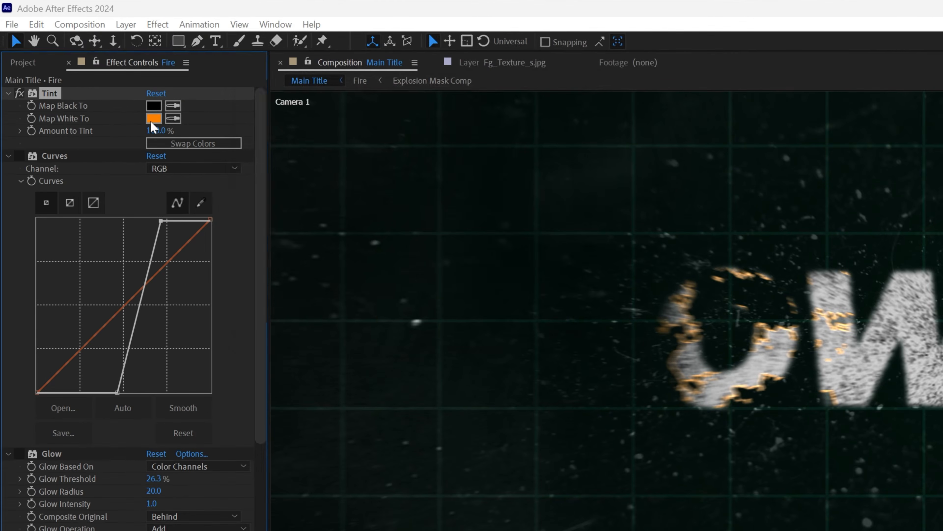
click(153, 121)
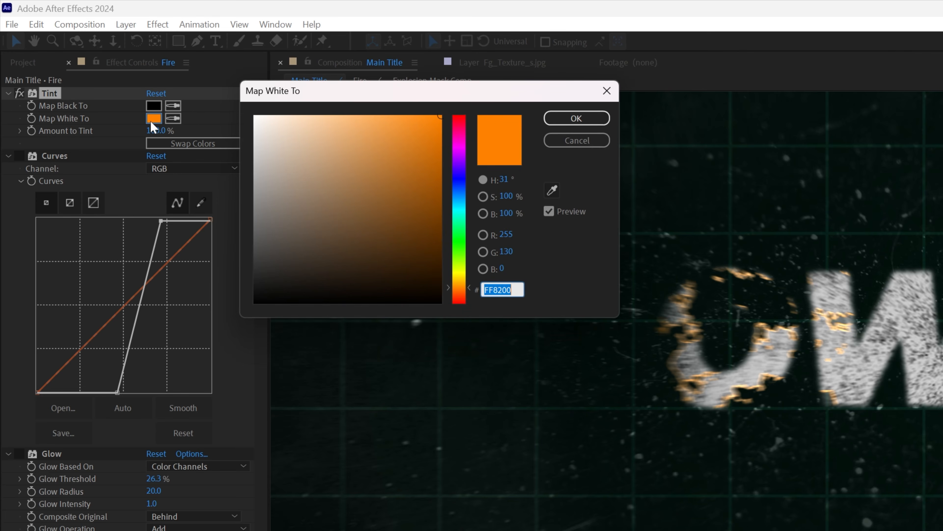
key(Return)
click(50, 156)
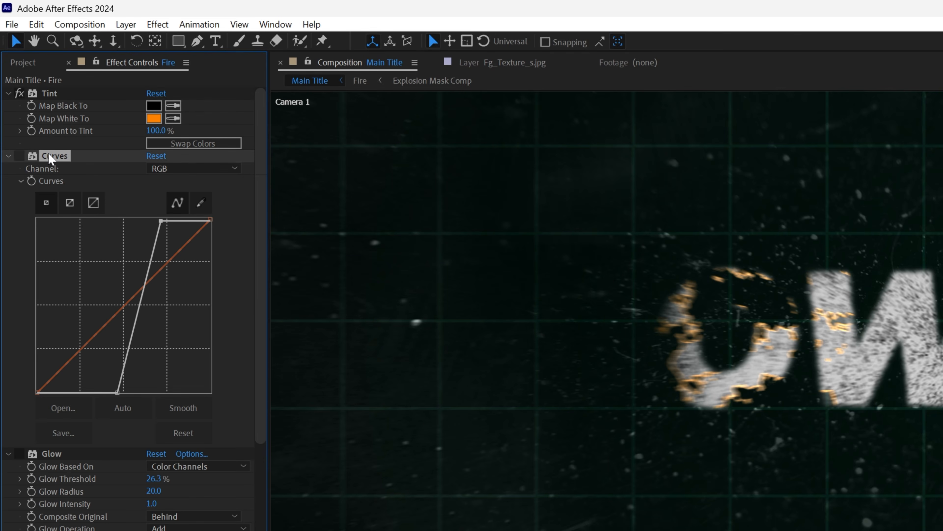
click(19, 156)
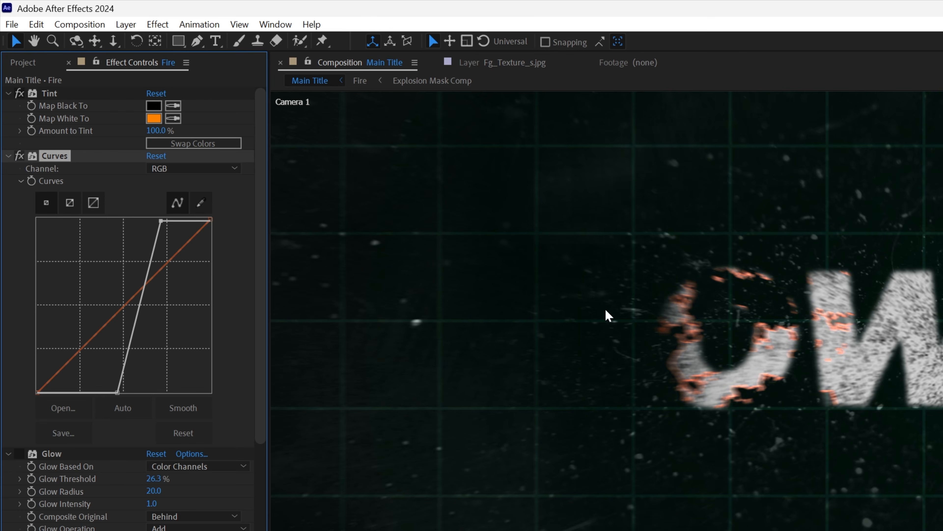
Enable Glow, Glow 2 and Fast Box Blur on Fire layer 15
scroll(60, 442, down, 5)
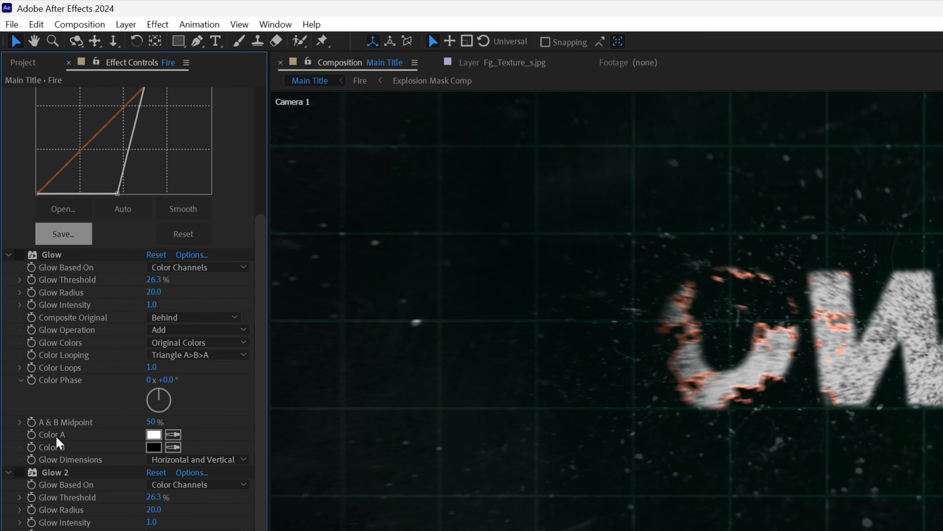
click(19, 255)
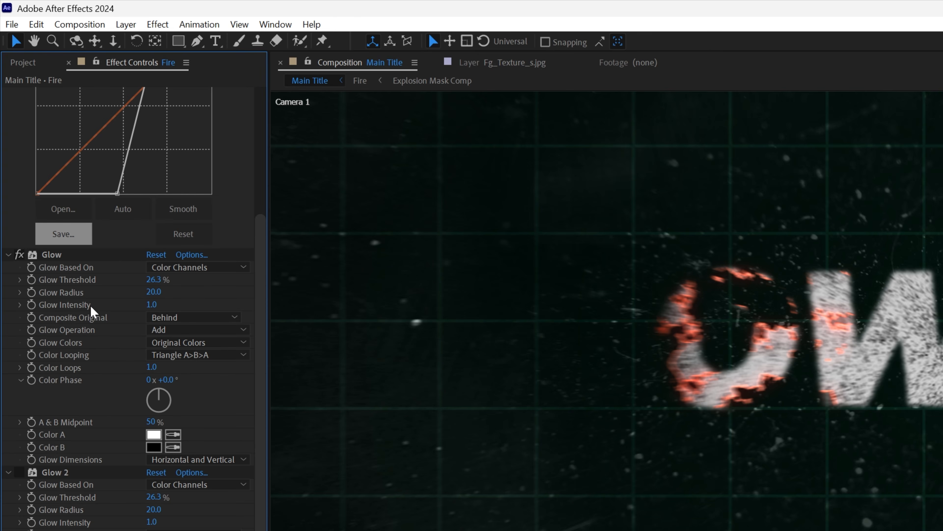
scroll(90, 304, down, 3)
click(19, 373)
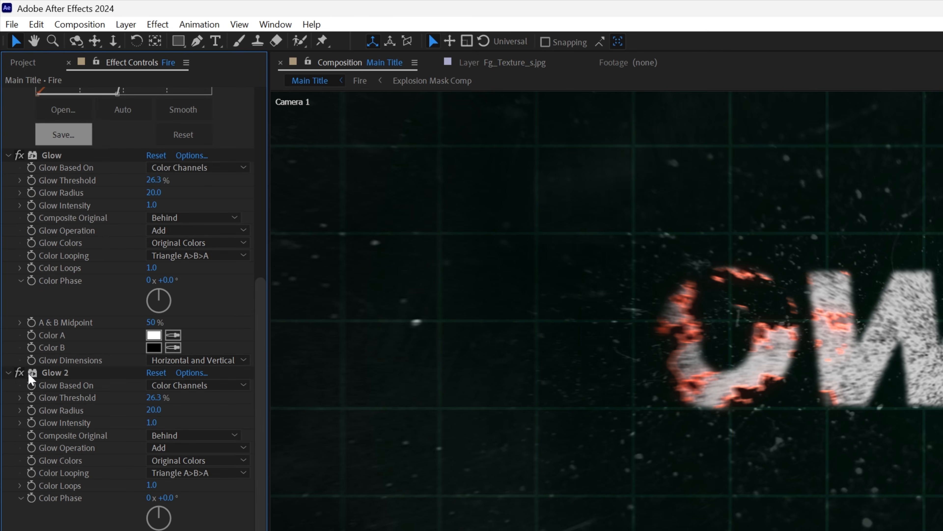
click(19, 373)
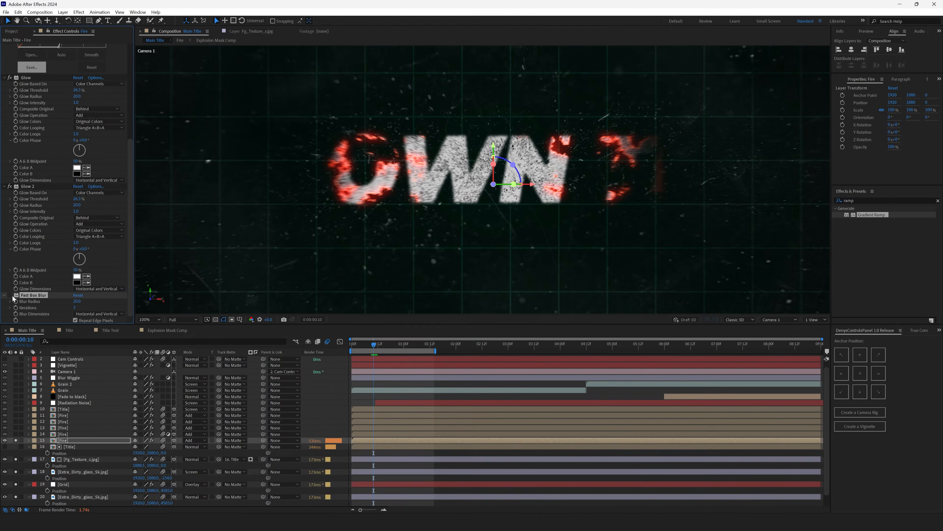
click(10, 296)
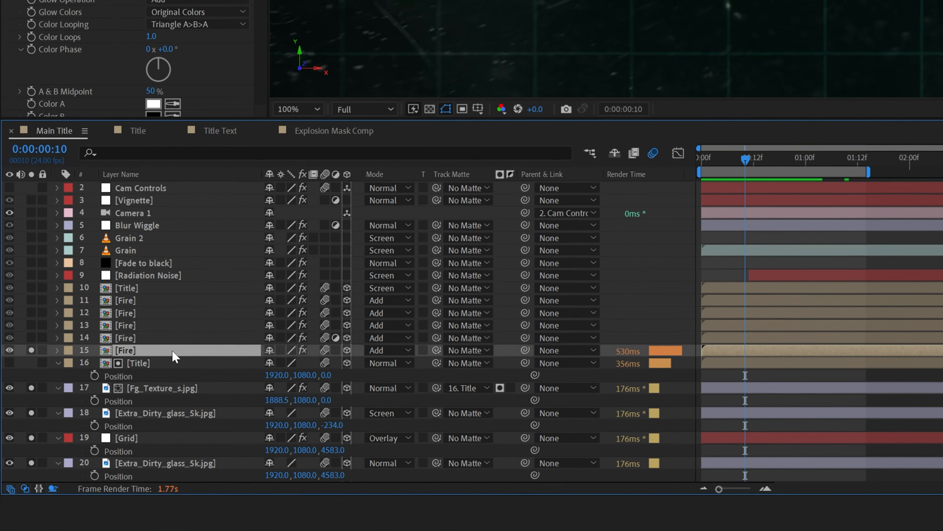
Enable Curves, Fast Box Blur, Glow and Glow 2 on Fire layer 14
click(129, 338)
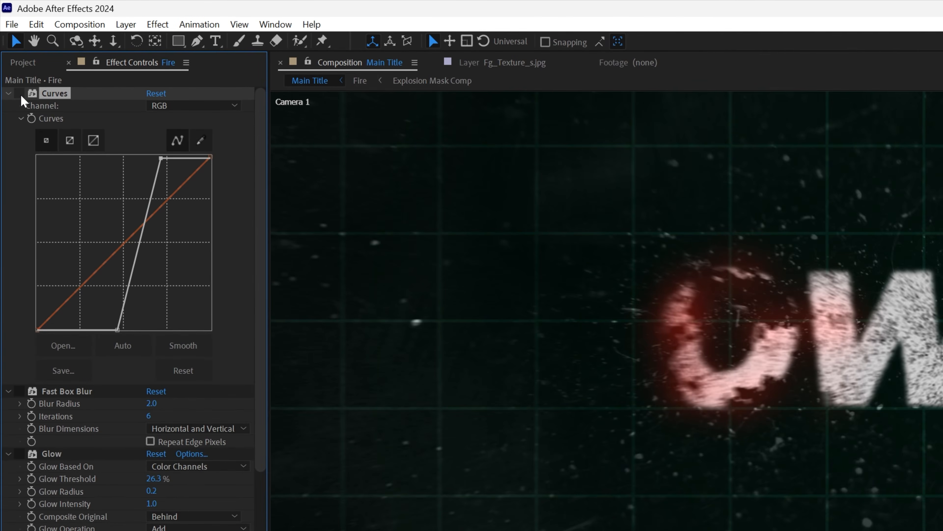
click(20, 94)
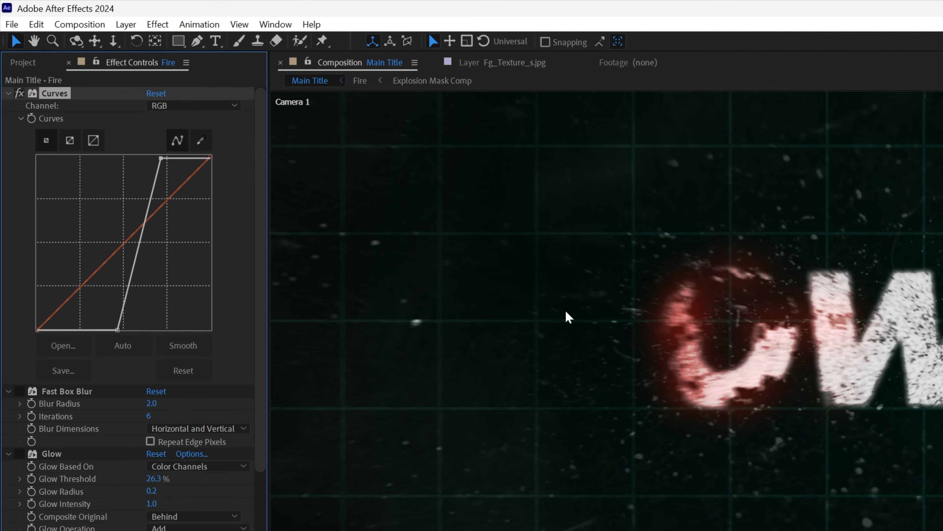
click(20, 391)
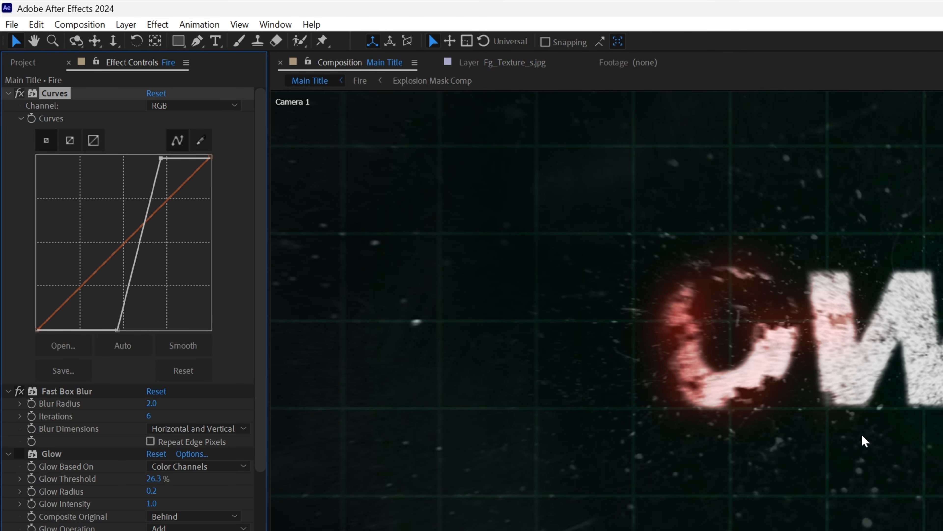
click(19, 454)
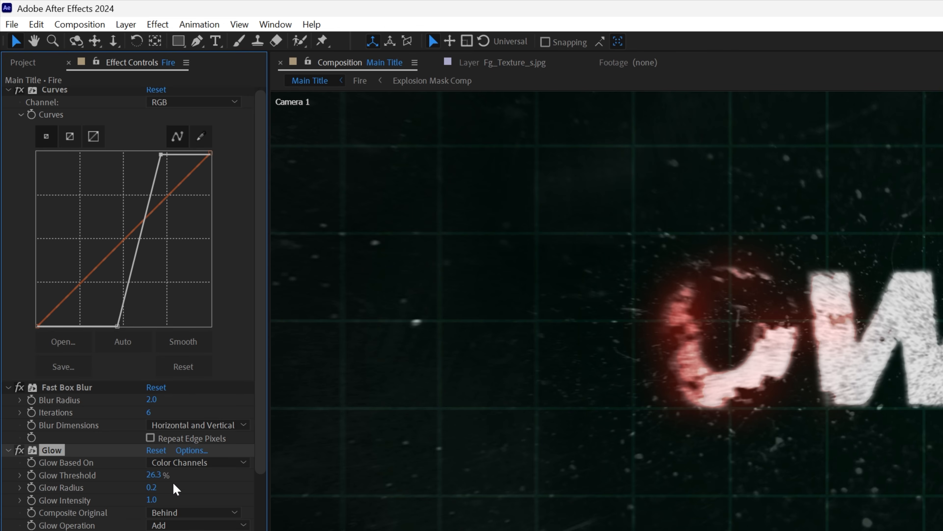
scroll(133, 513, down, 6)
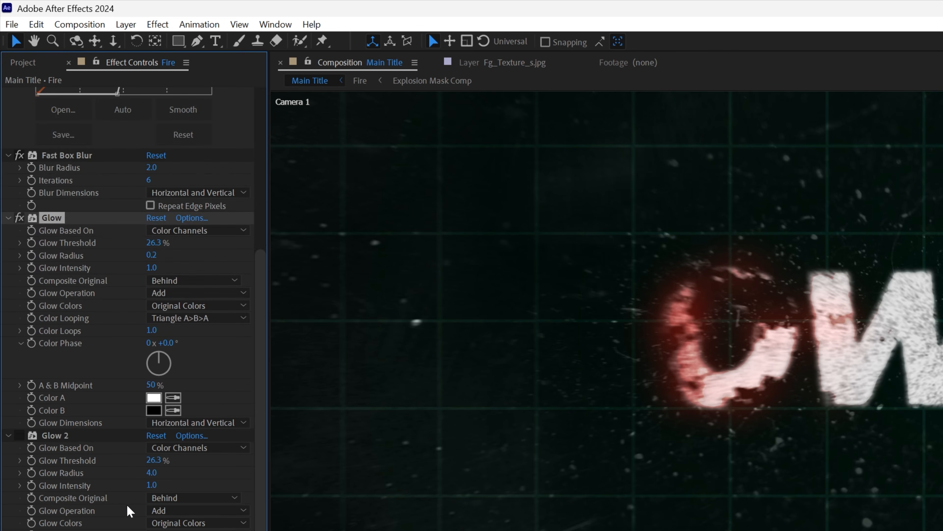
click(19, 435)
Make Fire layer 14 an adjustment layer and reveal its Opacity property
click(76, 434)
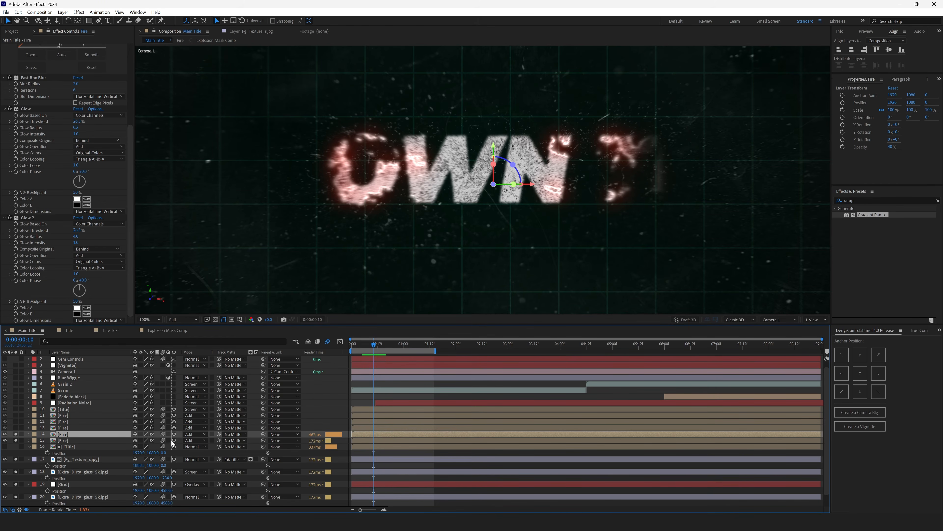
click(169, 433)
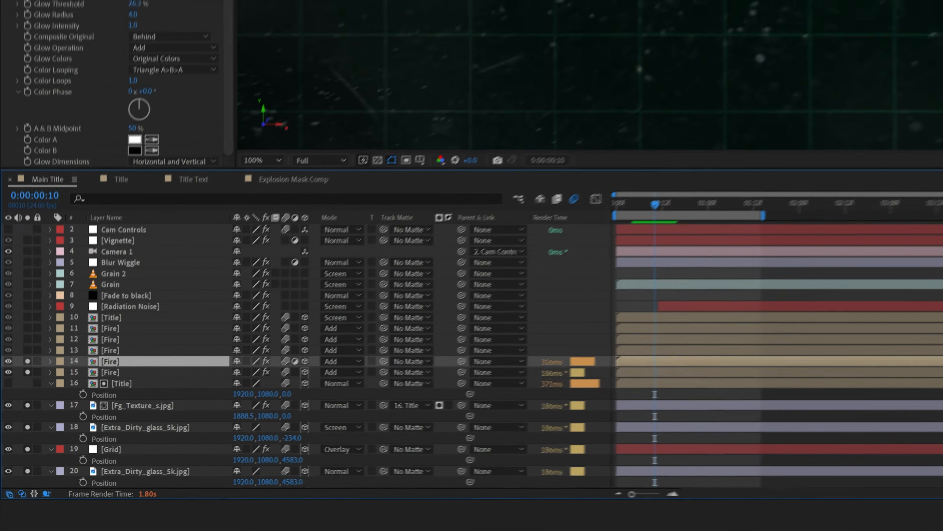
key(t)
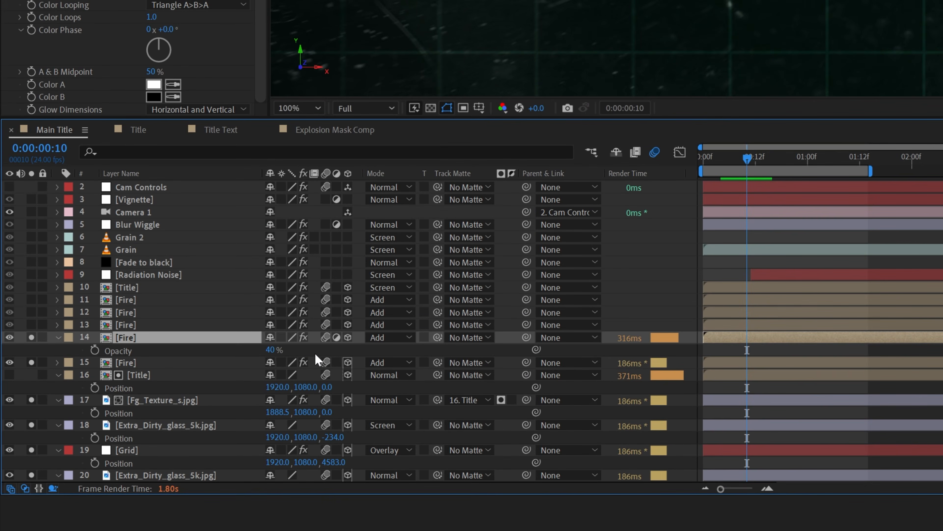
click(386, 355)
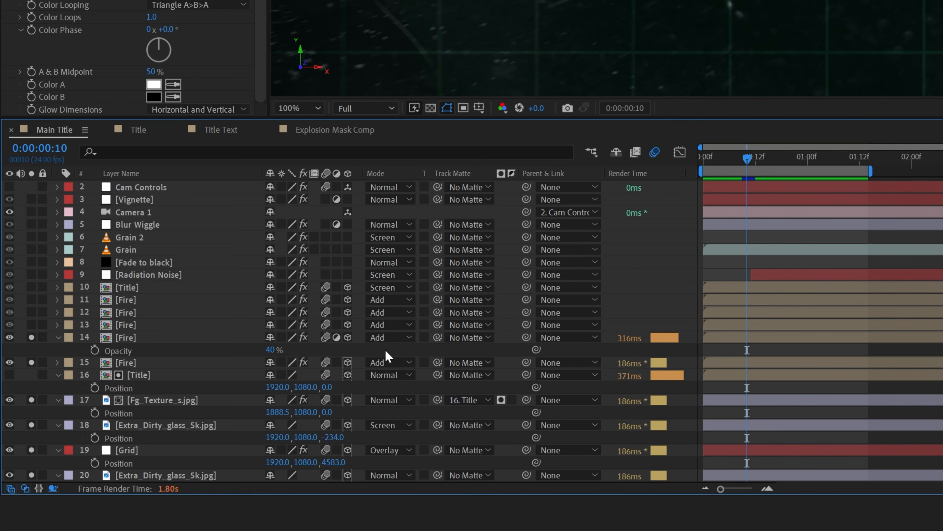
Enable Tint on Fire layer 13, keeping its Map White To colour as FF2200
click(128, 338)
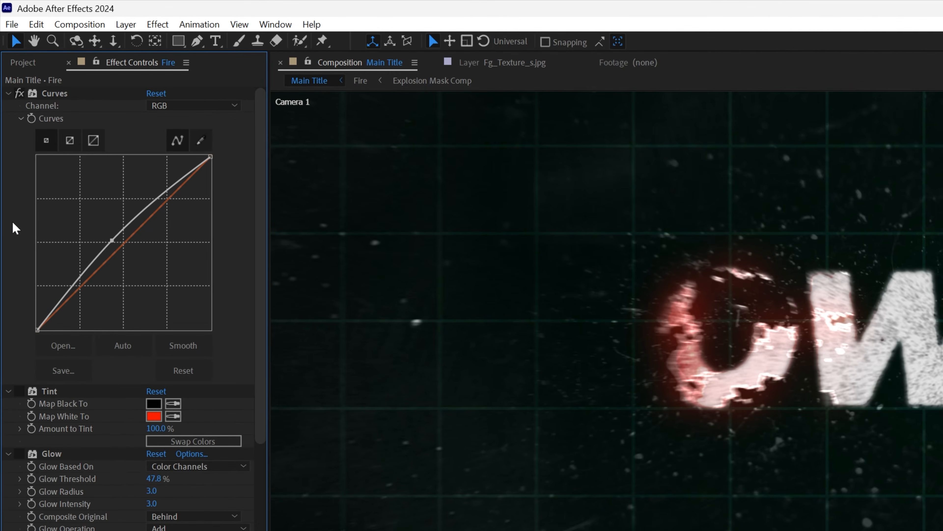
click(19, 391)
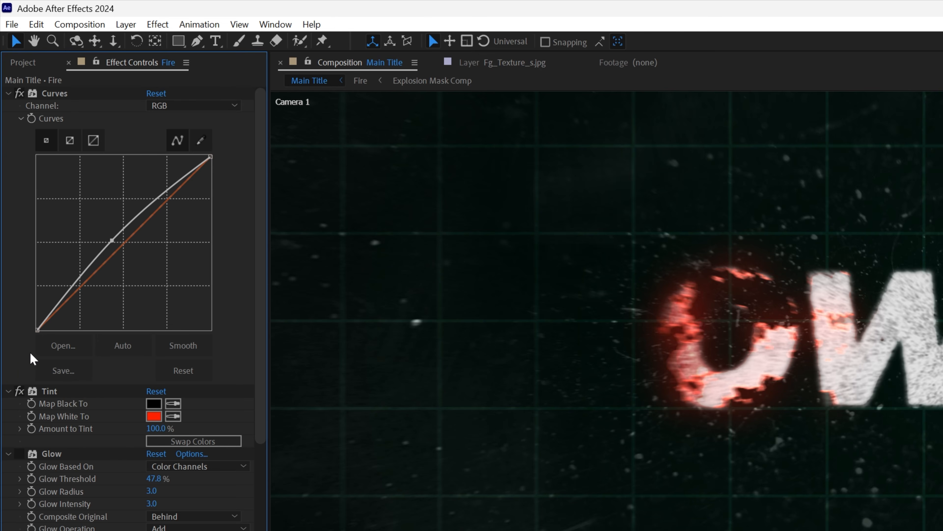
click(155, 416)
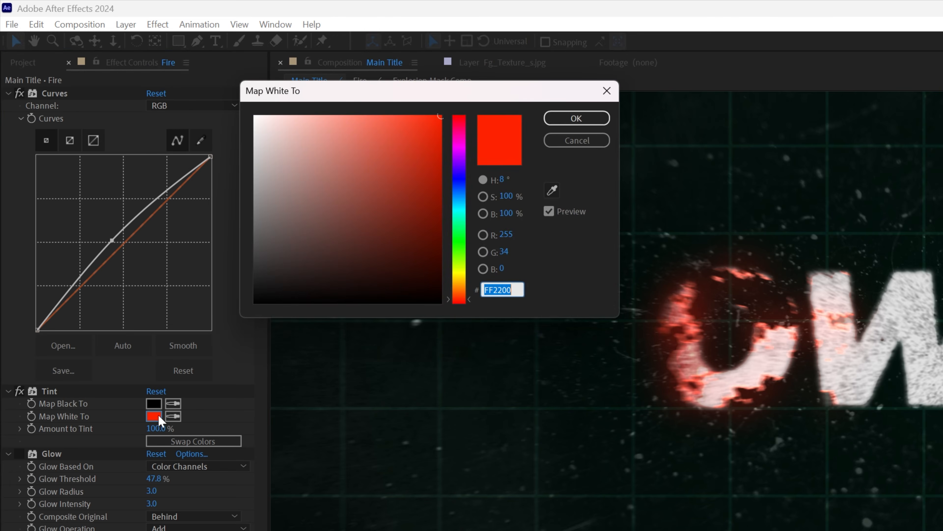
key(Return)
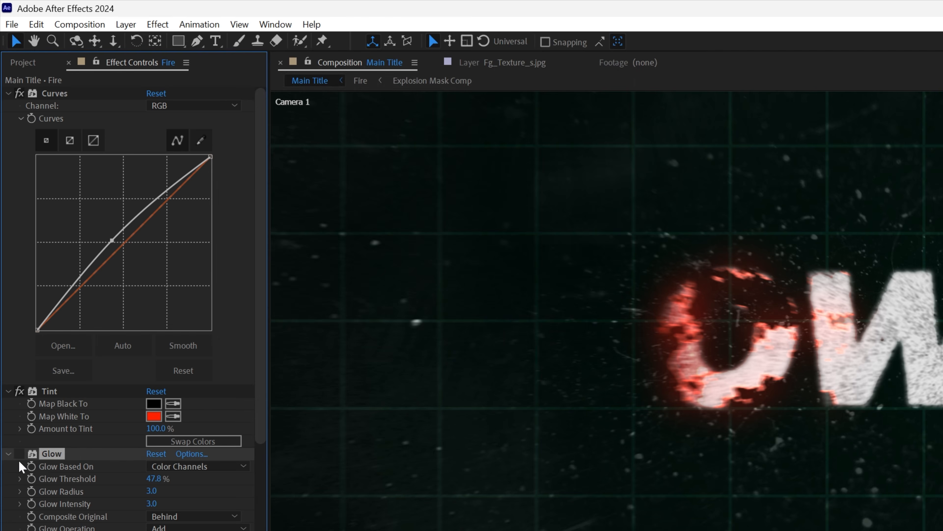
Enable Glow, Glow 2 and Fast Box Blur on Fire layer 13
click(19, 454)
scroll(76, 482, down, 1)
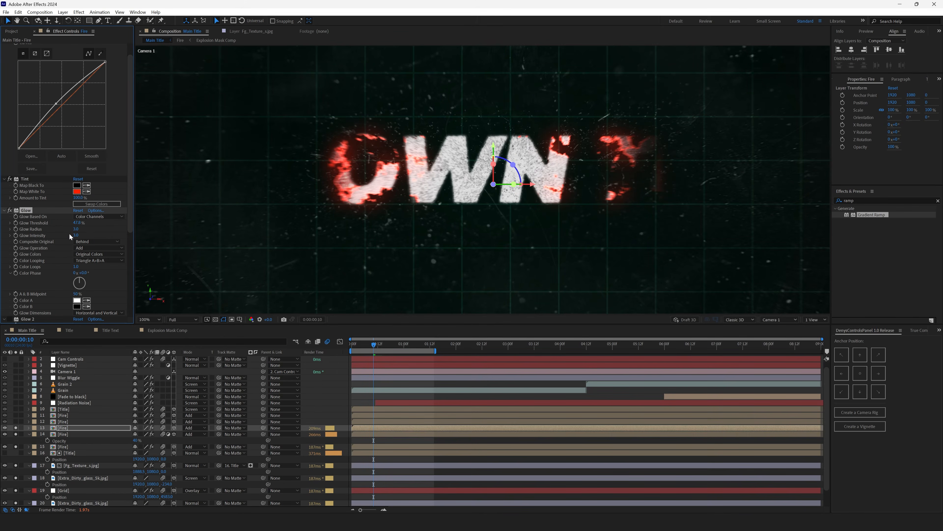
scroll(59, 234, up, 1)
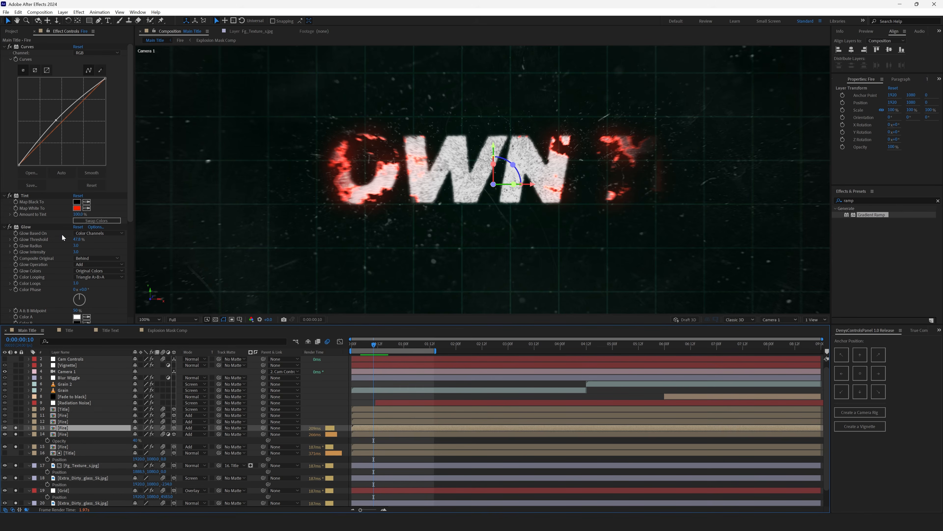
scroll(61, 233, down, 8)
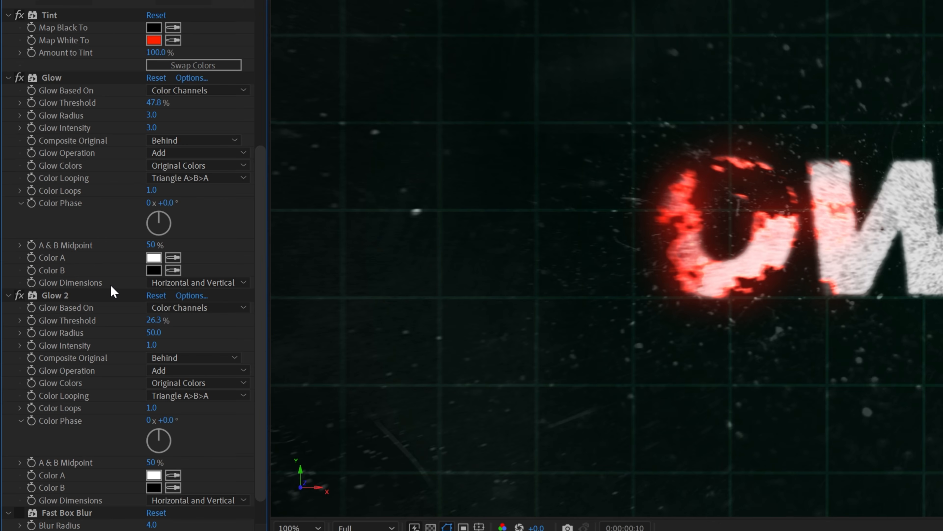
scroll(33, 425, down, 1)
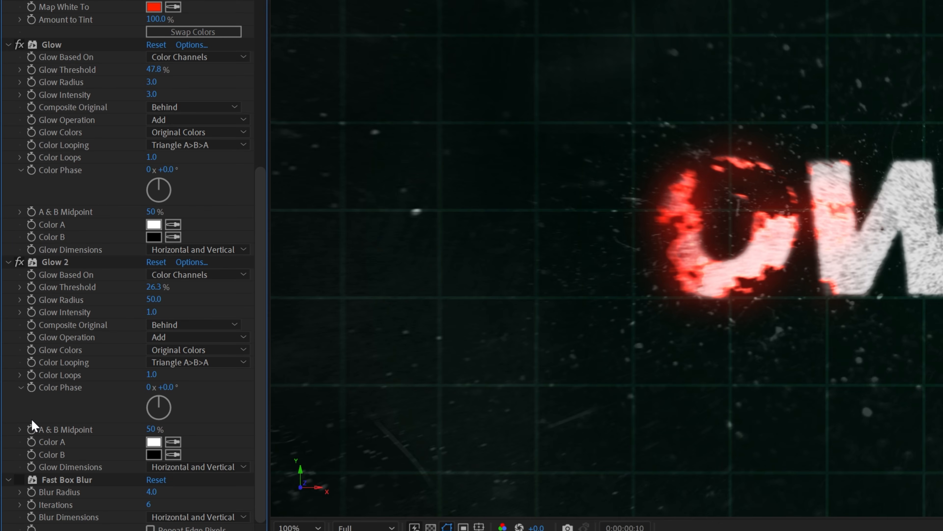
click(19, 479)
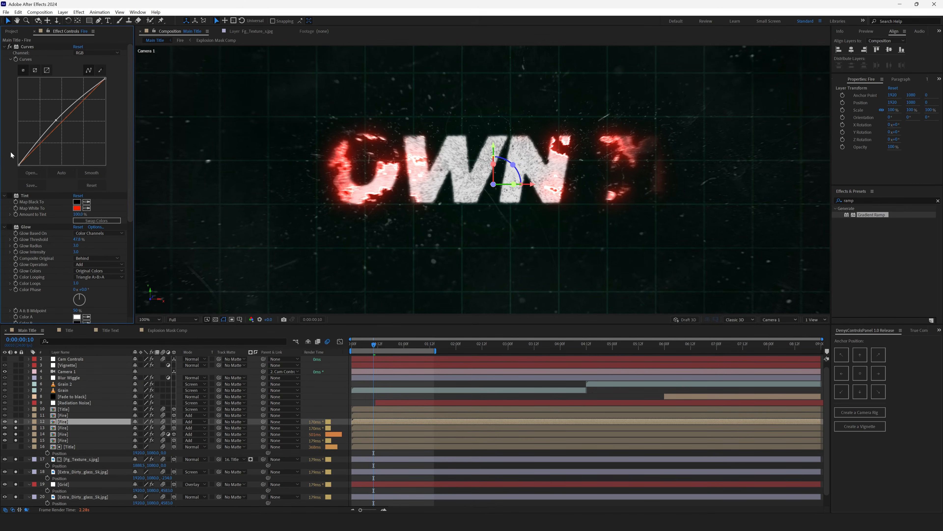
Enable the remaining effects on Fire layer 12, down to its Fast Box Blur
scroll(11, 155, down, 5)
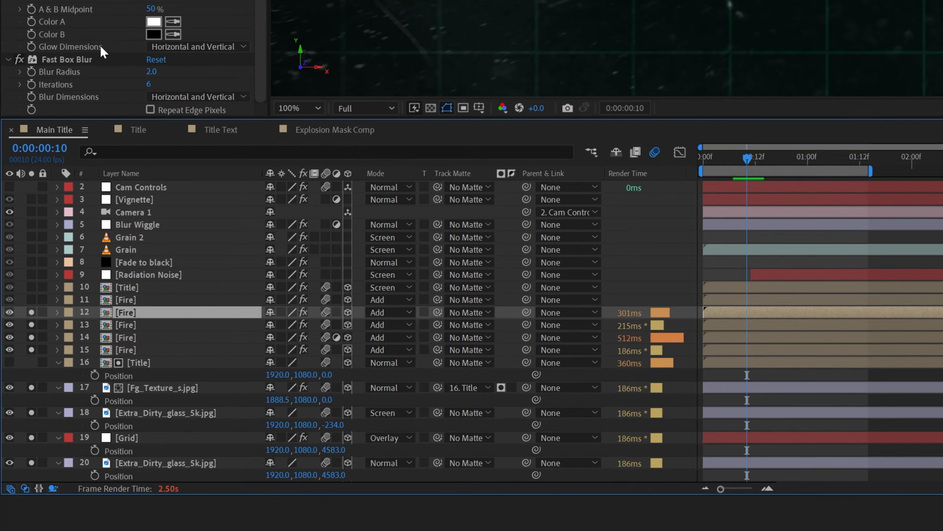
Solo Fire layer 11 and enable its Tint and Curves, keeping Map White To as FFA600
click(134, 299)
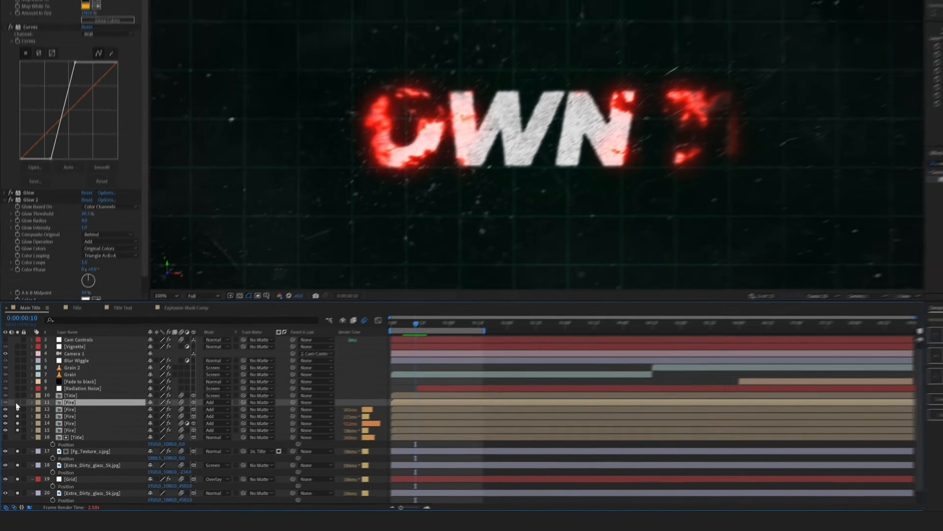
click(17, 402)
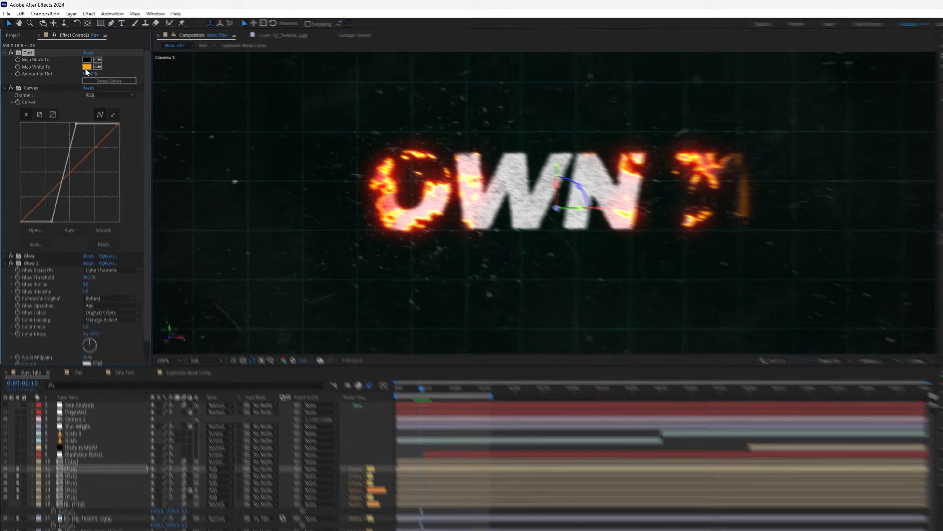
click(76, 59)
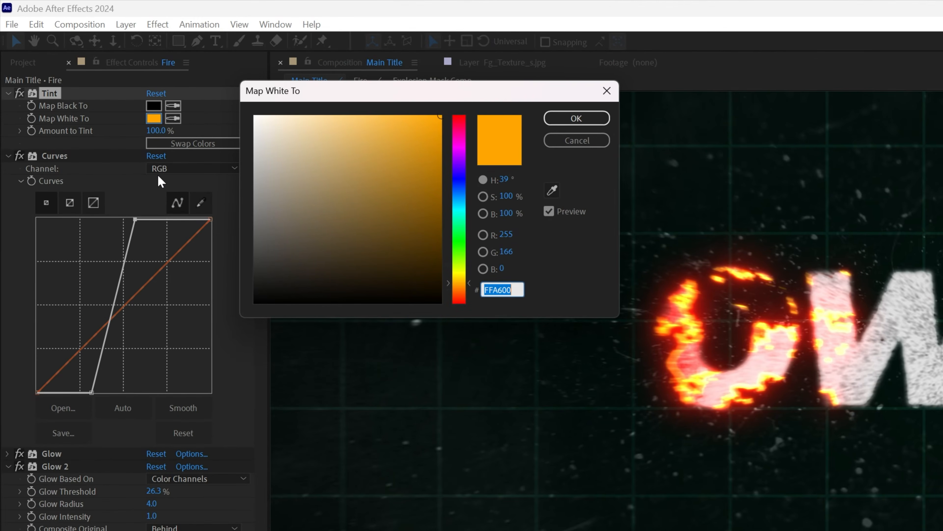
key(Return)
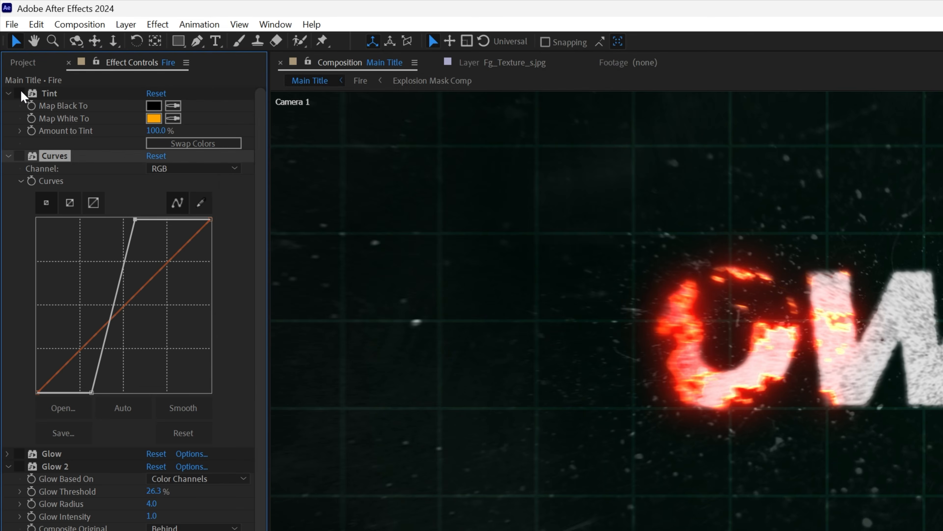
click(19, 94)
click(20, 155)
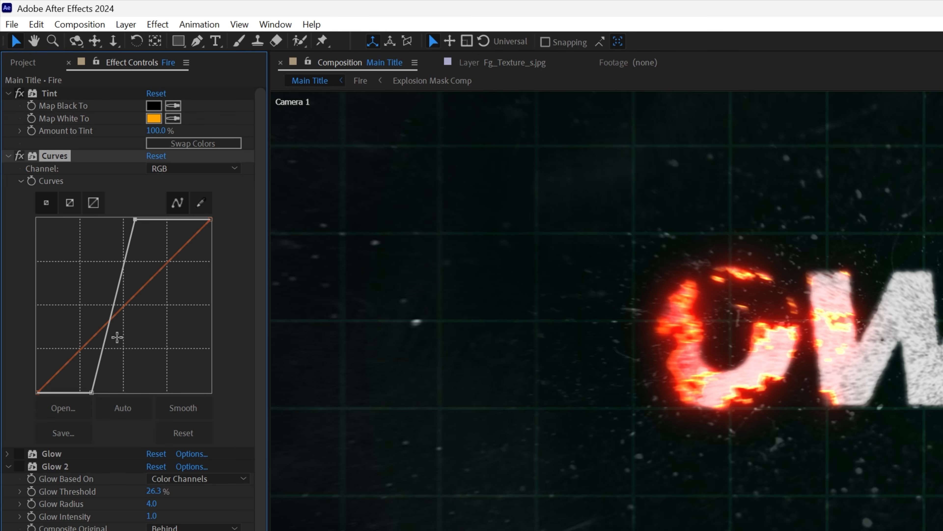
Expand Glow on Fire layer 11 and enable both Glow and Glow 2
scroll(59, 431, down, 5)
click(8, 289)
click(19, 290)
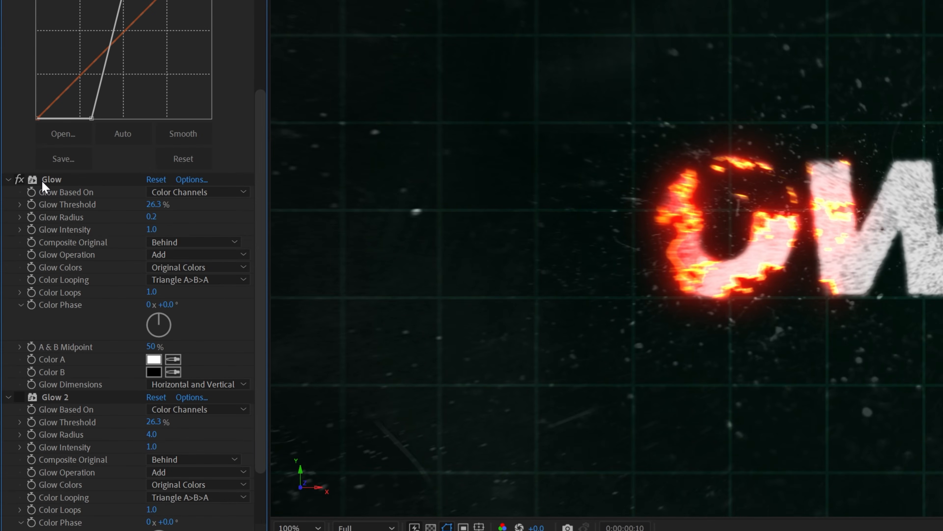
click(21, 400)
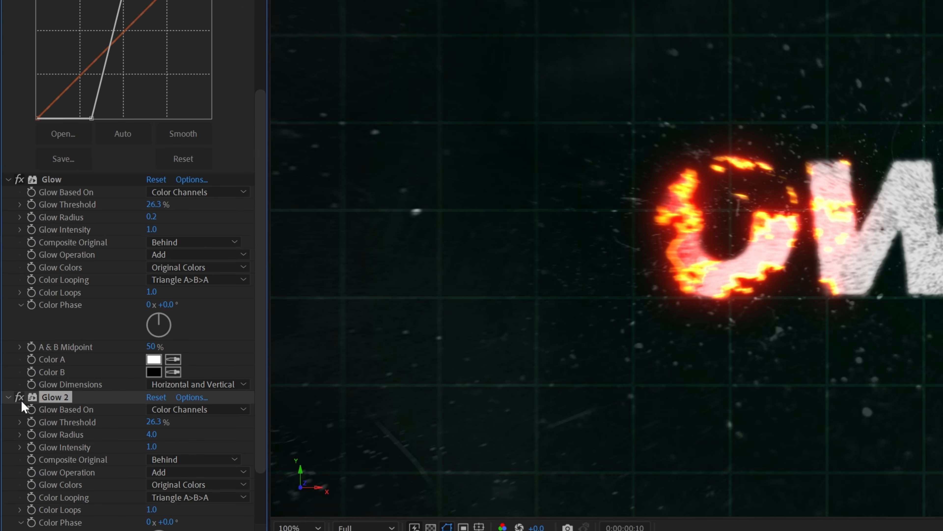
scroll(72, 396, down, 3)
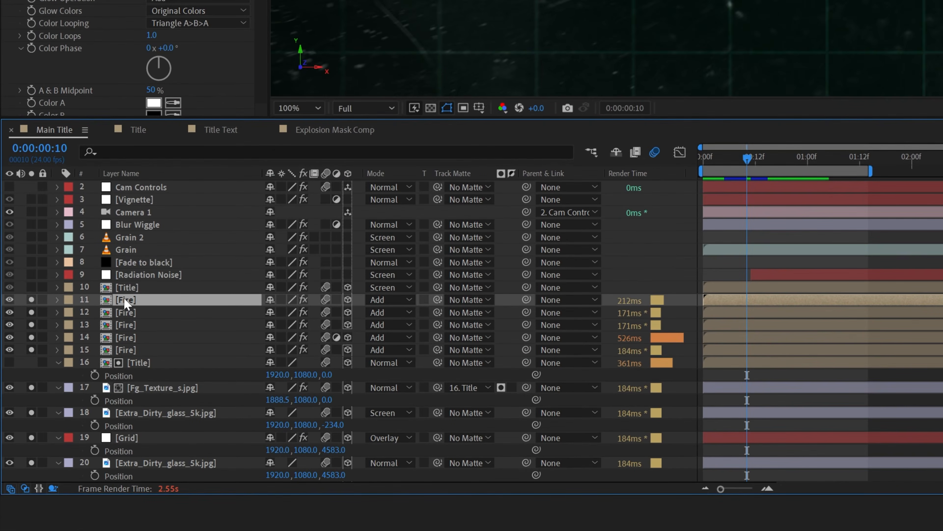
Solo Title layer 10 in the stack and enable its inverted Find Edges effect
click(143, 363)
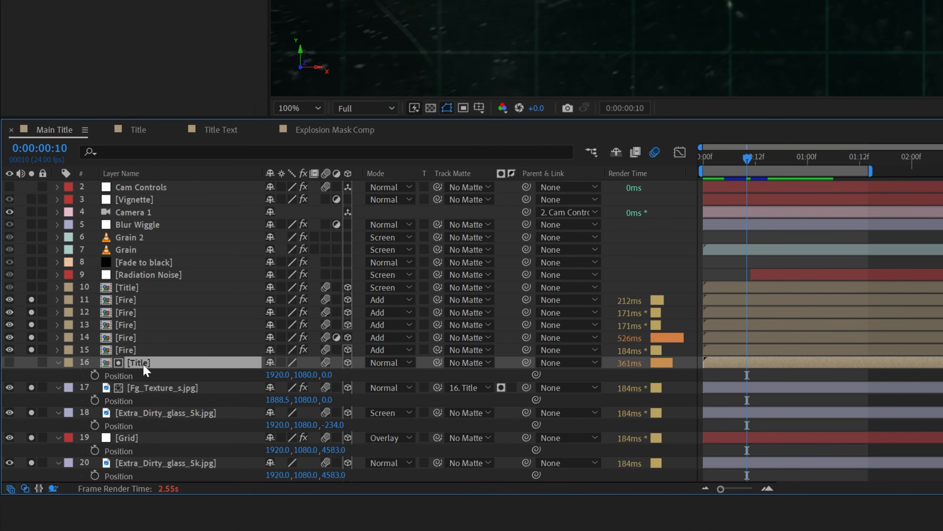
click(130, 288)
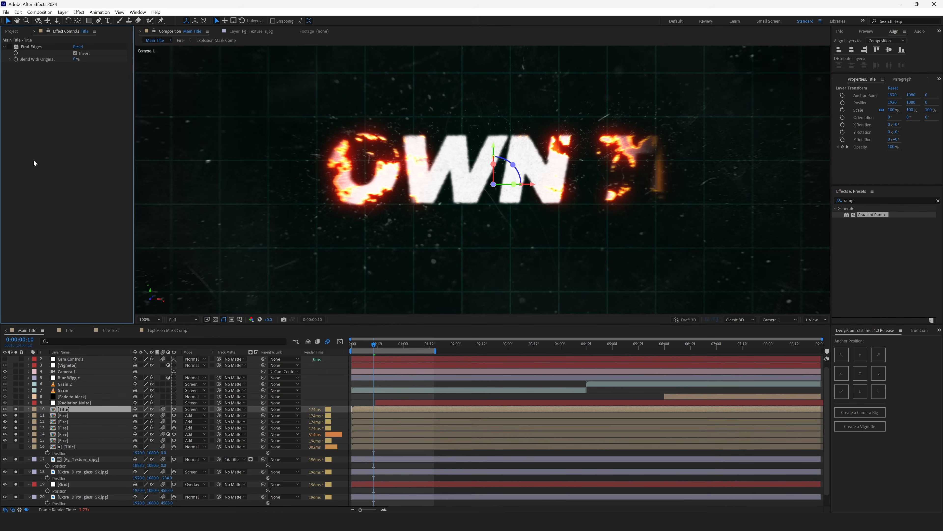
click(9, 47)
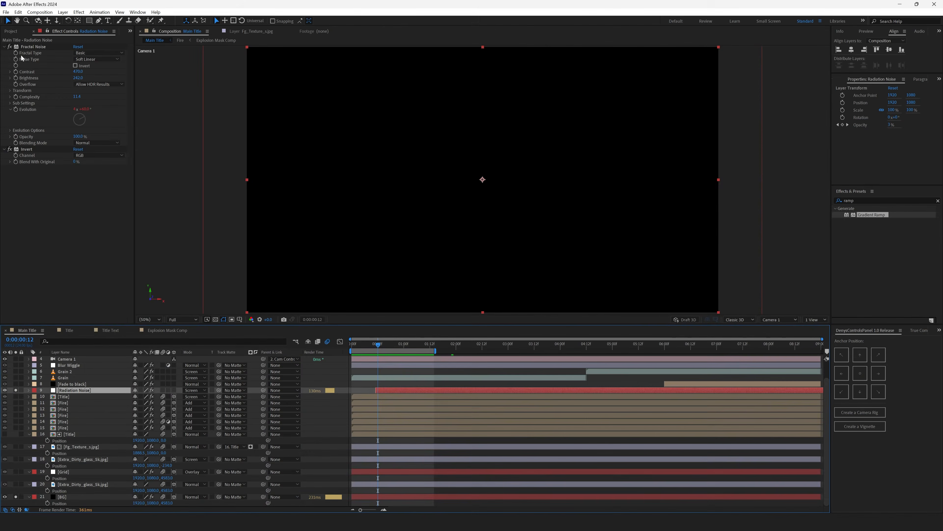
Reveal the Radiation Noise layer's modified properties to examine its Evolution expression and Opacity keyframes
key(u)
key(u)
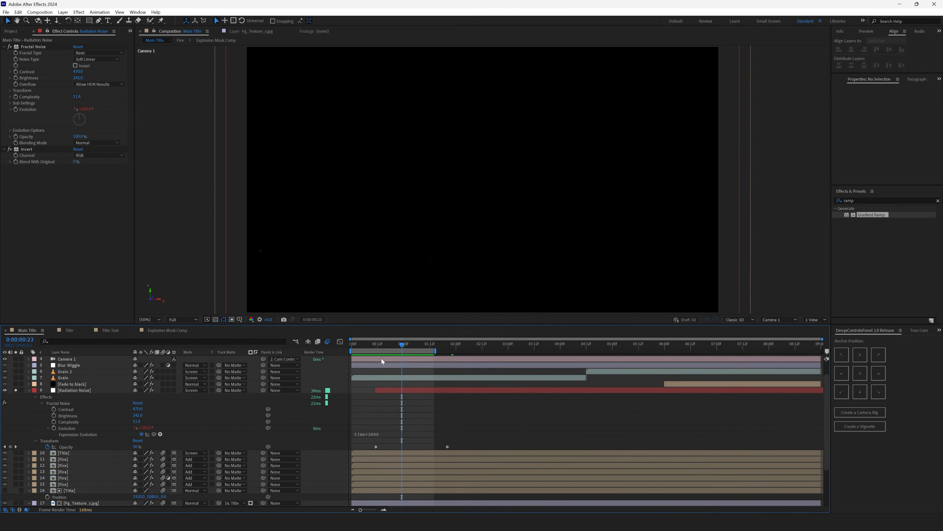
key(Page_Down)
key(Page_Down)
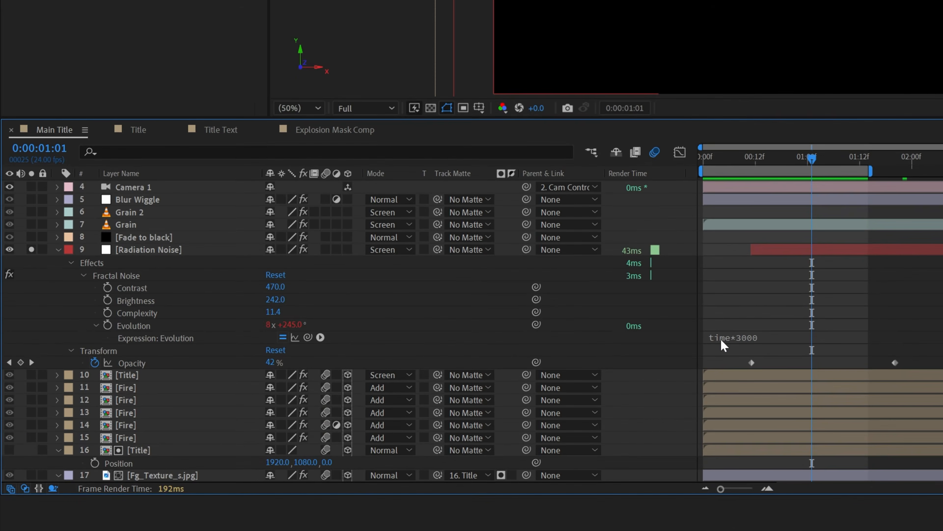
Go through the Radiation Noise layer's Opacity keyframes at 0:00:00:11 and 0:00:01:20, and scrub onward to examine the fade-in
drag(746, 167, 752, 167)
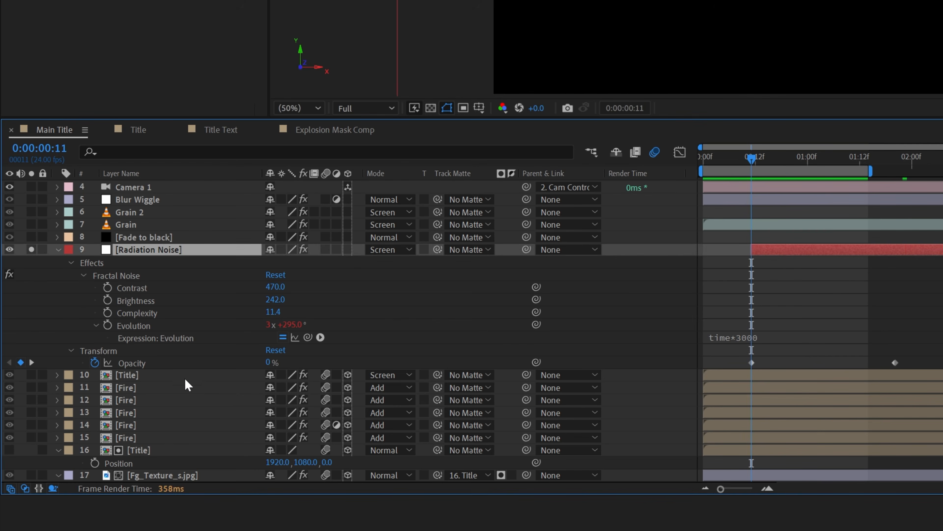
key(k)
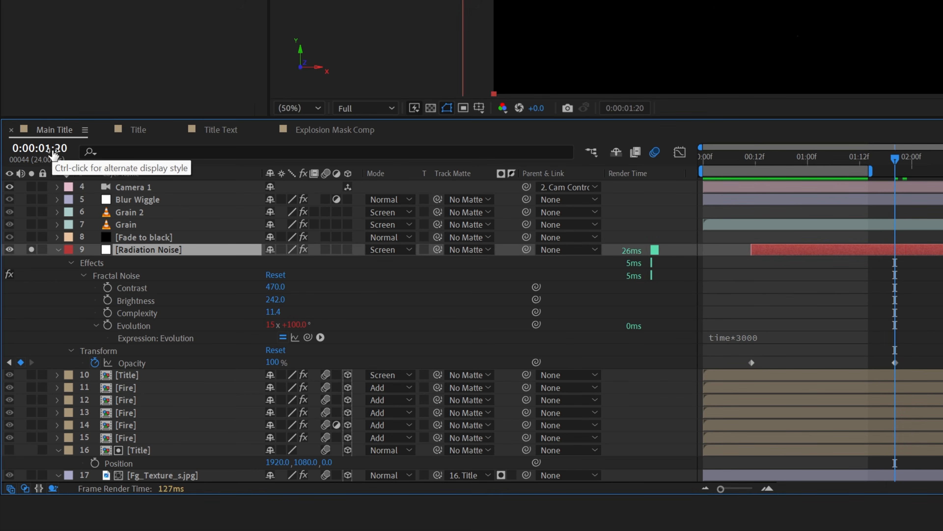
key(F2)
drag(896, 160, 942, 161)
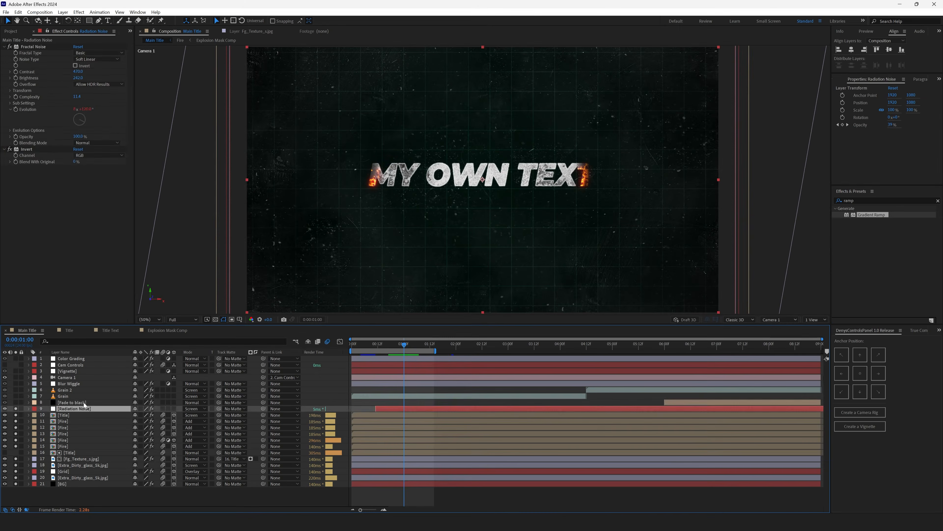
Solo the Fade to black layer, reveal its Opacity keyframes, and scrub through the fade from about 0:00:06:01
click(83, 402)
click(15, 403)
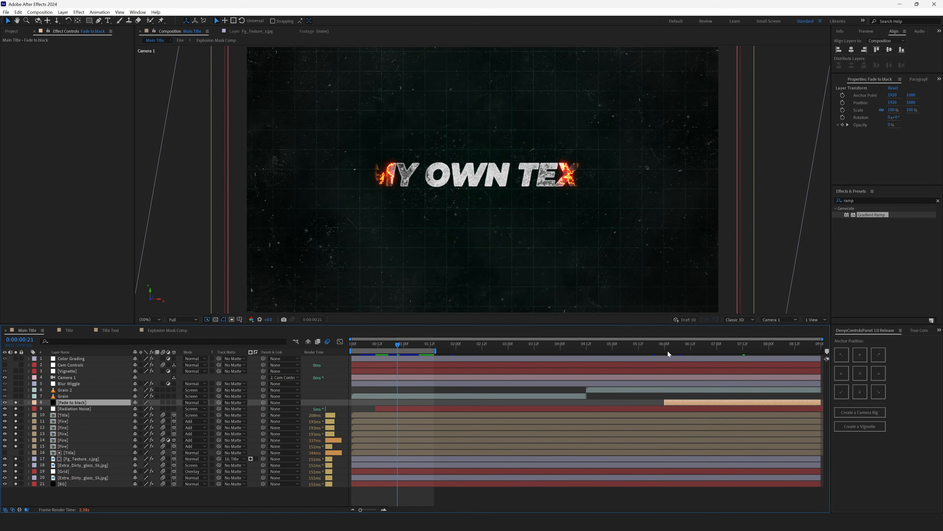
click(668, 351)
key(u)
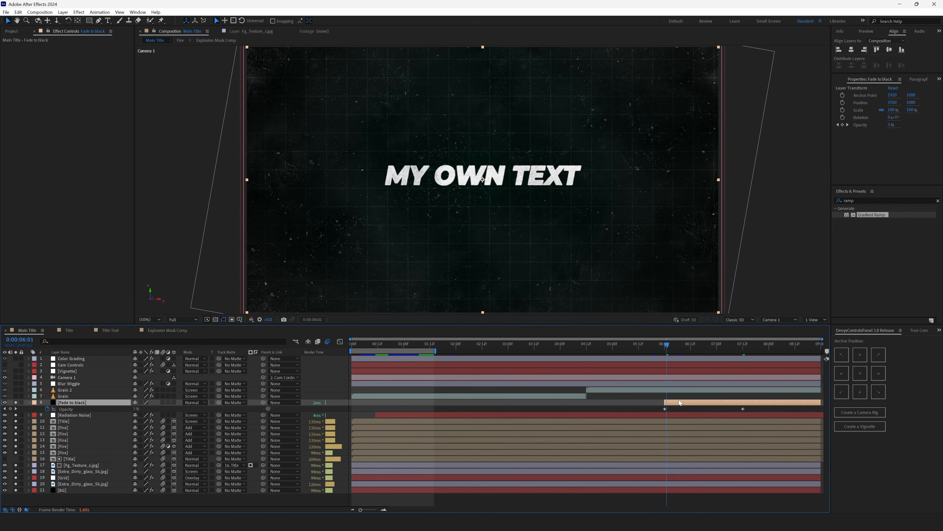
drag(671, 342, 745, 345)
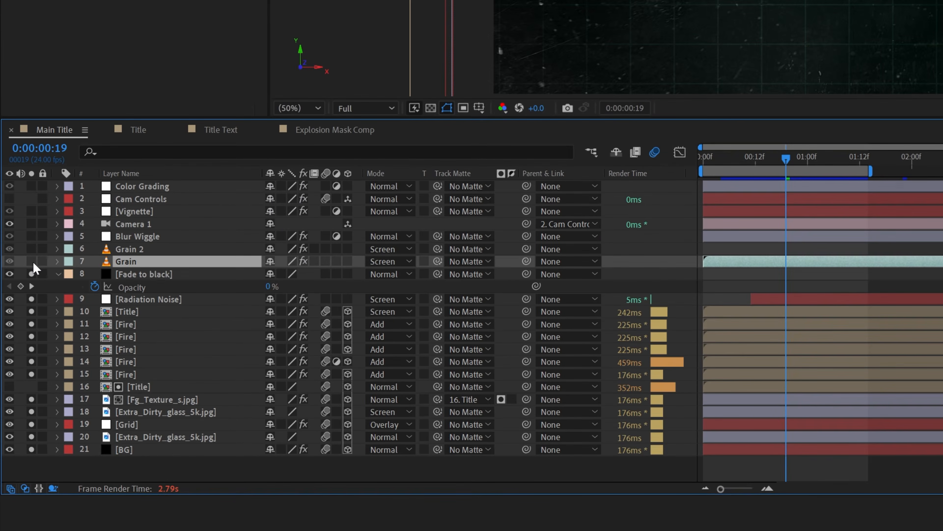
Solo the Grain and Grain 2 layers and show the effects on Grain 2
drag(34, 262, 33, 248)
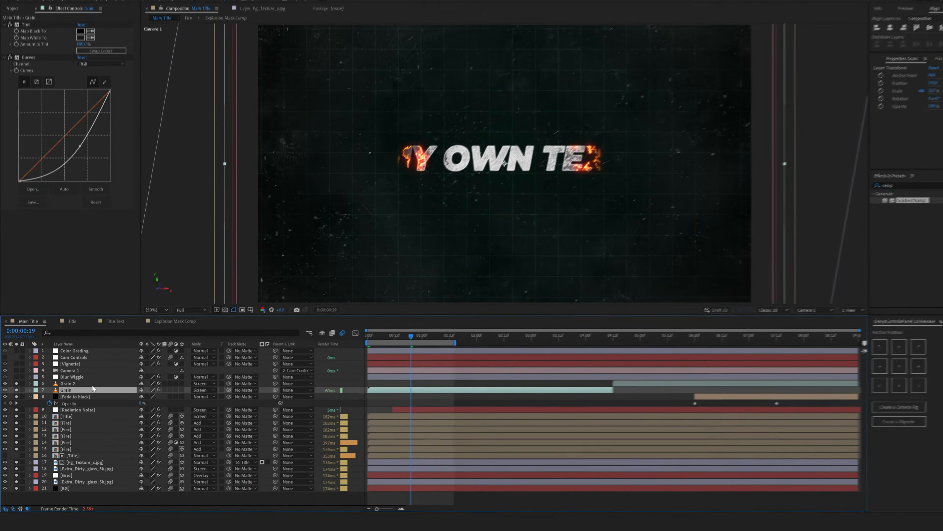
click(92, 385)
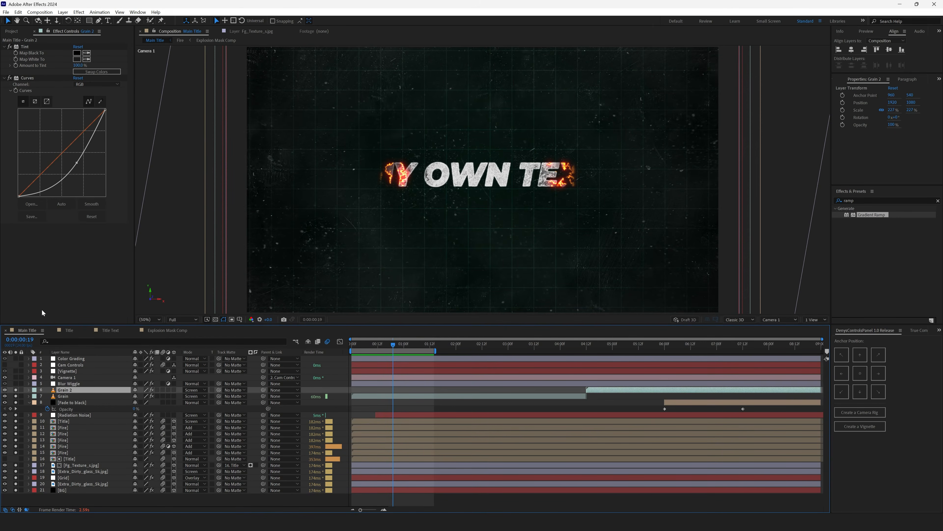
Create an adjustment layer above Grain 2 and apply the Add Grain effect to it
click(63, 12)
mouse_move(73, 21)
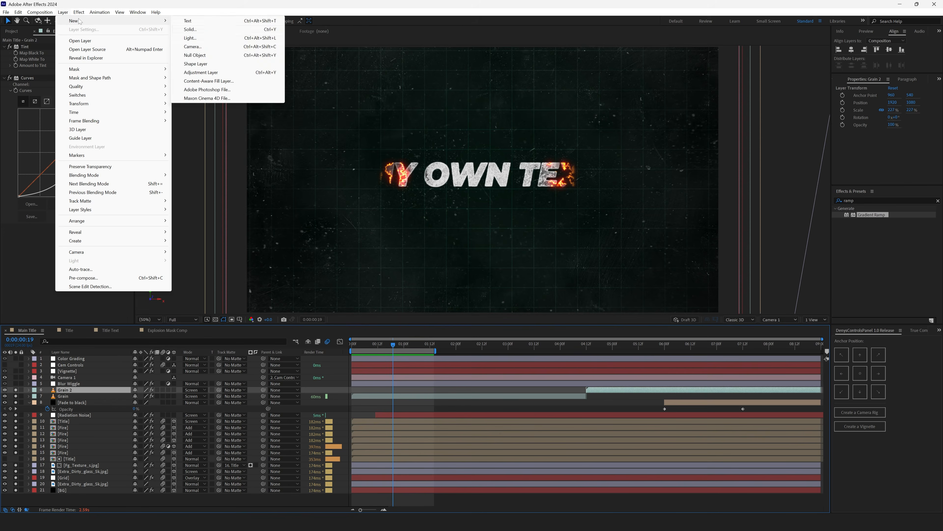
click(201, 72)
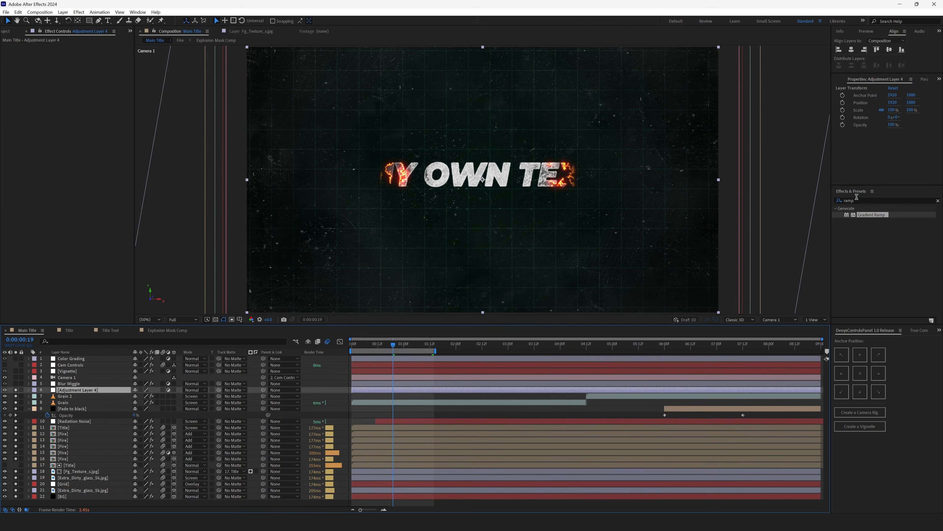
double_click(849, 200)
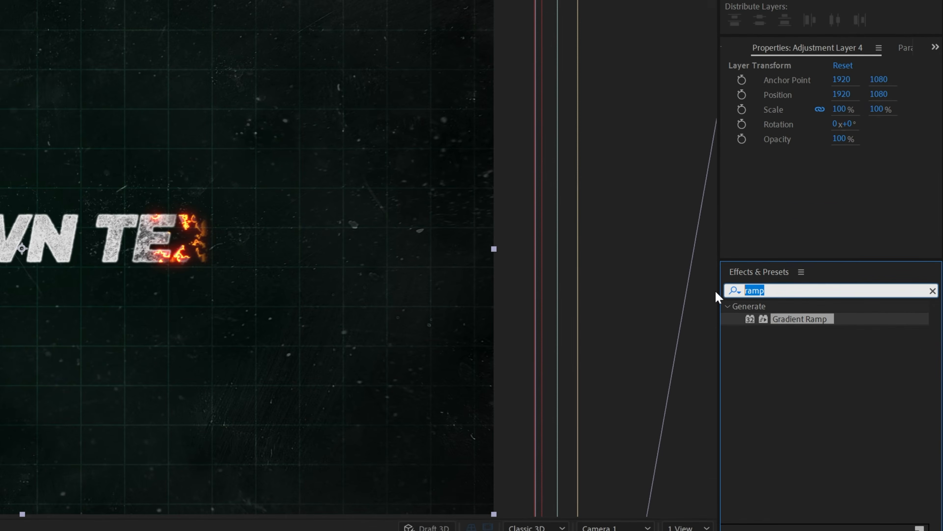
text(grain)
key(Return)
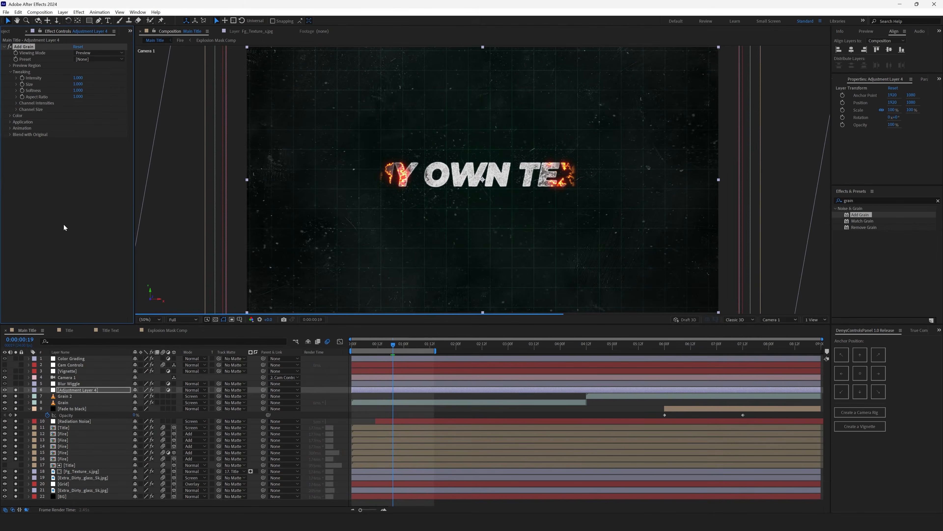
Set Add Grain's viewing mode to Final Output and choose the Eastman Color Neg 100 preset
click(98, 52)
click(99, 78)
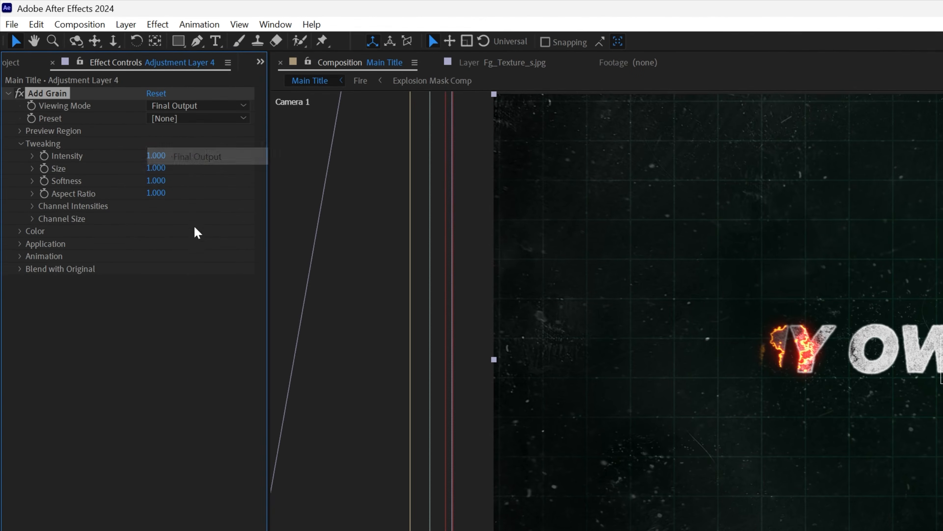
click(169, 120)
click(193, 189)
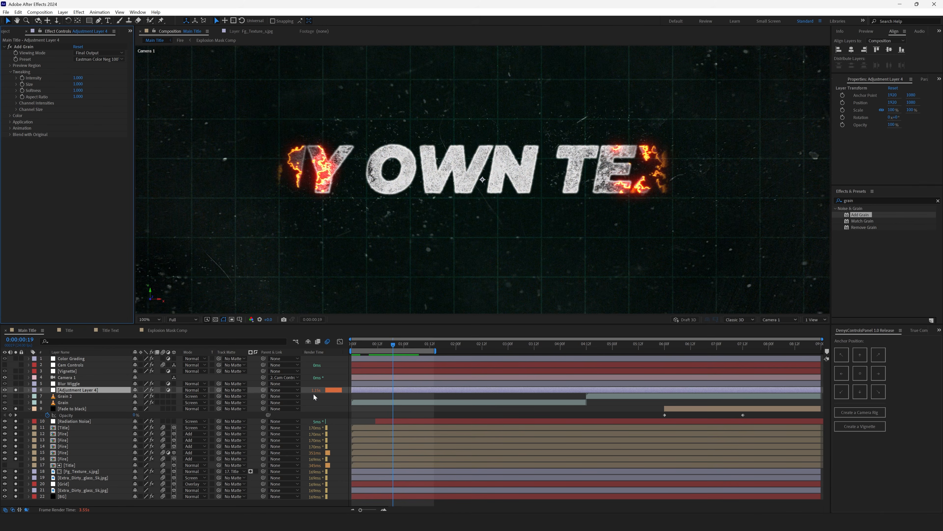
Delete the adjustment layer carrying Add Grain and select the Grain layer
key(Delete)
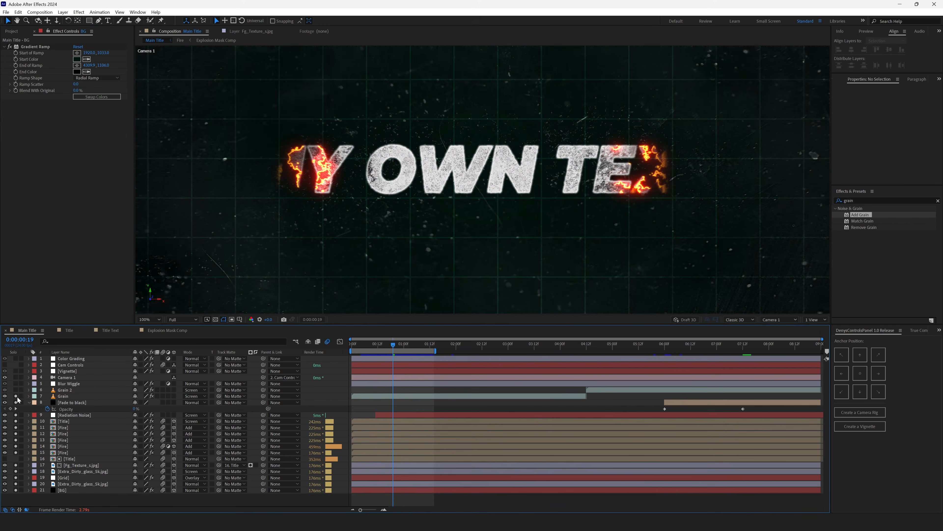
click(68, 396)
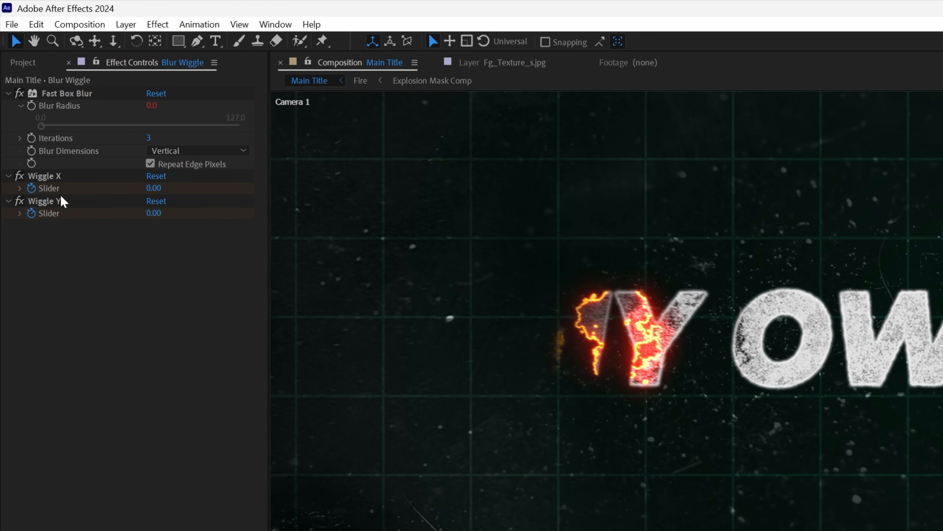
Try adding a Slider Control to the Blur Wiggle layer, then undo the addition
right_click(69, 232)
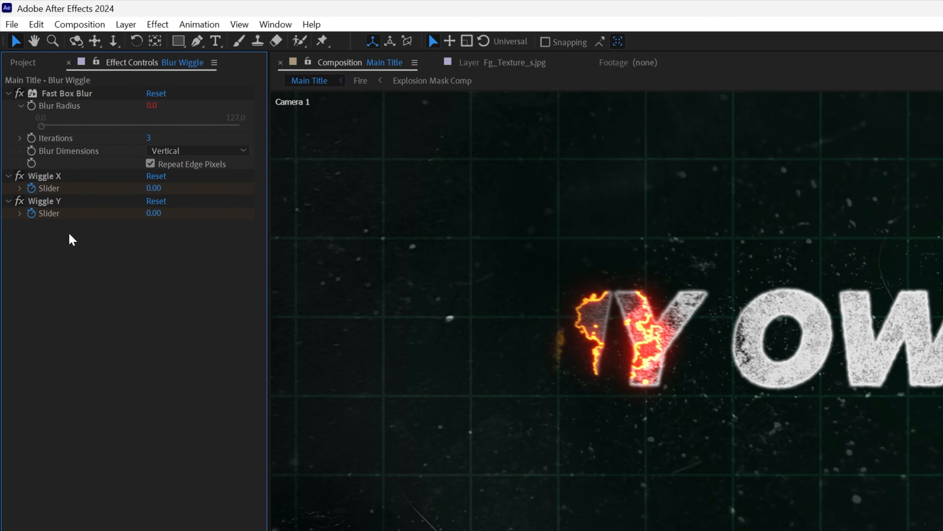
mouse_move(223, 459)
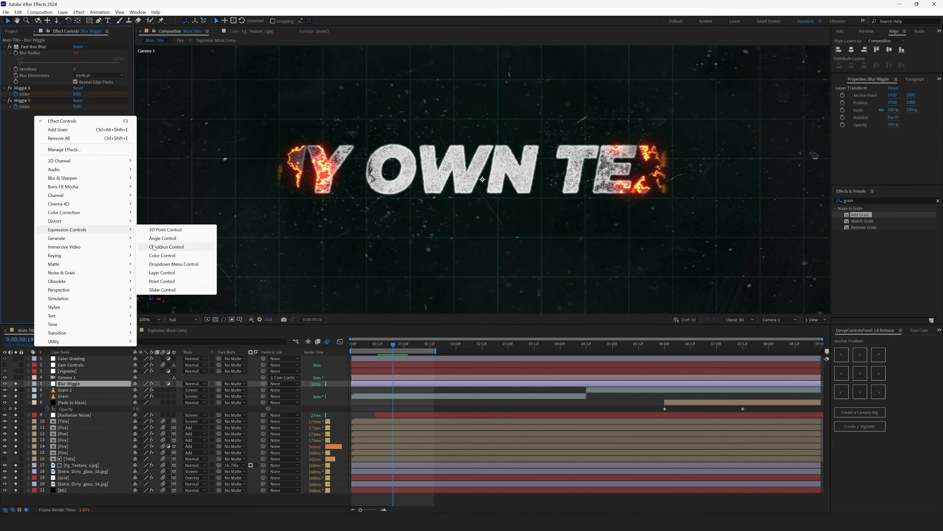
click(163, 290)
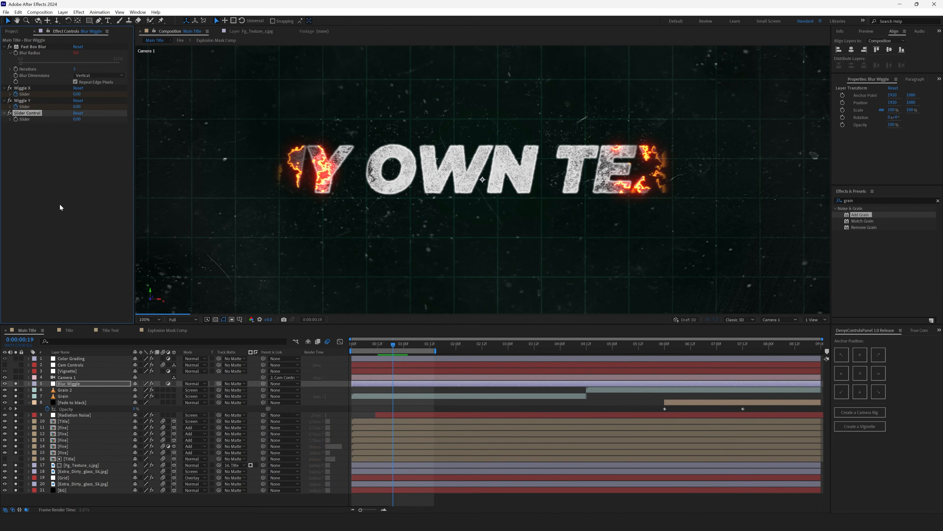
key(ctrl+z)
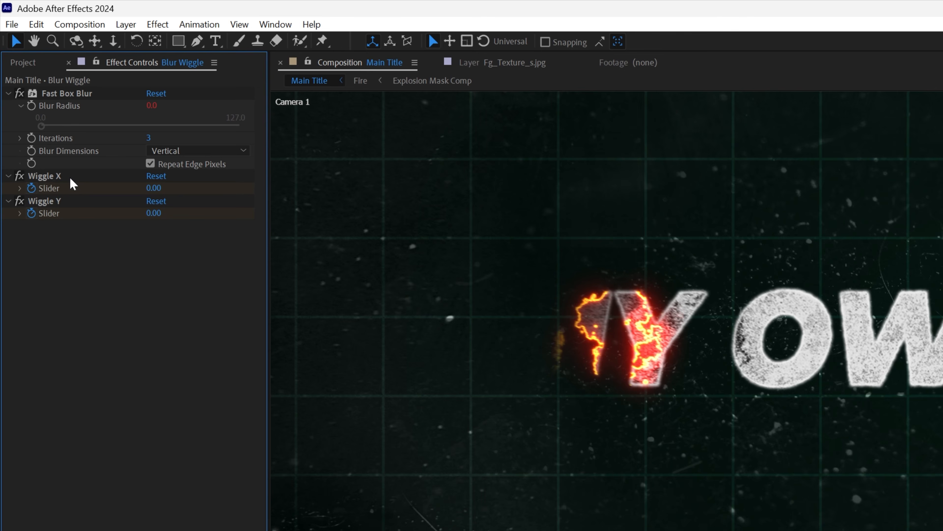
Reveal Blur Wiggle's Wiggle X and Wiggle Y keyframes and open the Blur Radius wiggle expression for examination
click(66, 202)
click(75, 271)
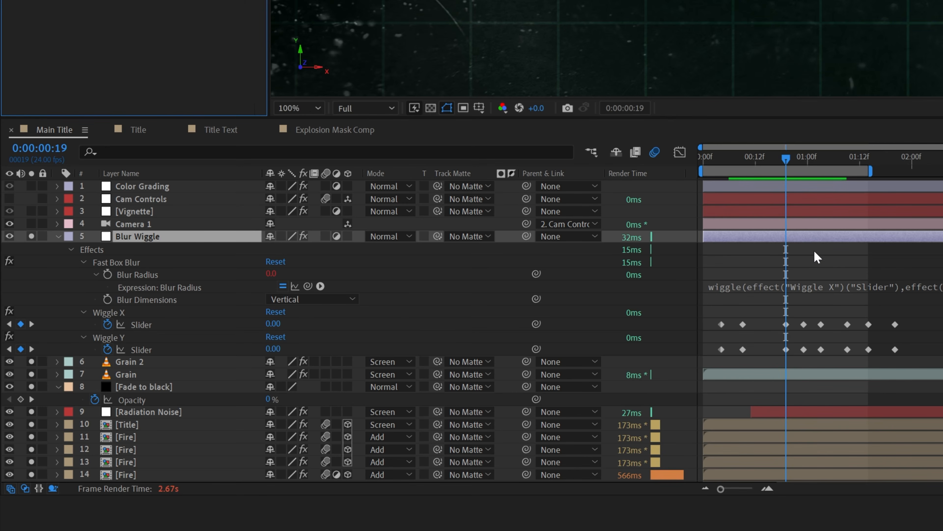
click(817, 286)
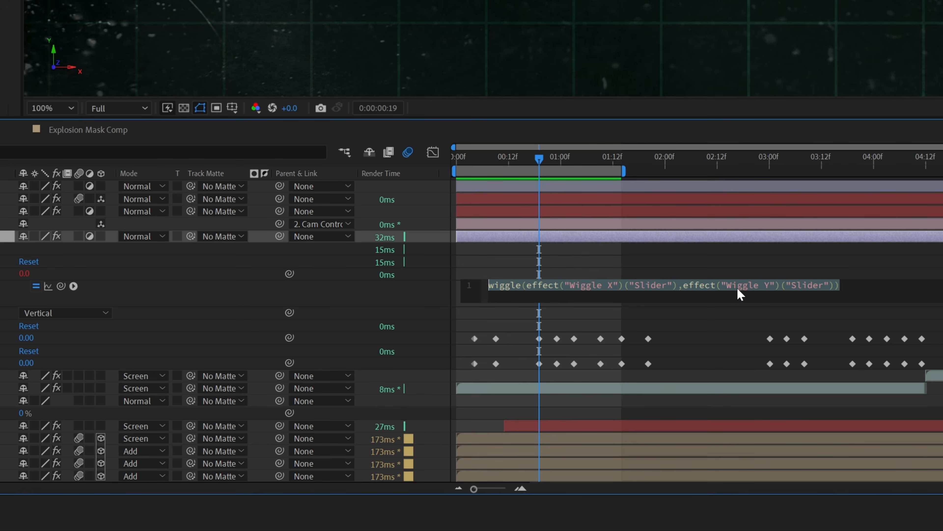
Close the Blur Radius expression, step through the Wiggle X and Wiggle Y keyframes, and preview the resulting blur flicker
click(687, 264)
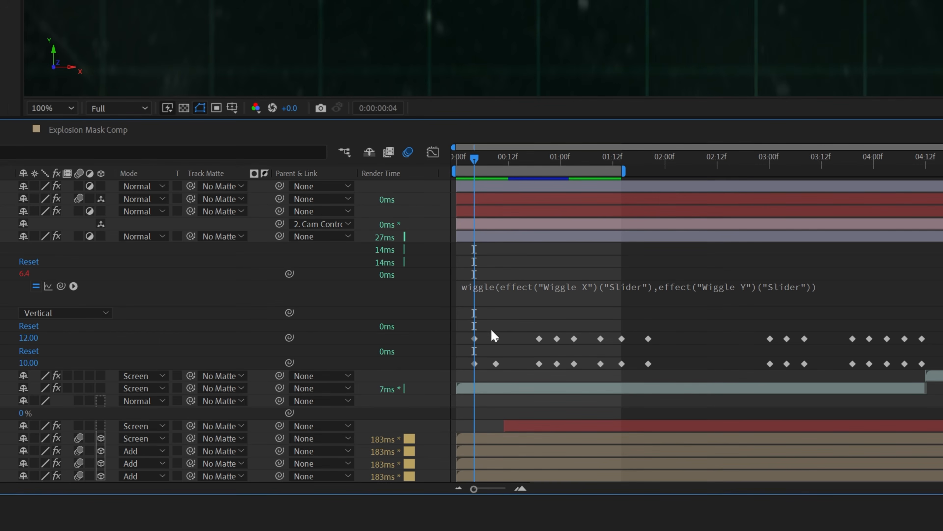
drag(491, 159, 498, 167)
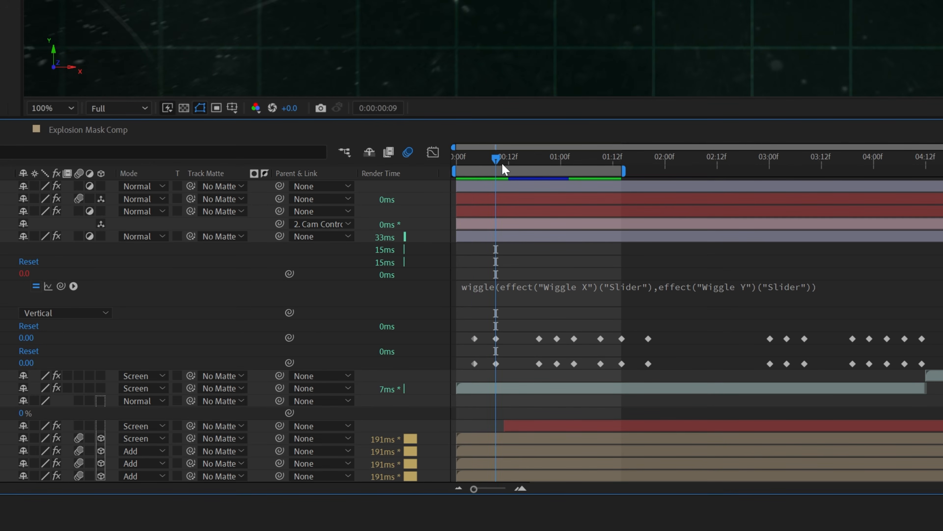
key(k)
key(k)
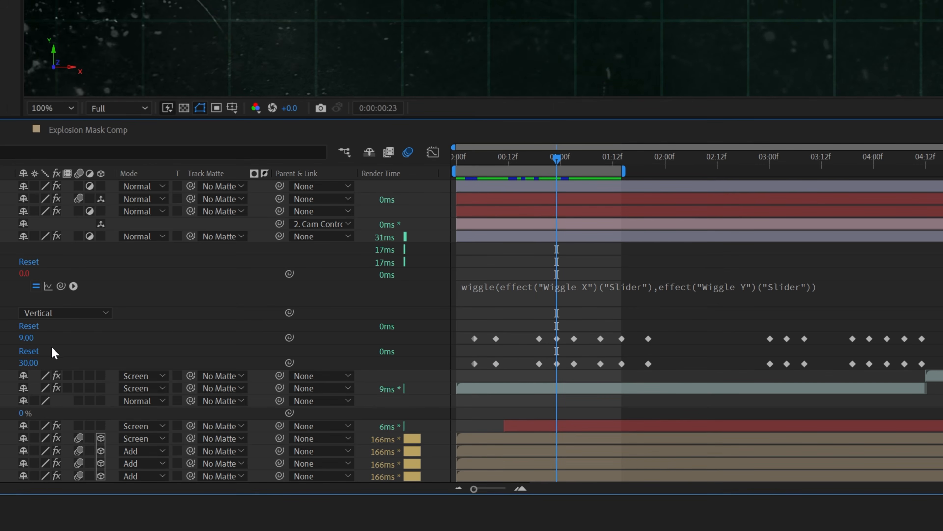
key(k)
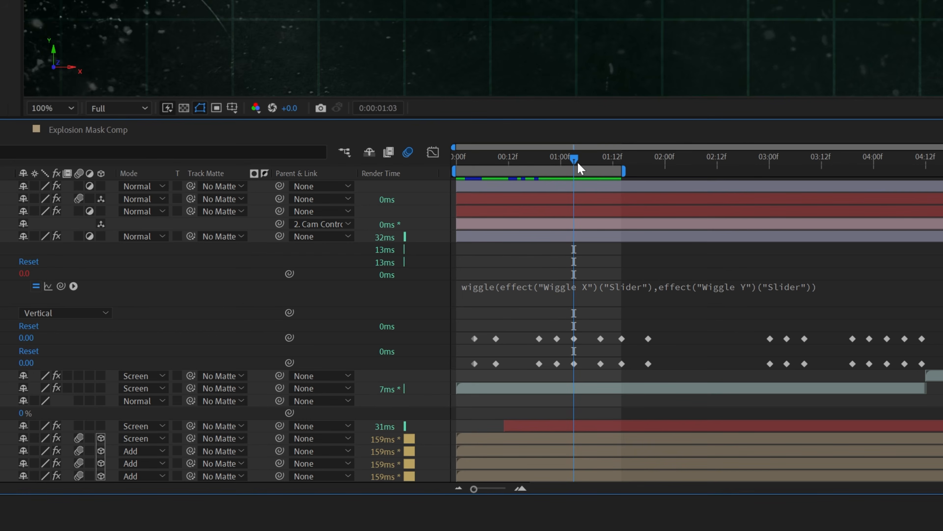
key(k)
key(k)
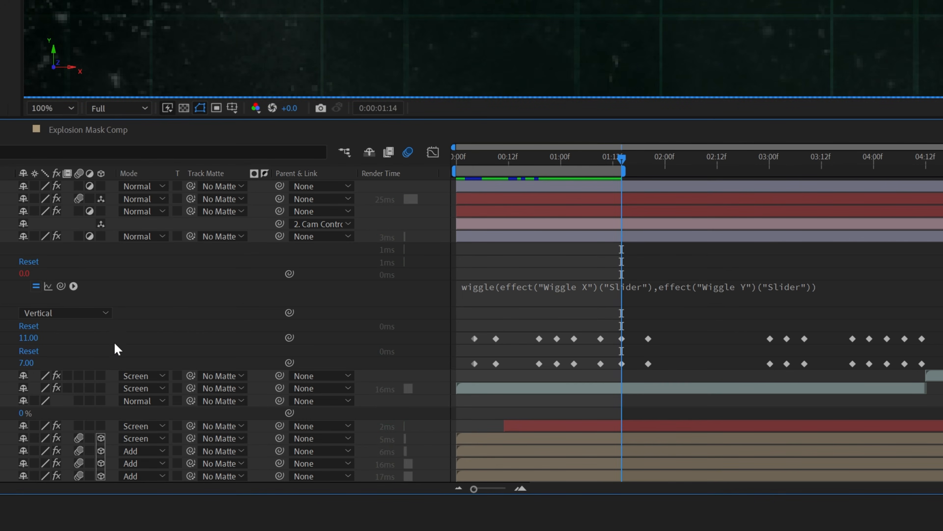
click(39, 338)
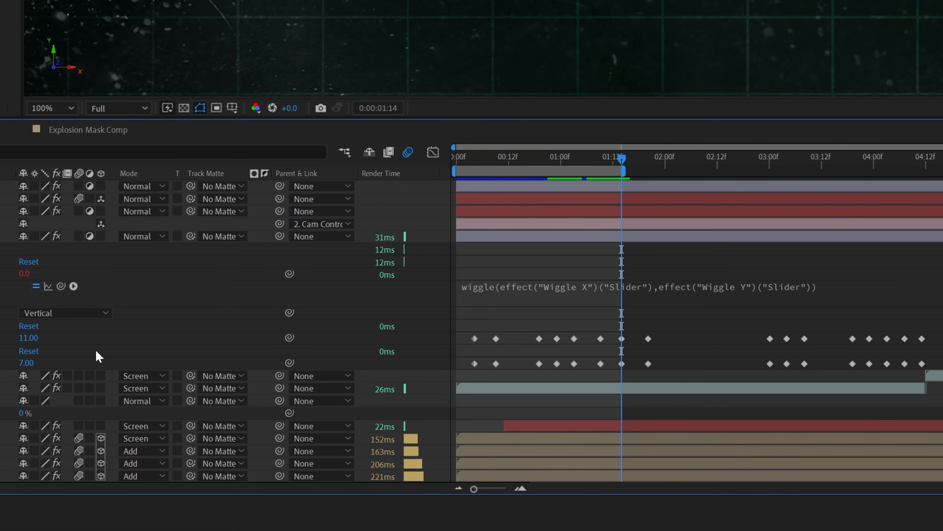
key(k)
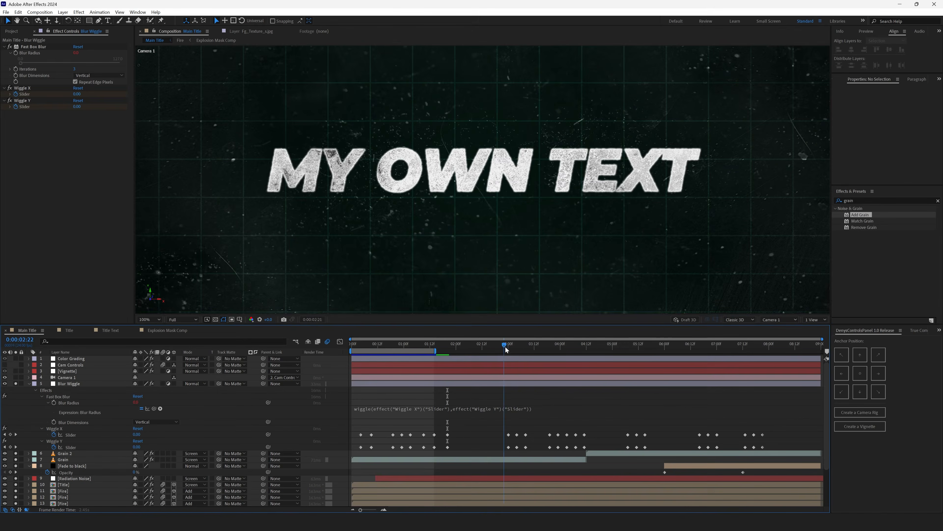
drag(506, 349, 584, 348)
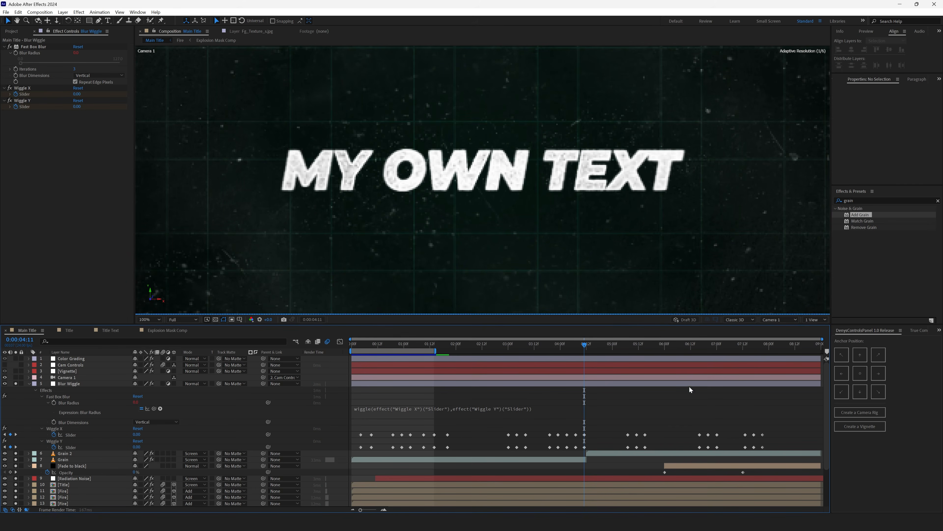
key(grave)
key(space)
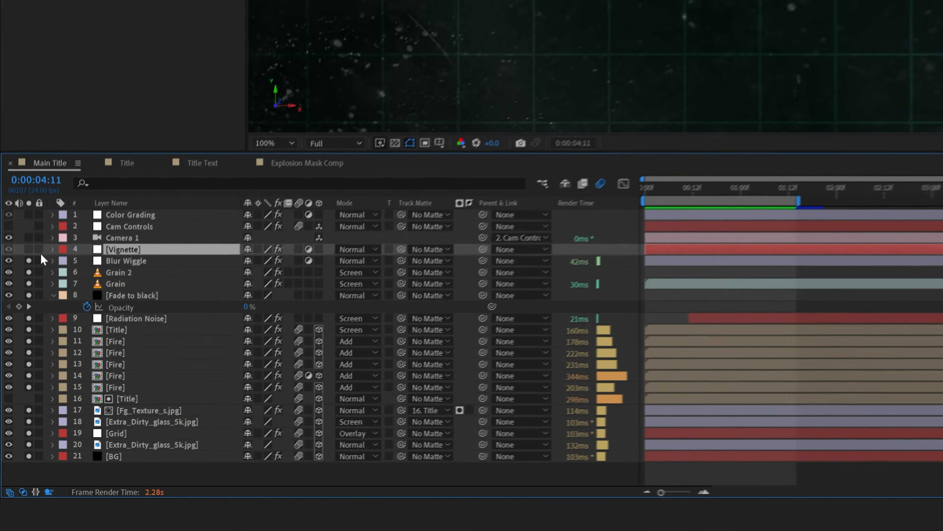
Solo the Vignette layer, toggling it off and on again to compare the darkened edges
click(32, 224)
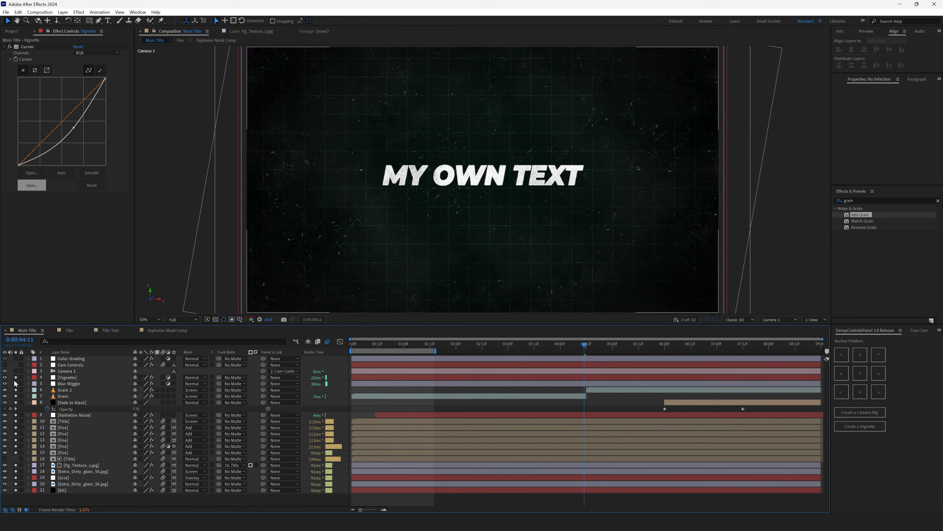
click(15, 378)
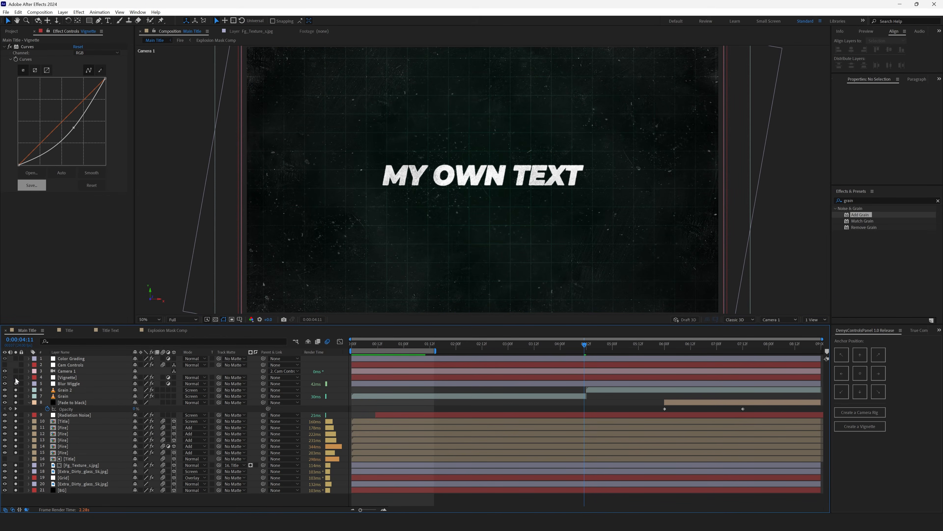
click(15, 378)
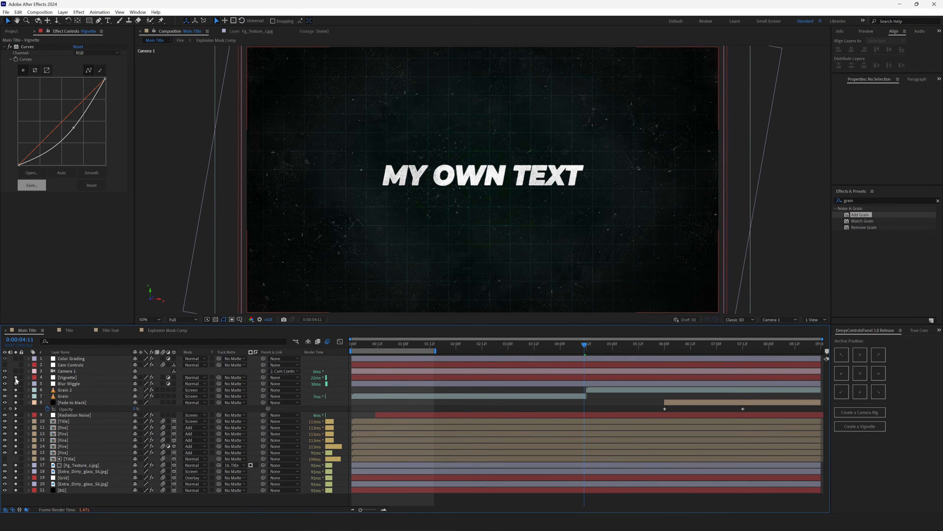
Shrink the Vignette layer's elliptical mask closer around the title and lower its Curves midpoint slightly
click(66, 377)
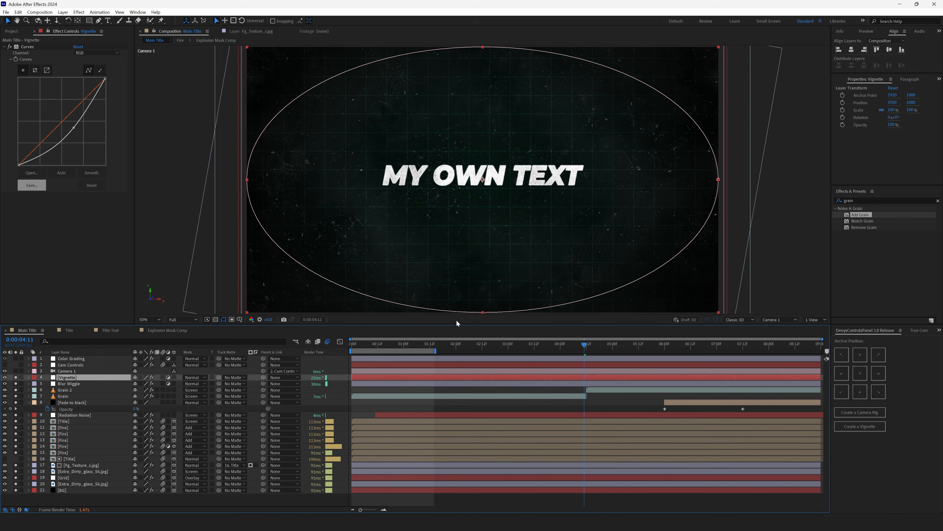
drag(482, 312, 476, 262)
drag(483, 47, 481, 105)
drag(719, 179, 617, 177)
drag(247, 180, 345, 184)
drag(352, 106, 411, 109)
drag(612, 104, 595, 99)
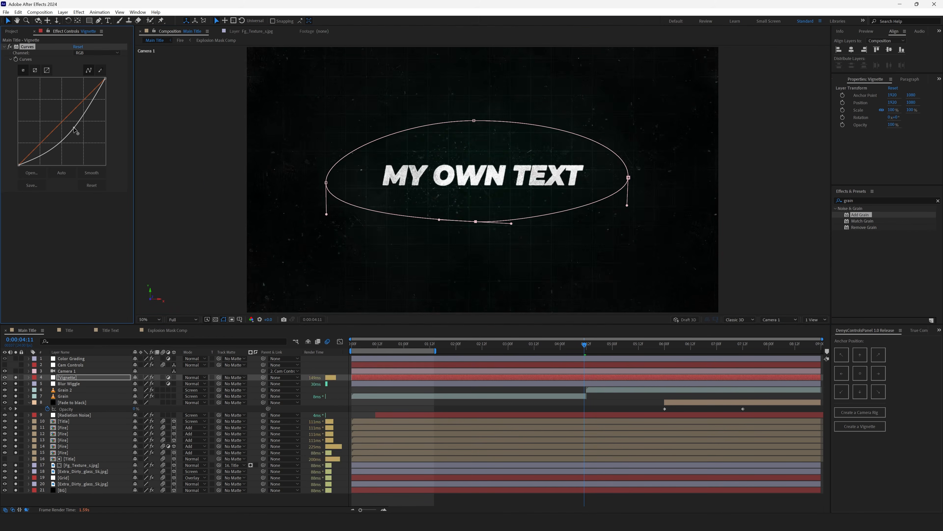
drag(74, 128, 77, 129)
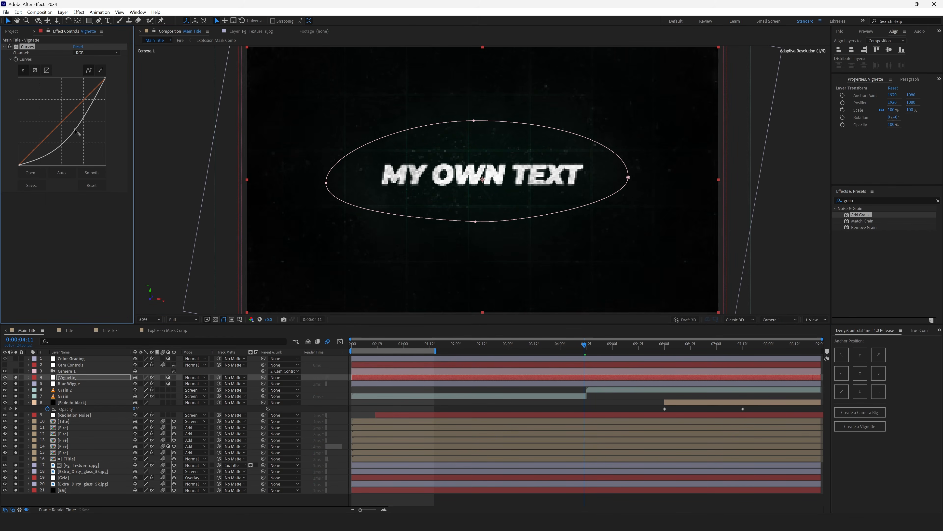
click(475, 258)
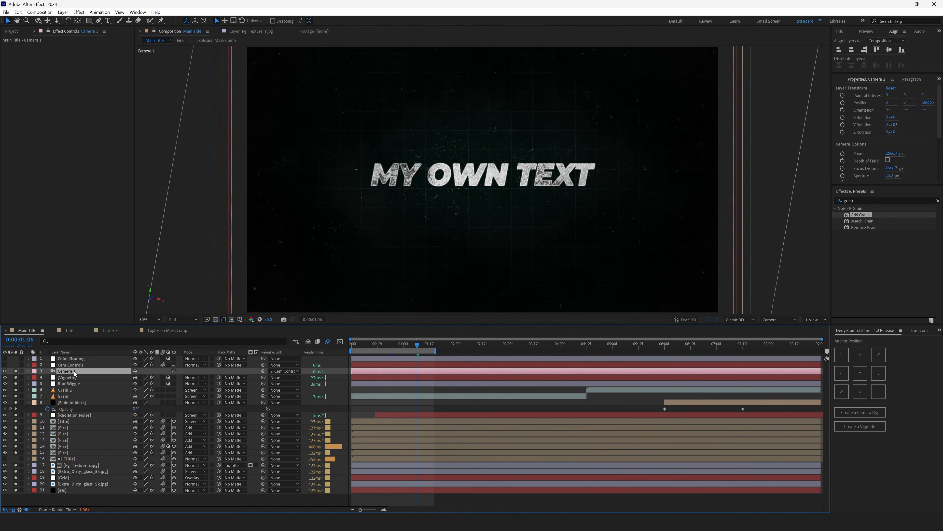
click(66, 12)
mouse_move(78, 21)
click(198, 47)
click(577, 340)
click(63, 13)
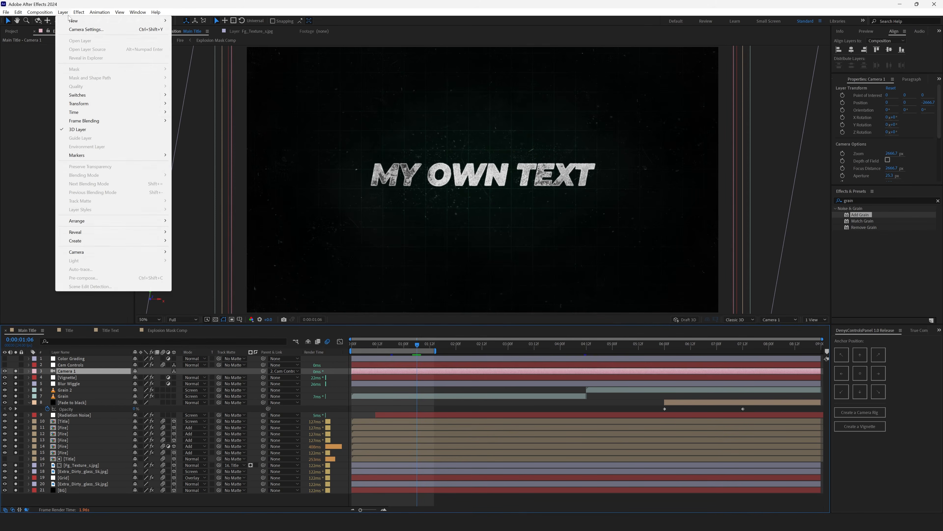
click(80, 372)
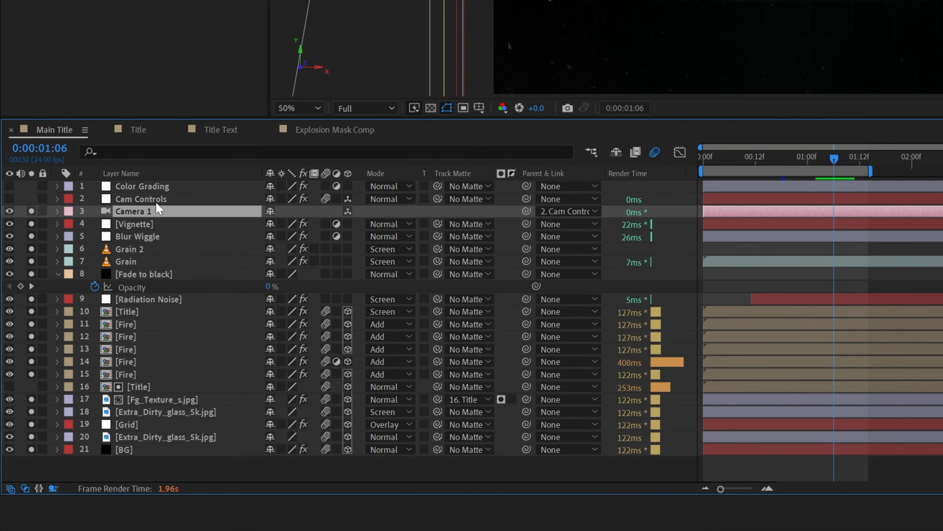
Select Camera 1 and parent it to the Cam Controls null
click(149, 213)
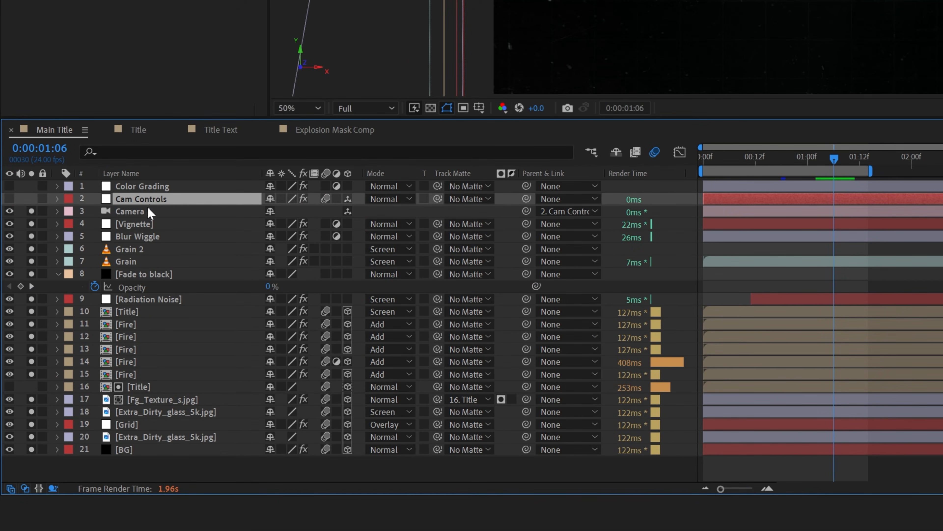
click(149, 213)
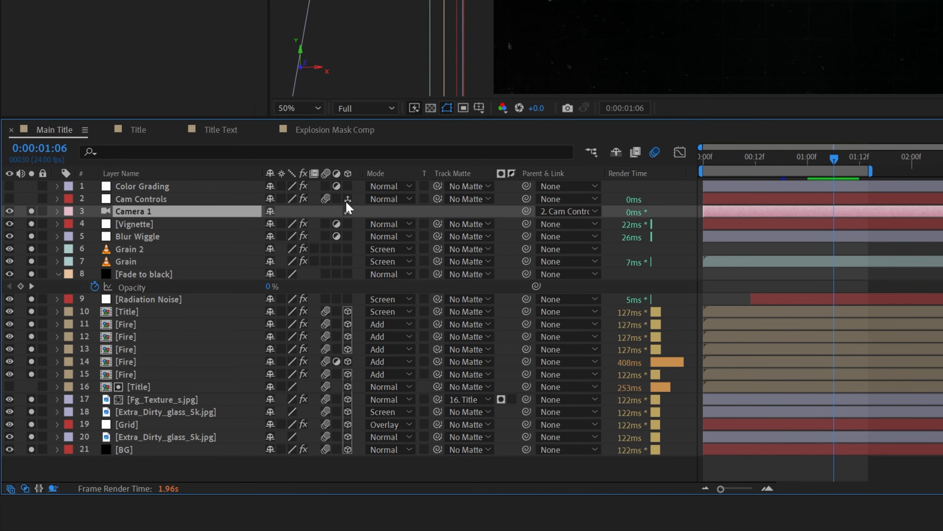
click(508, 202)
drag(528, 212, 192, 200)
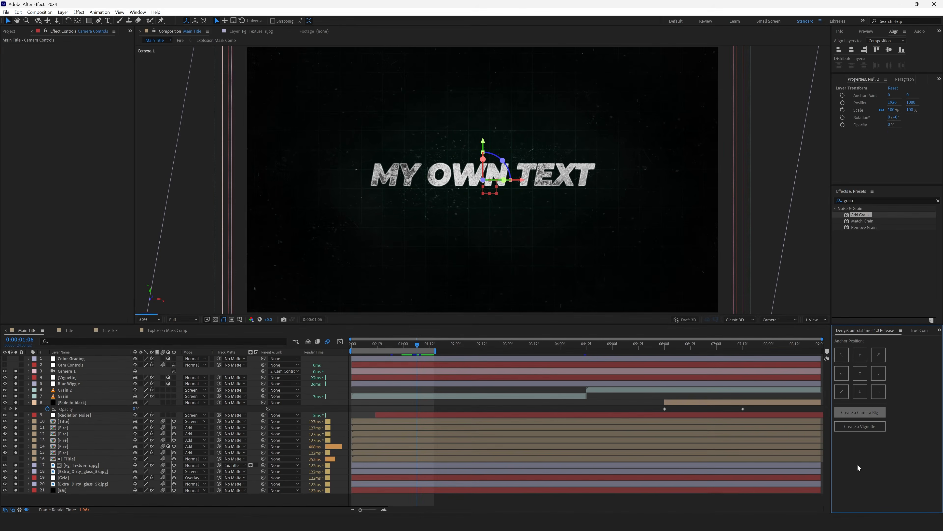
Undo the scripted camera rig and try adding a second Vignette layer with its Curves midpoint lowered
key(ctrl+z)
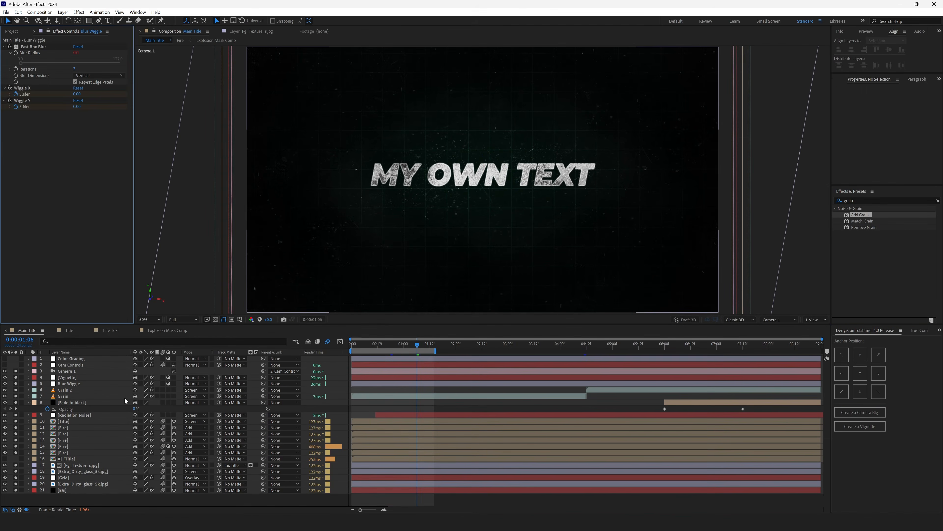
click(859, 426)
drag(62, 122, 71, 134)
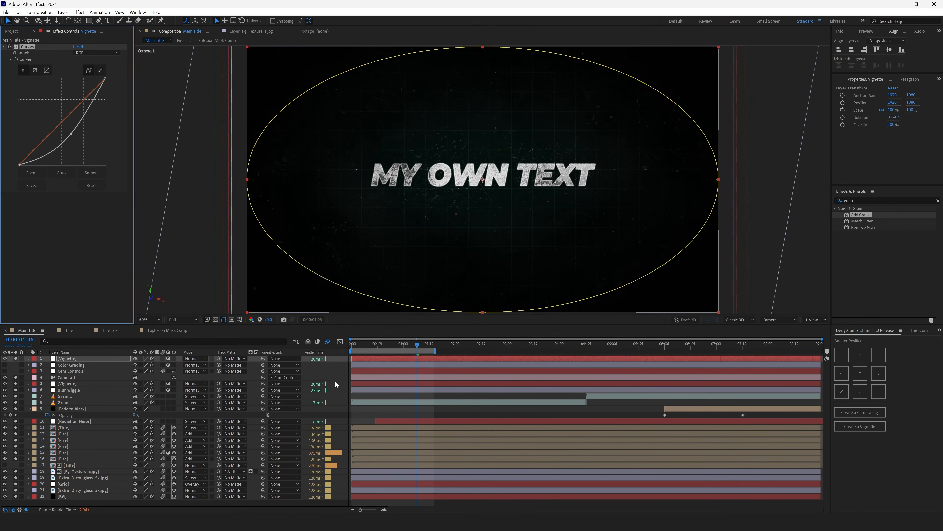
click(334, 372)
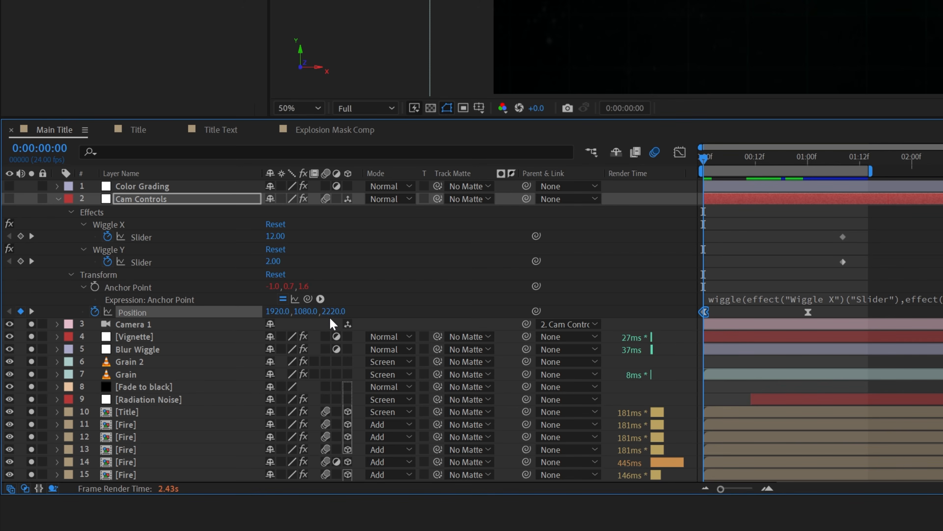
Examine Cam Controls' Position keyframes at 0 and 1 second and scrub the camera move from Custom View 1
click(808, 163)
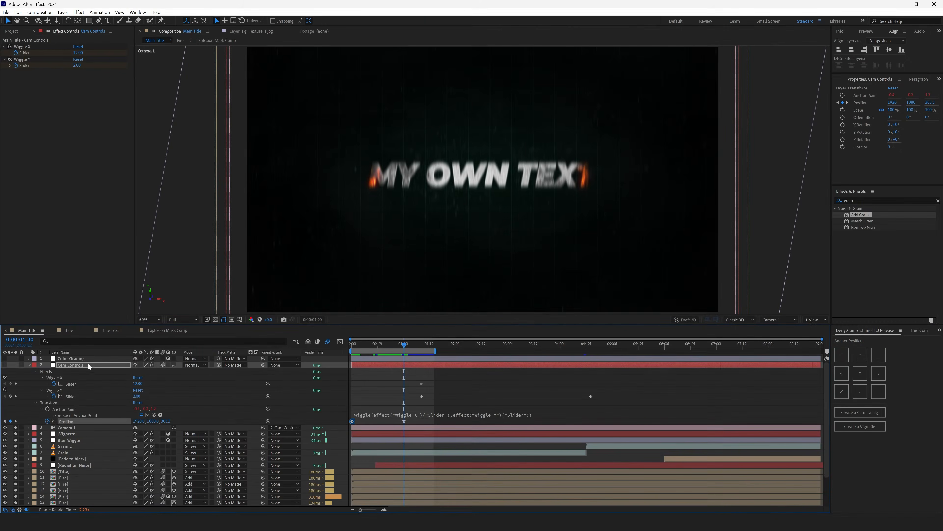
drag(404, 368, 820, 381)
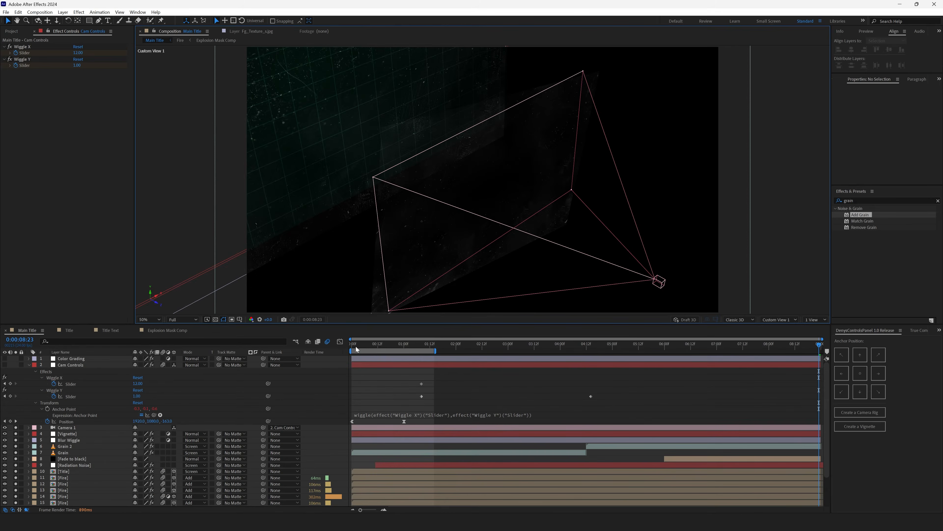
drag(355, 348, 839, 394)
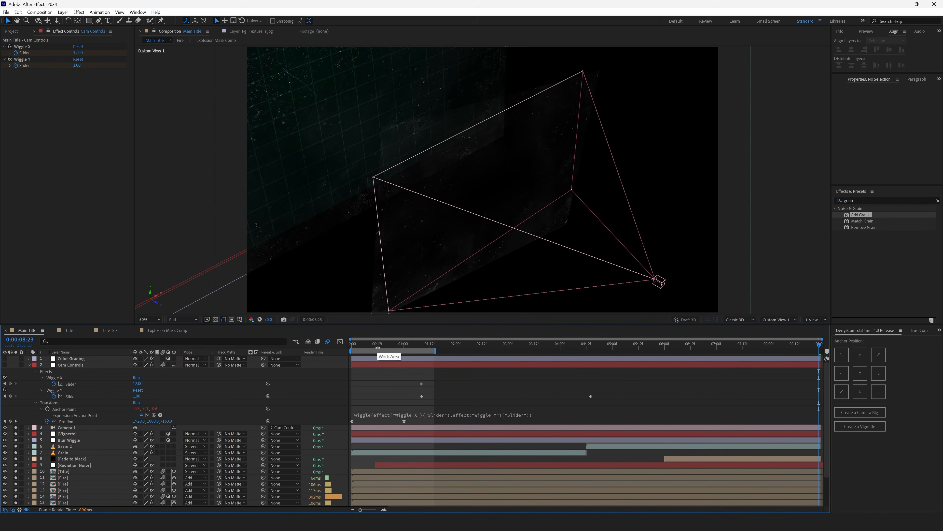
drag(378, 346, 422, 350)
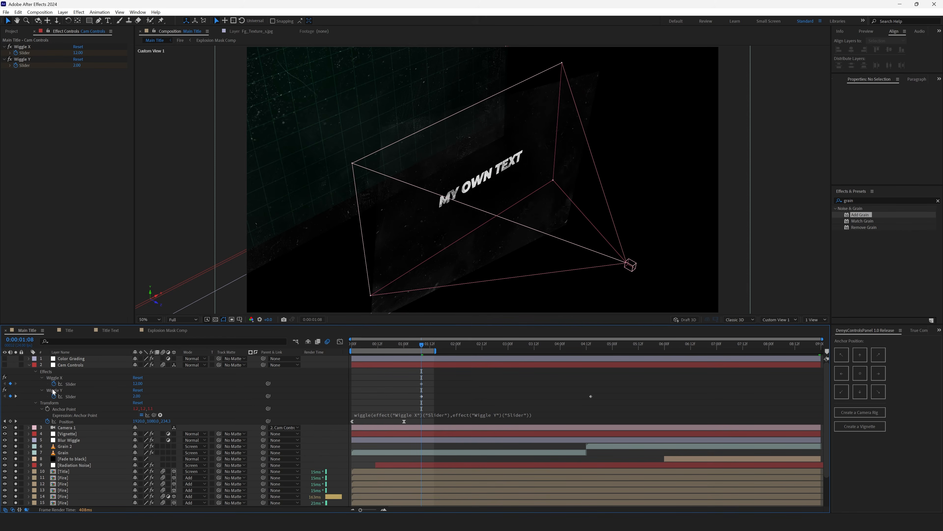
Examine Cam Controls' Wiggle X and Wiggle Y sliders and the wiggle expression on its Anchor Point
click(26, 52)
click(27, 66)
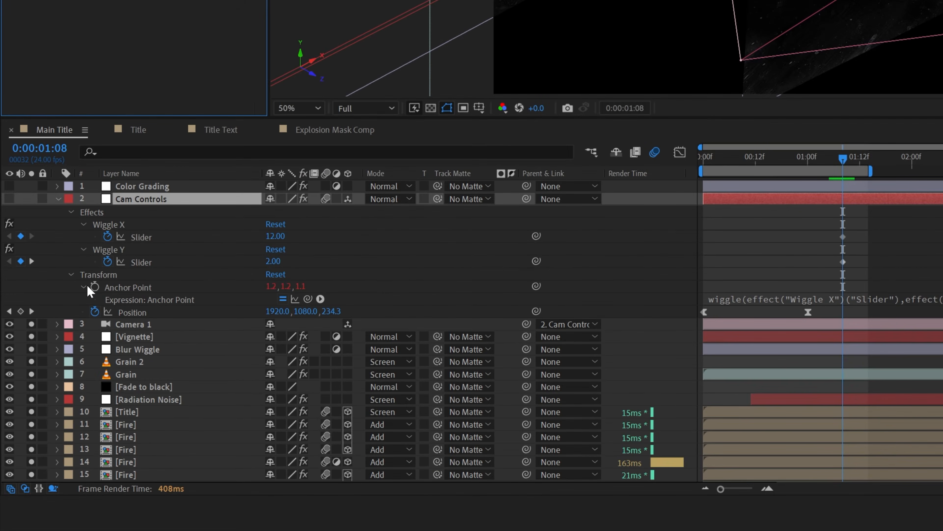
click(819, 299)
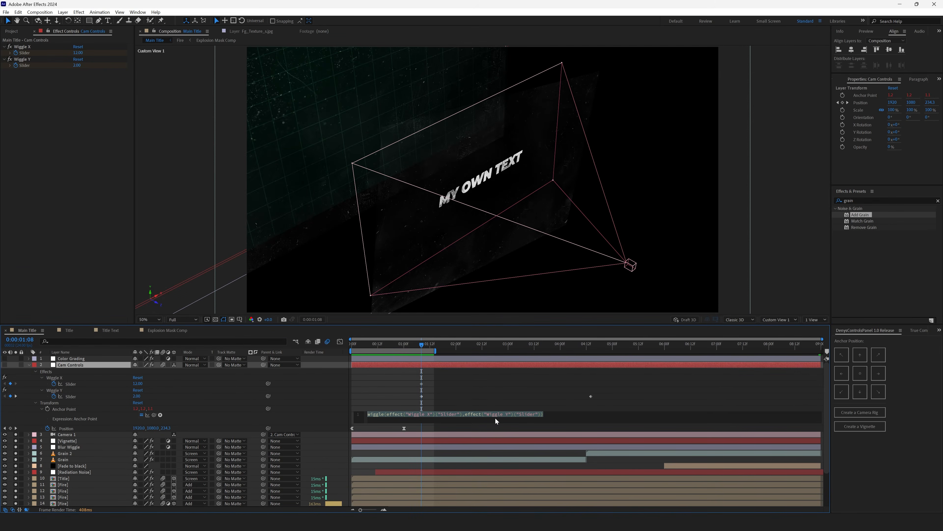
click(414, 376)
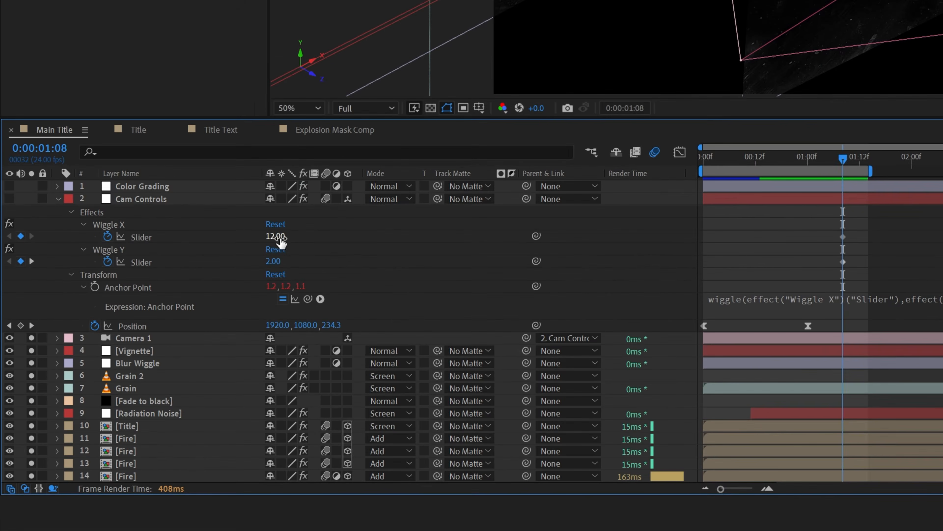
click(116, 250)
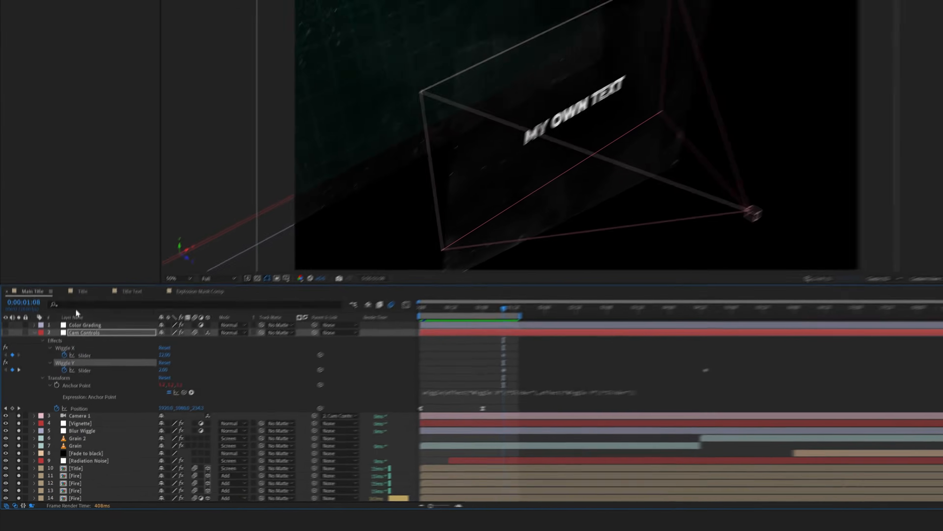
Check the Wiggle Y keyframes at 0:00:04:14 and 0:00:01:08 and preview the camera shake between them
drag(626, 314, 705, 321)
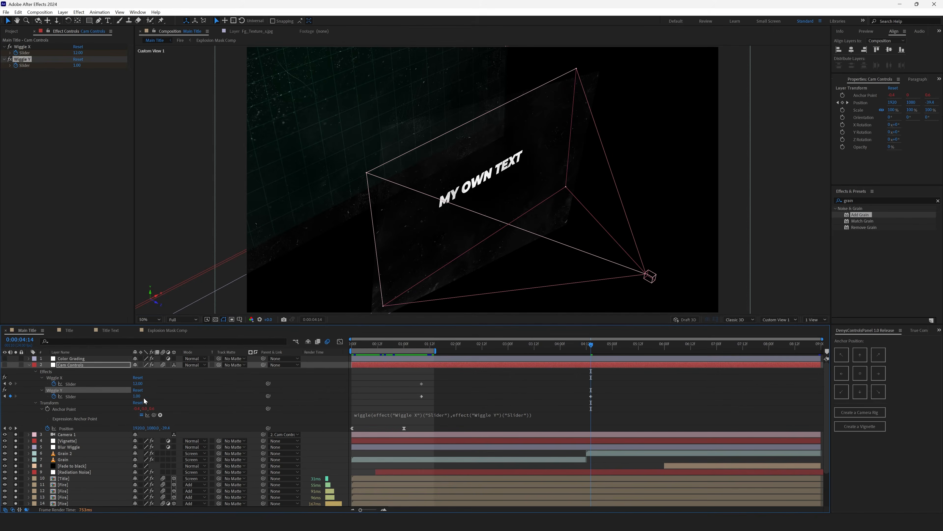
click(484, 395)
key(space)
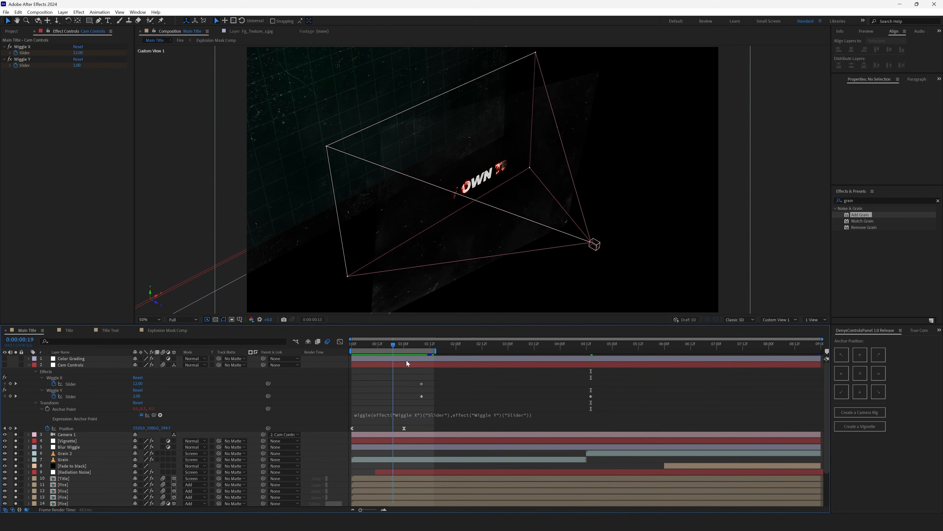
drag(404, 368, 421, 396)
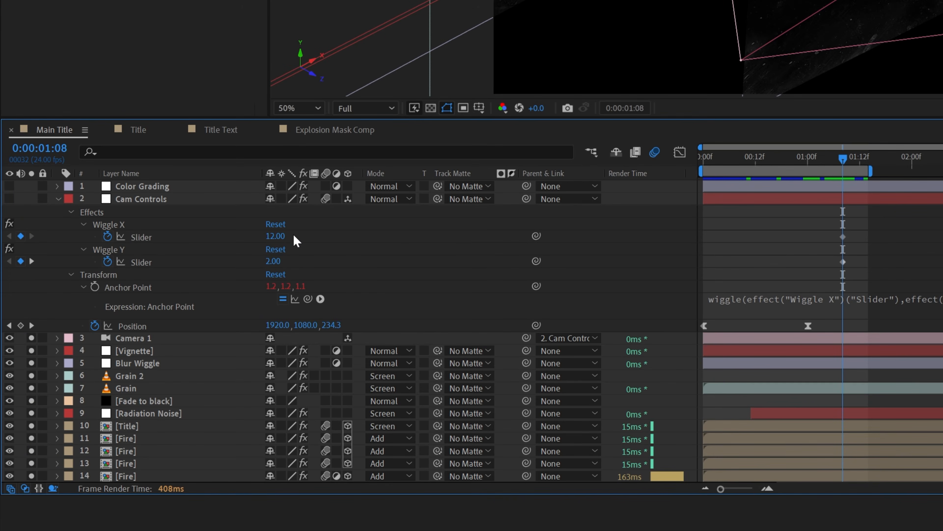
Check the Start Color and End Color of the BG layer's Gradient Ramp at the frame where the title burns
key(k)
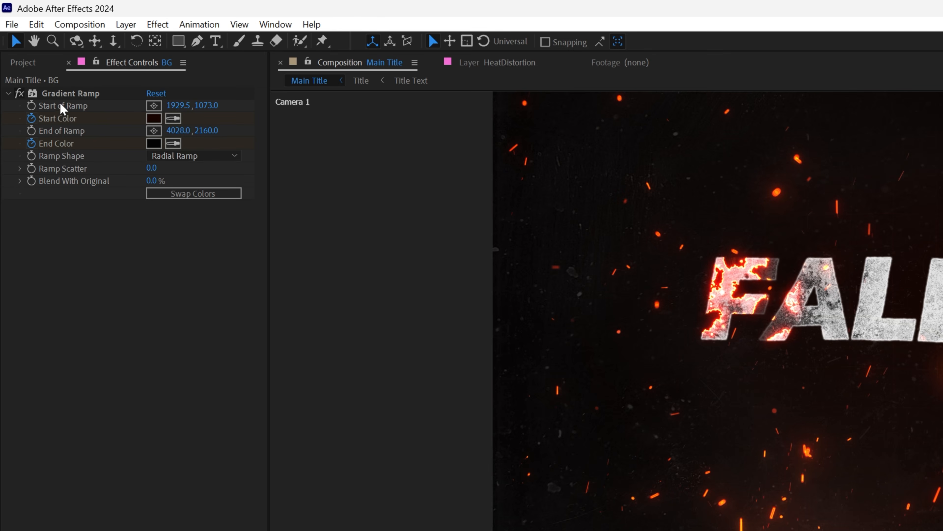
click(153, 118)
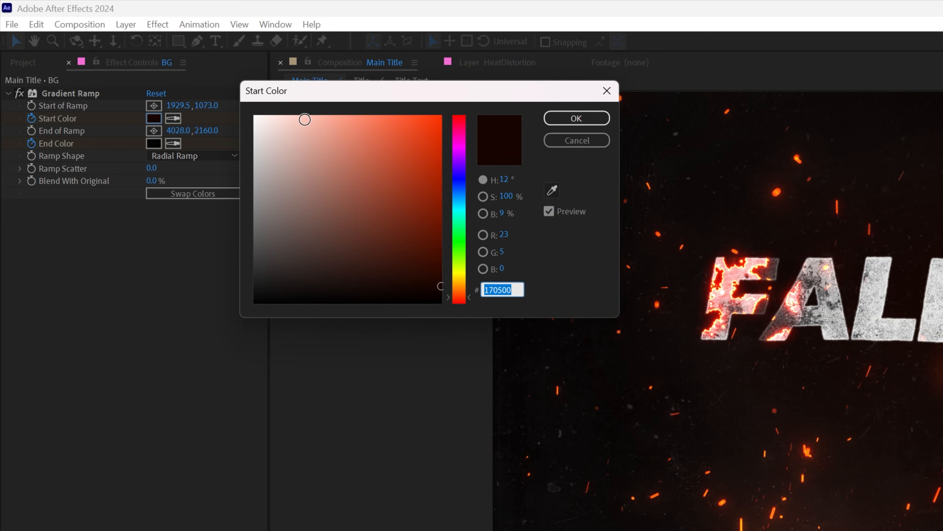
click(576, 118)
click(153, 143)
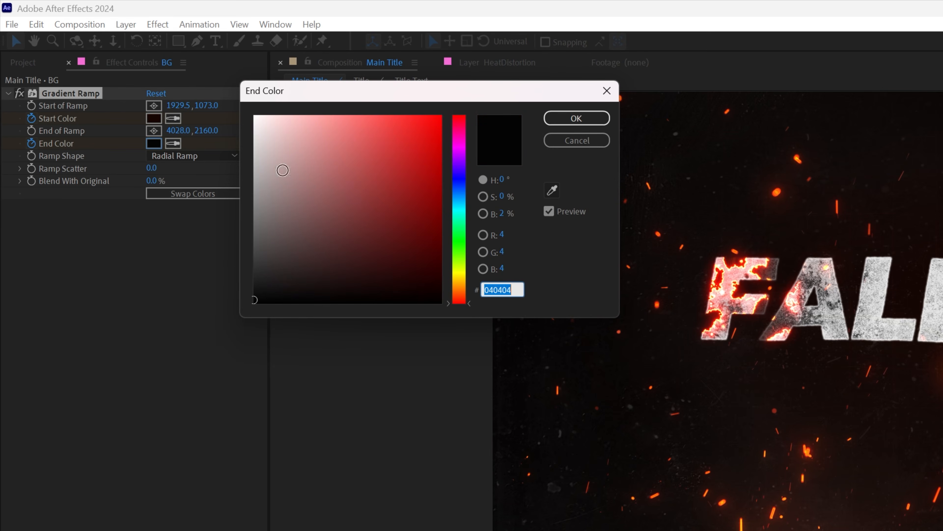
click(563, 125)
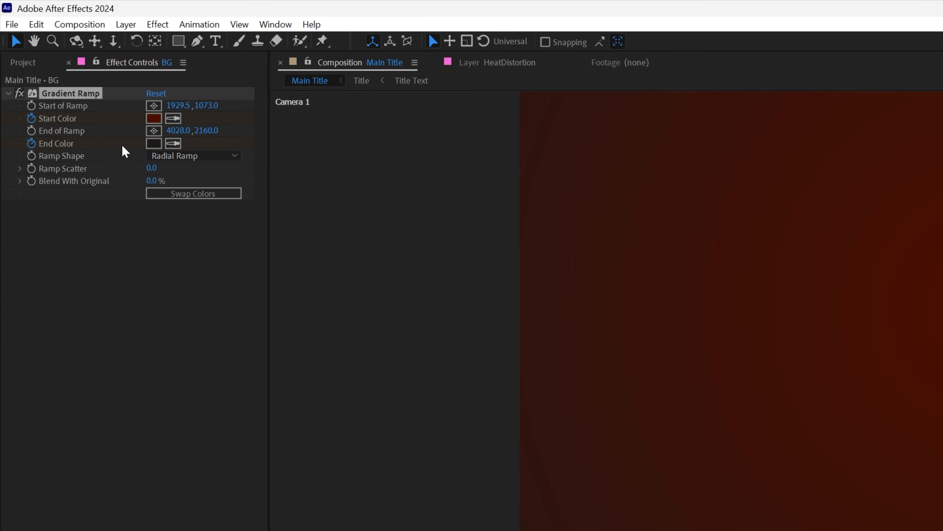
Check both Gradient Ramp colours near the start of the animation, scrub forward past their keyframes and check the End Color again
click(153, 118)
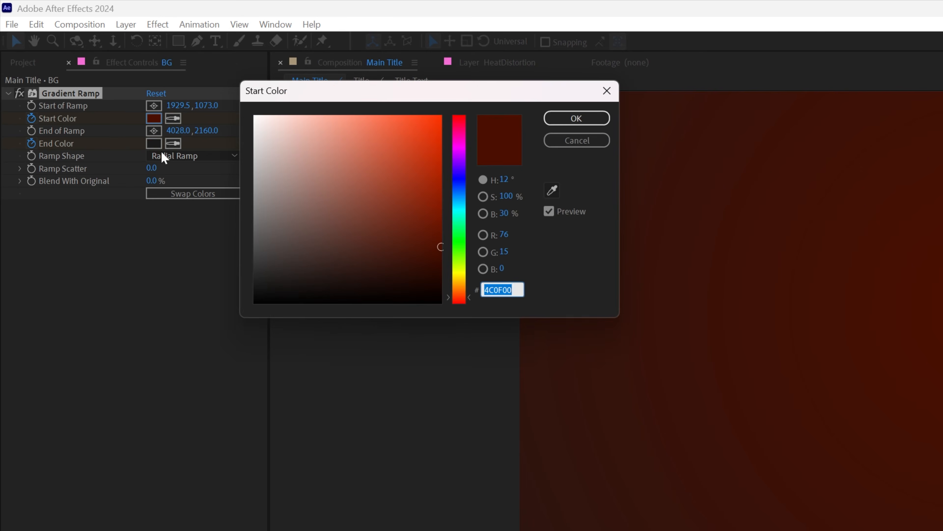
click(576, 118)
click(159, 143)
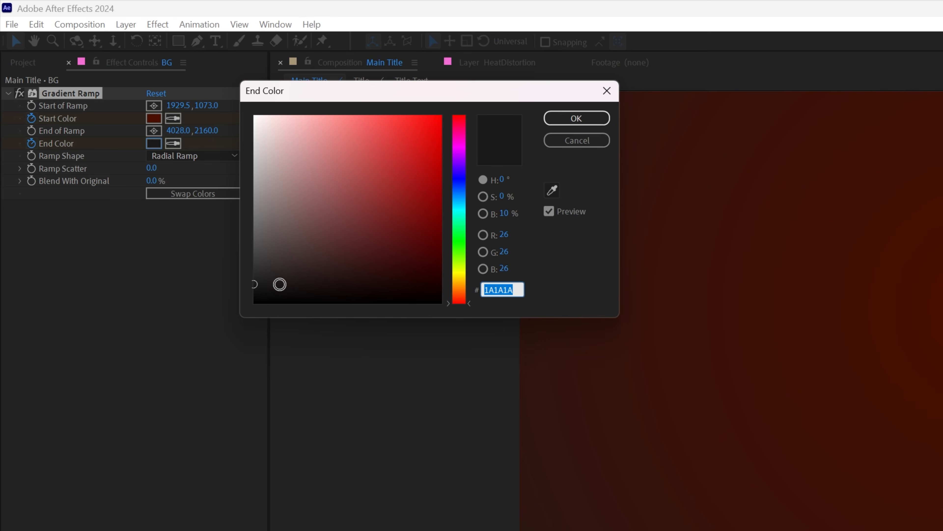
click(576, 118)
drag(364, 330, 431, 330)
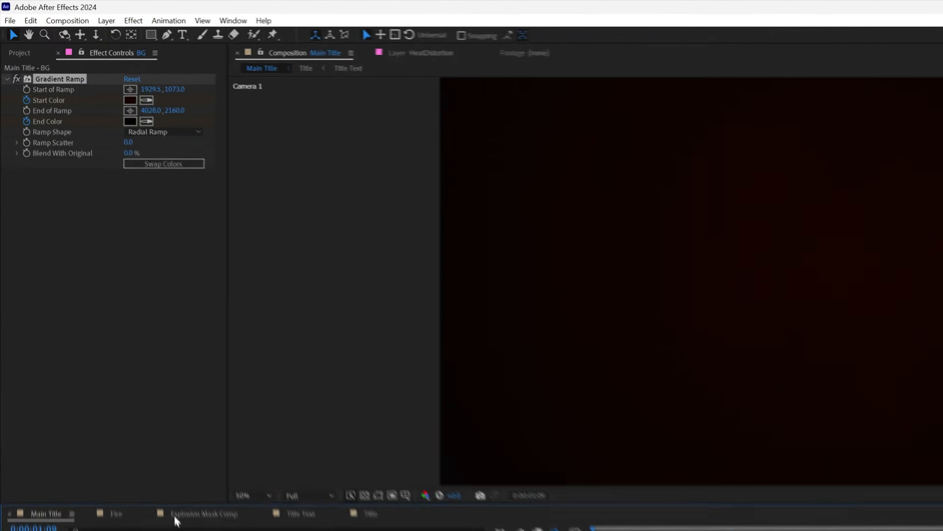
click(128, 98)
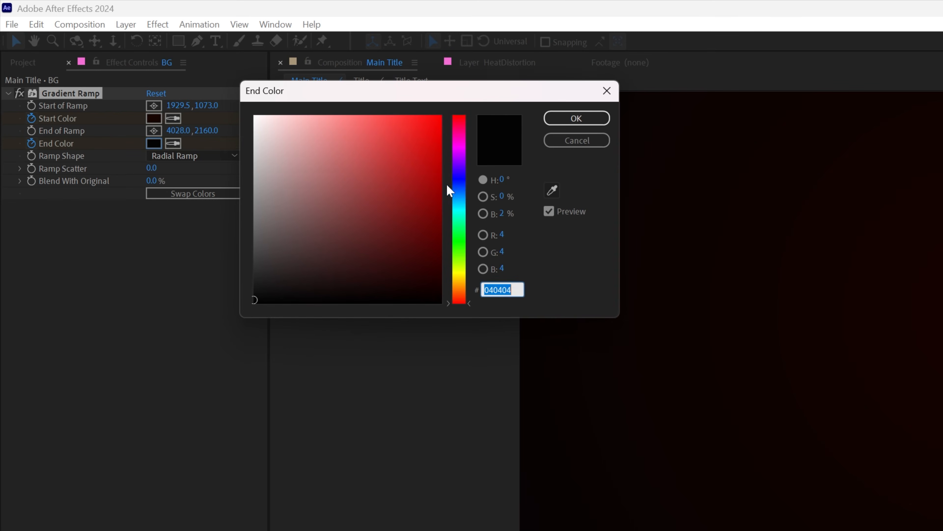
click(576, 118)
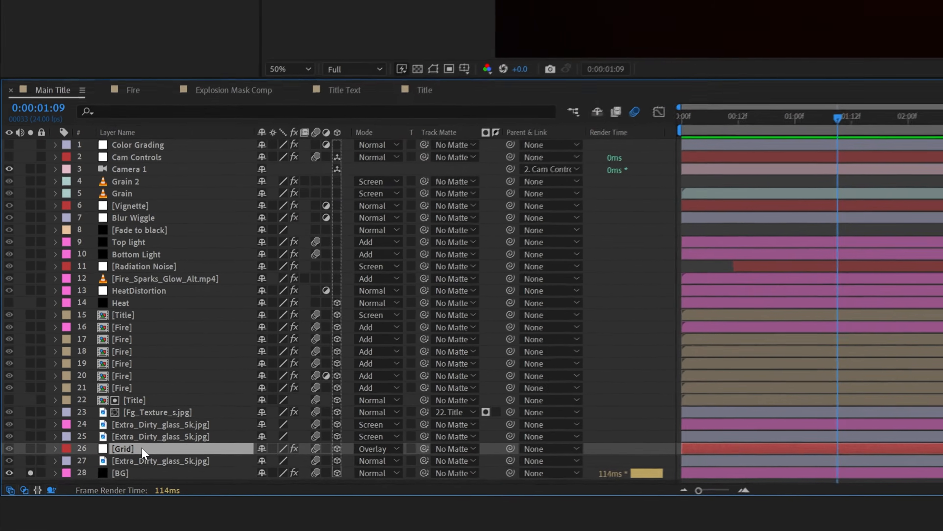
Examine the Grid layer over the soloed BG at 0:00:00:04 and scrub forward to 0:00:02:23
scroll(156, 445, down, 1)
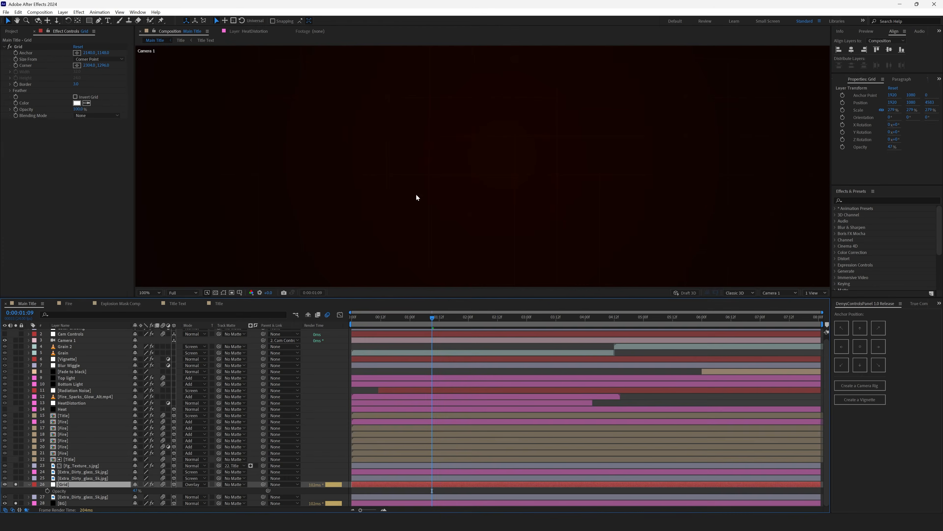
click(362, 317)
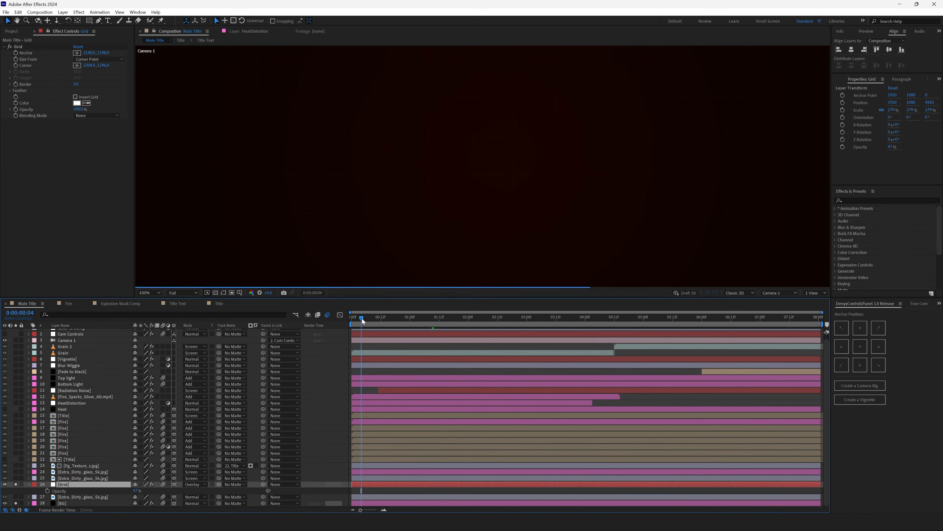
scroll(403, 166, down, 2)
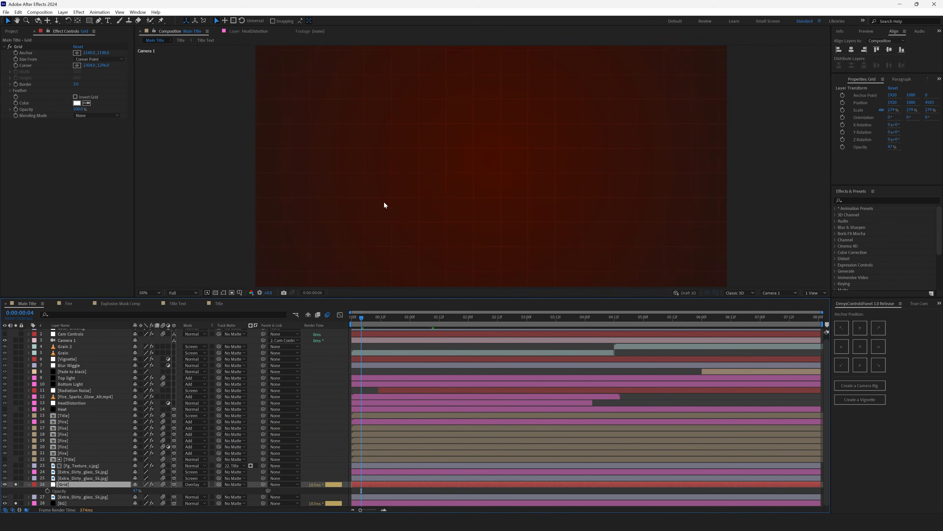
drag(393, 315, 524, 323)
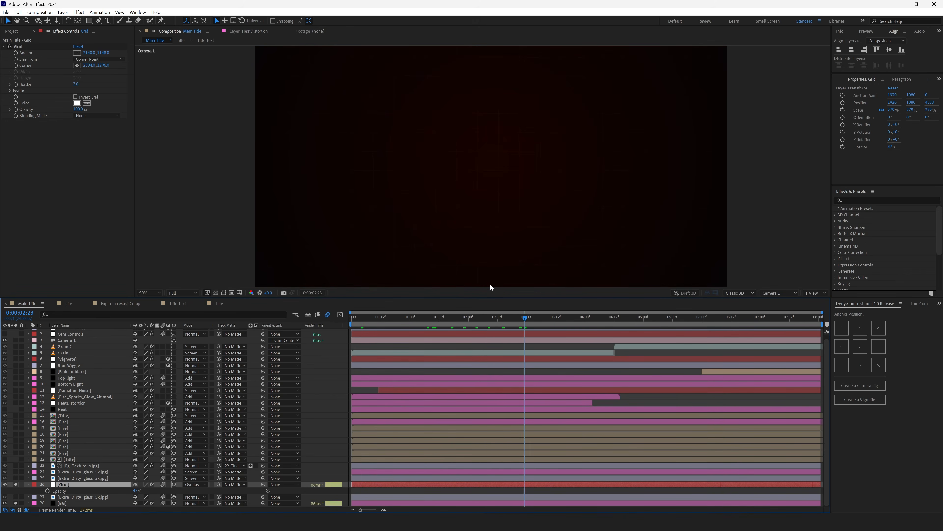
Solo the Extra_Dirty_glass_5k.jpg layers 25 and 24 along with Grid and BG
click(98, 478)
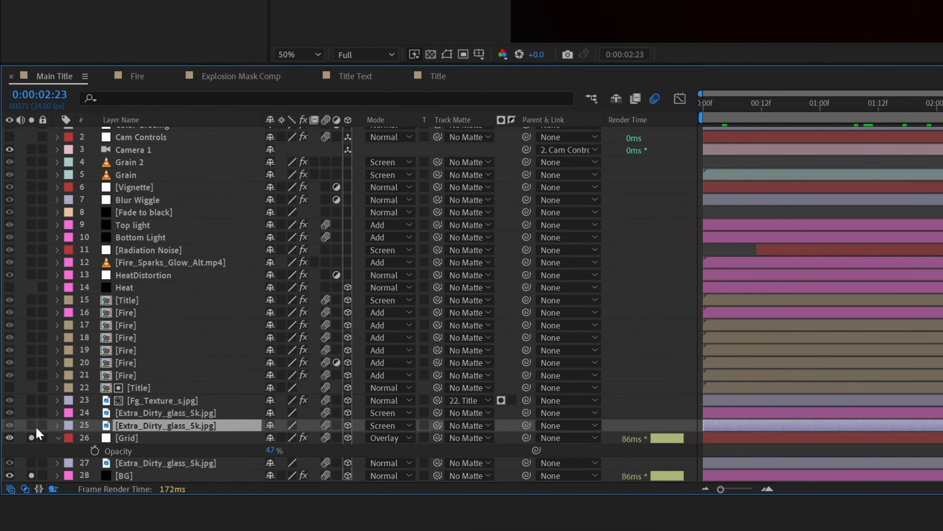
click(31, 425)
click(152, 413)
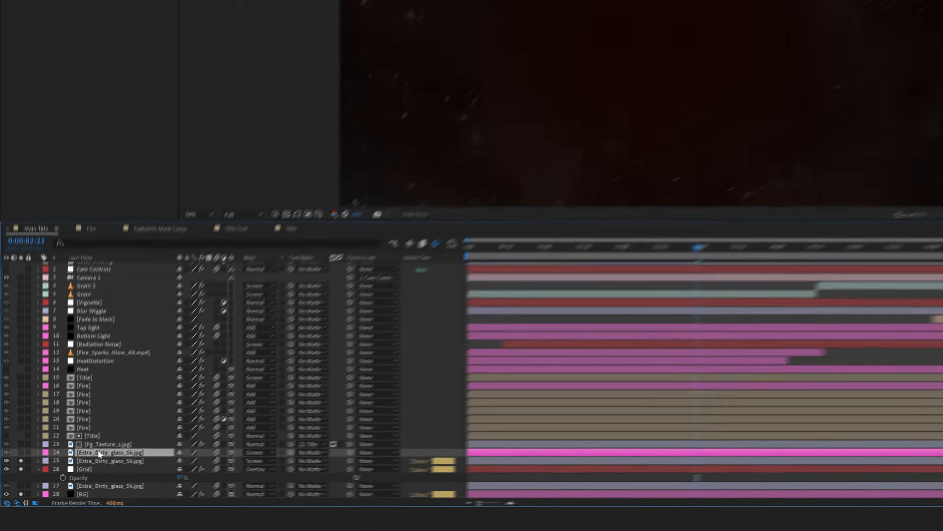
click(21, 452)
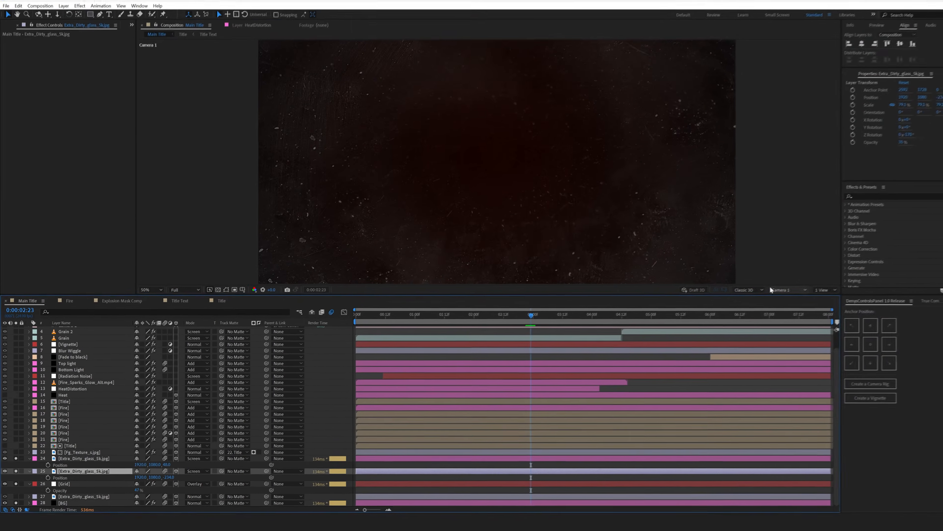
Switch the viewer to Custom View 1 and scrub back to inspect the dirty glass layers' depth relative to the camera
click(767, 294)
click(782, 380)
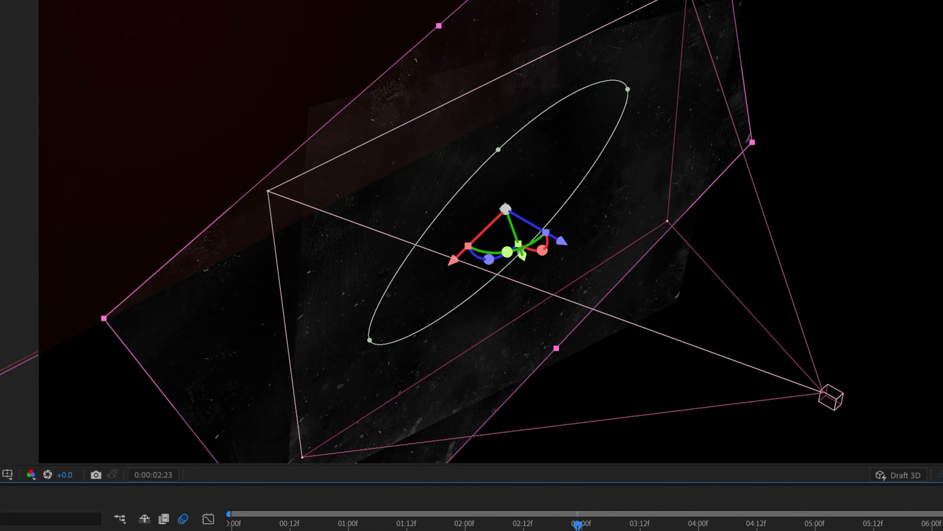
drag(578, 525, 411, 524)
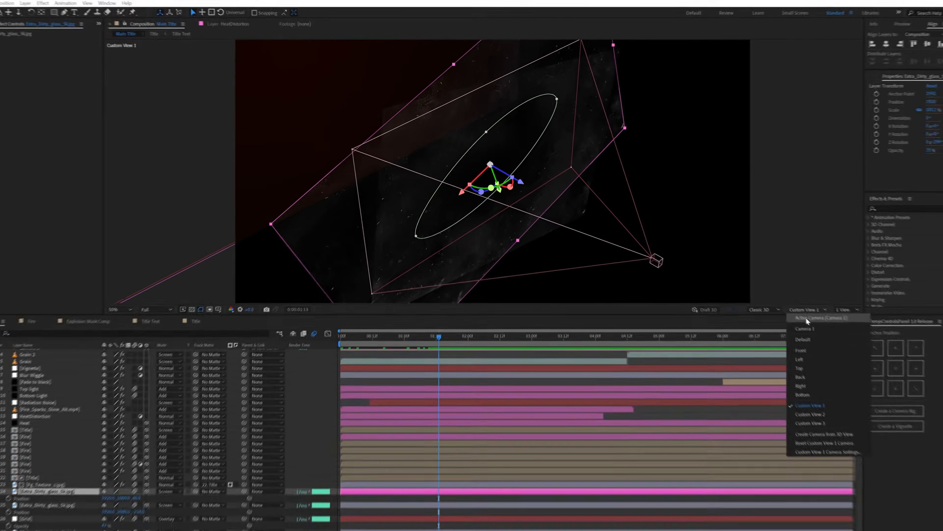
Return to Active Camera (Camera 1) and scrub to 0:00:01:01 to check the parallax between the two glass layers
click(299, 530)
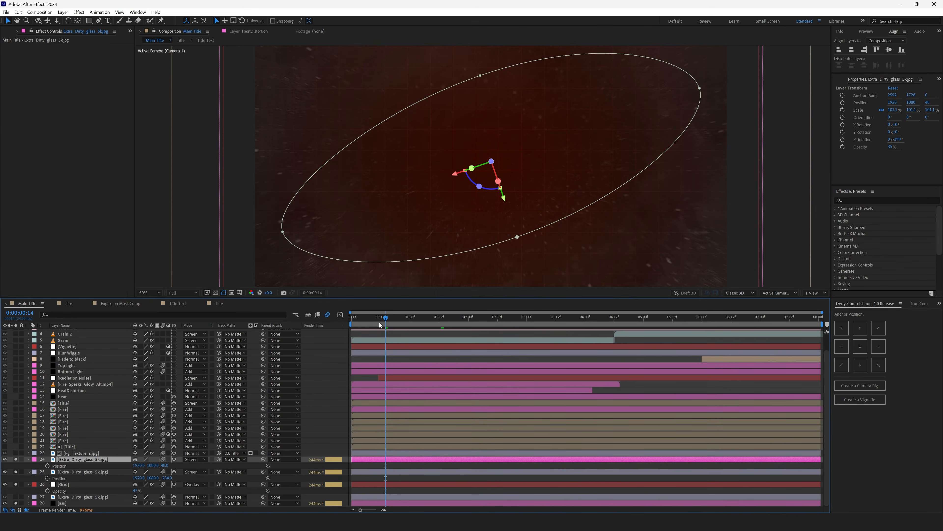
drag(390, 318, 410, 320)
click(370, 218)
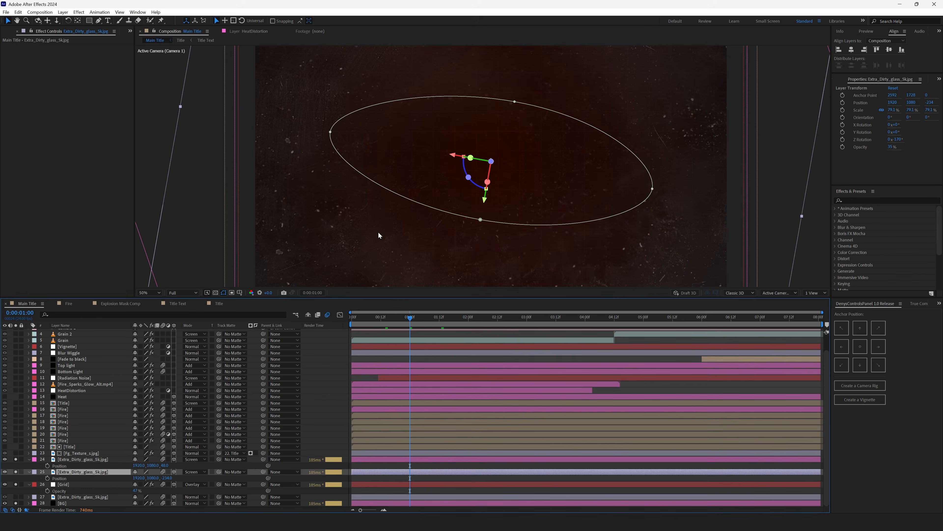
key(Page_Down)
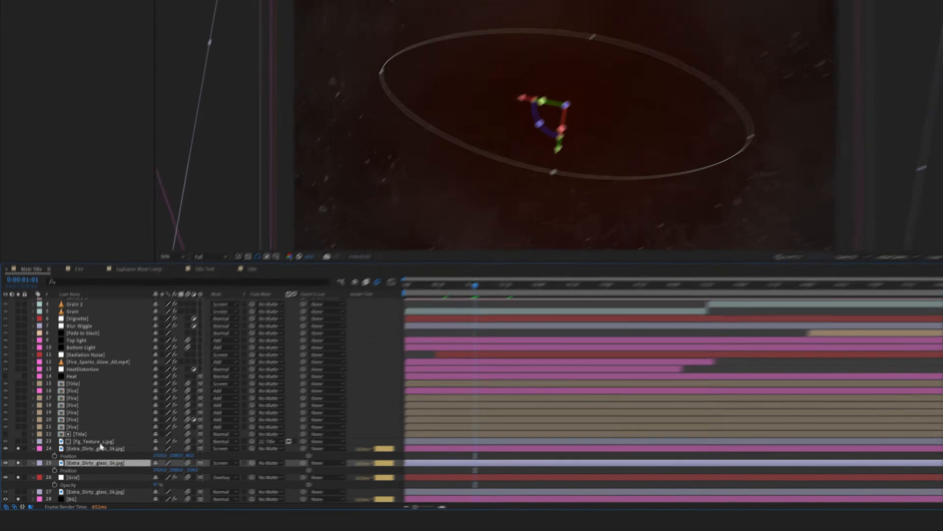
Select Fire layer 16 and examine its Matte Choker effect
click(64, 415)
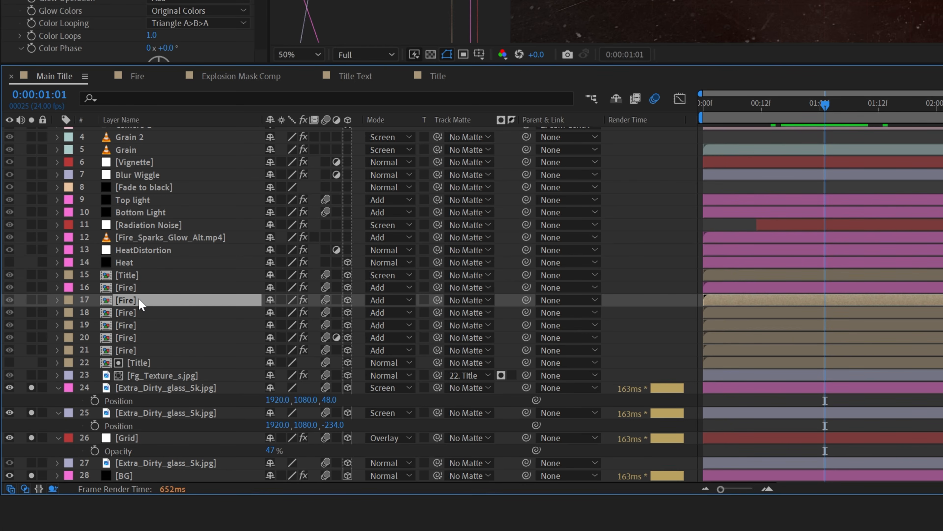
click(139, 289)
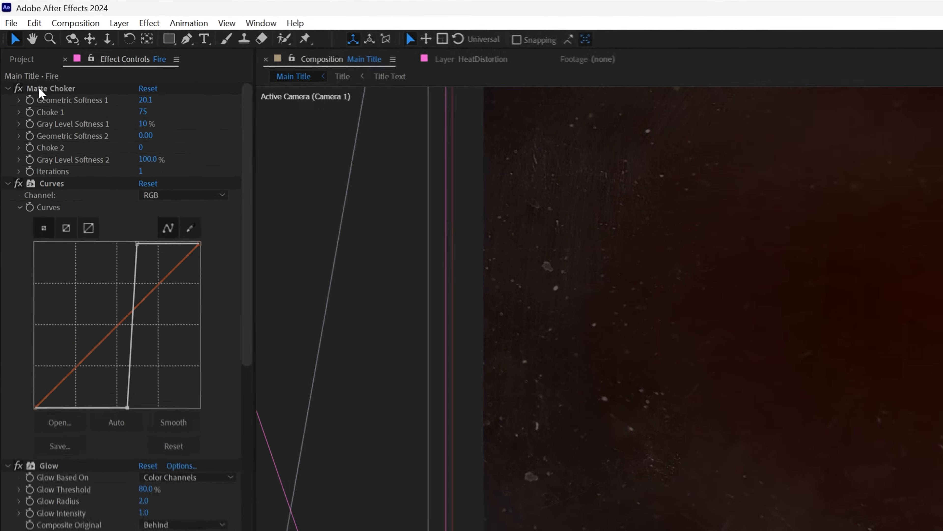
click(48, 88)
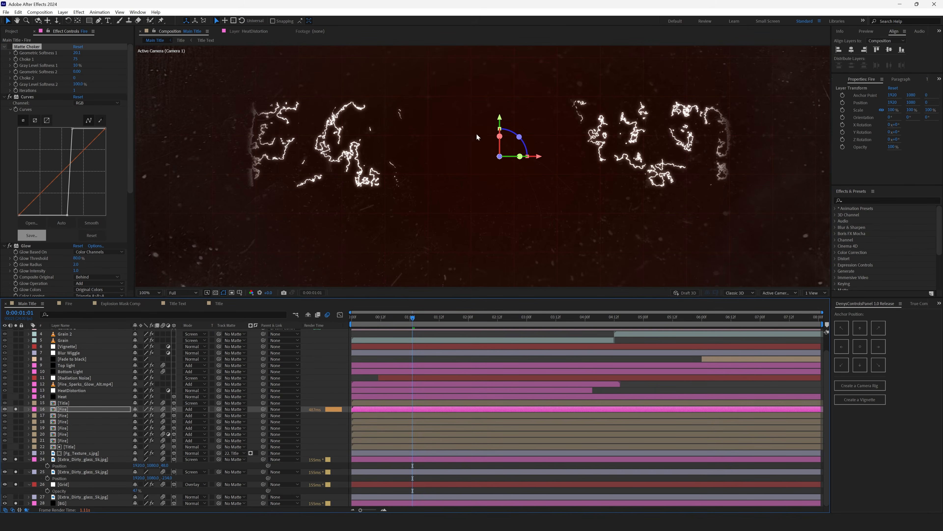
Compare Fire layers 16 and 17 by soloing them in turn, and toggle layer 16's Matte Choker to inspect its effects
click(15, 416)
click(15, 409)
click(16, 409)
click(15, 415)
click(10, 47)
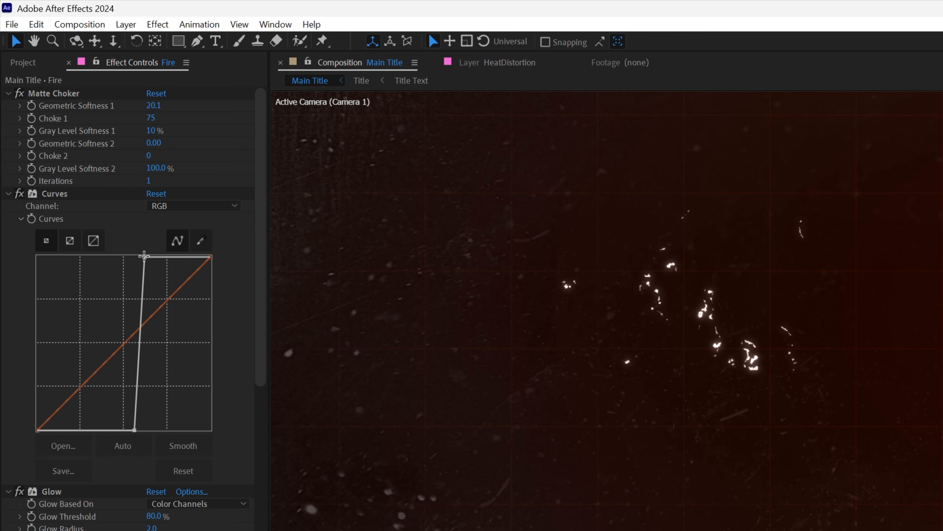
scroll(130, 296, down, 10)
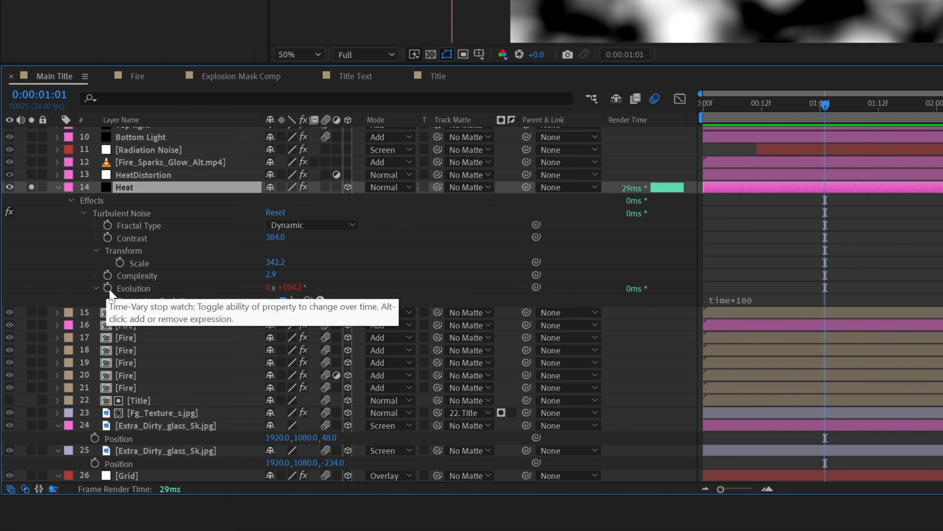
Examine the time*100 expression on Evolution in the Heat layer's Turbulent Noise and preview the noise animation
click(754, 298)
click(771, 299)
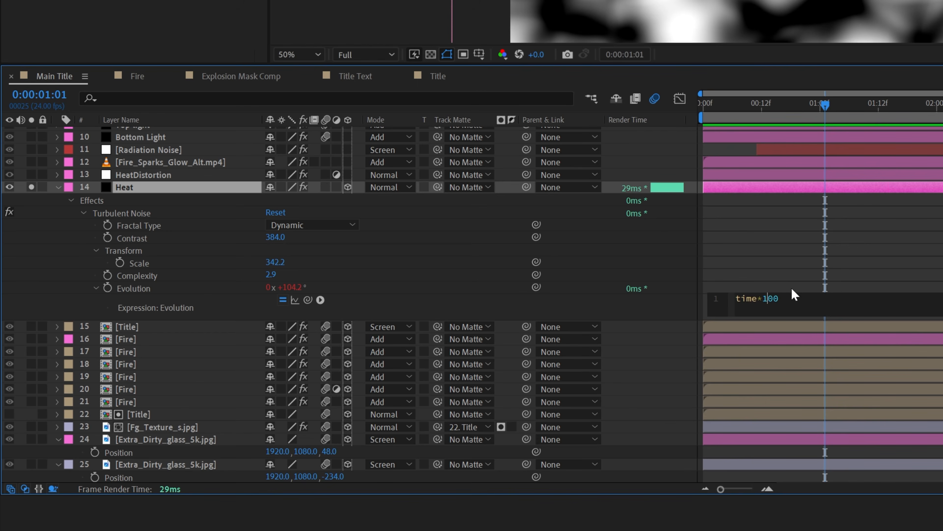
click(775, 247)
drag(825, 105, 726, 154)
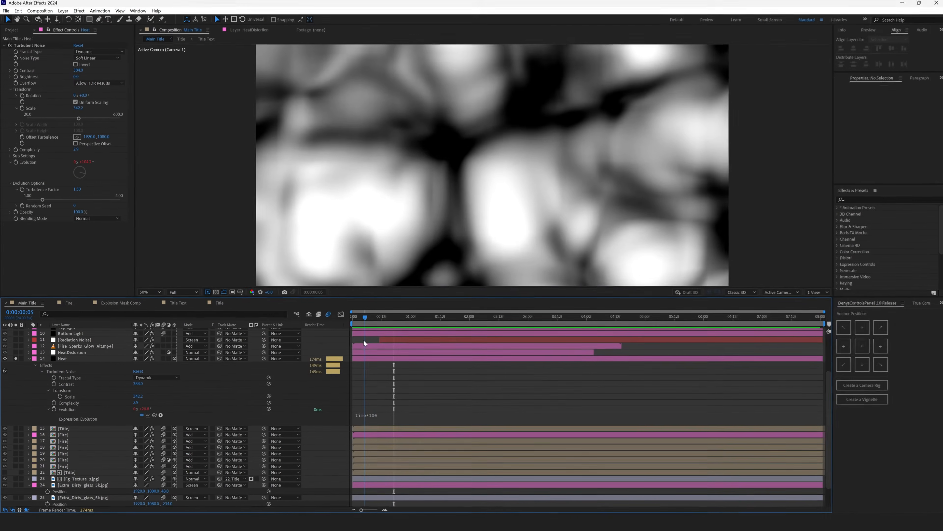
key(space)
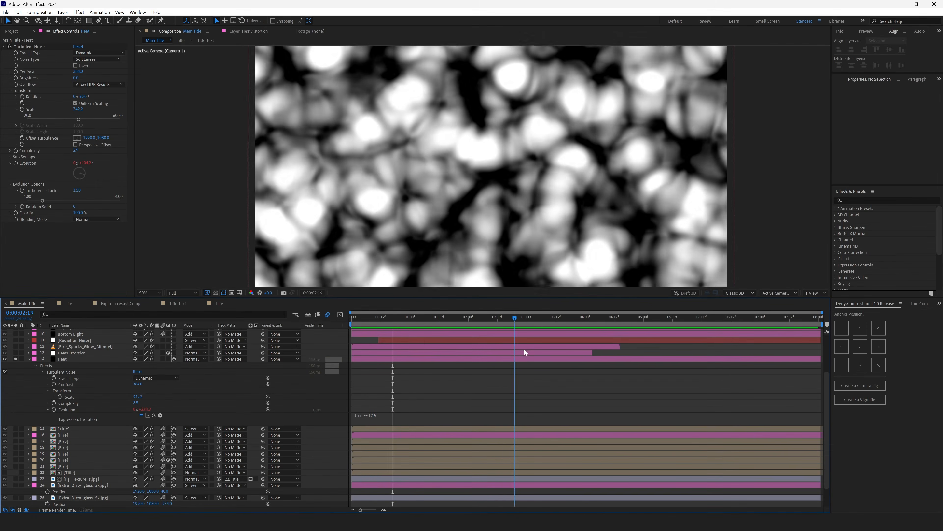
key(space)
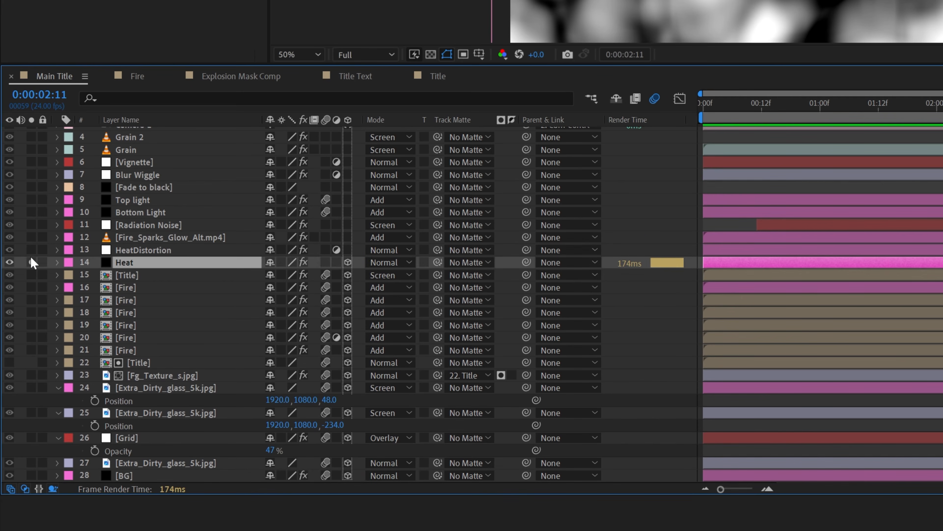
Hide the Heat layer and show the HeatDistortion layer's Displacement Map effect
click(10, 262)
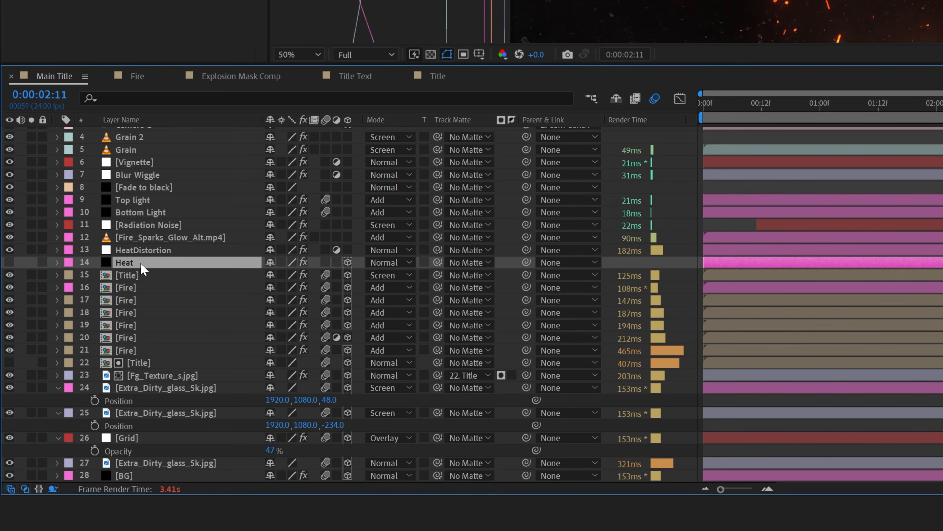
click(185, 255)
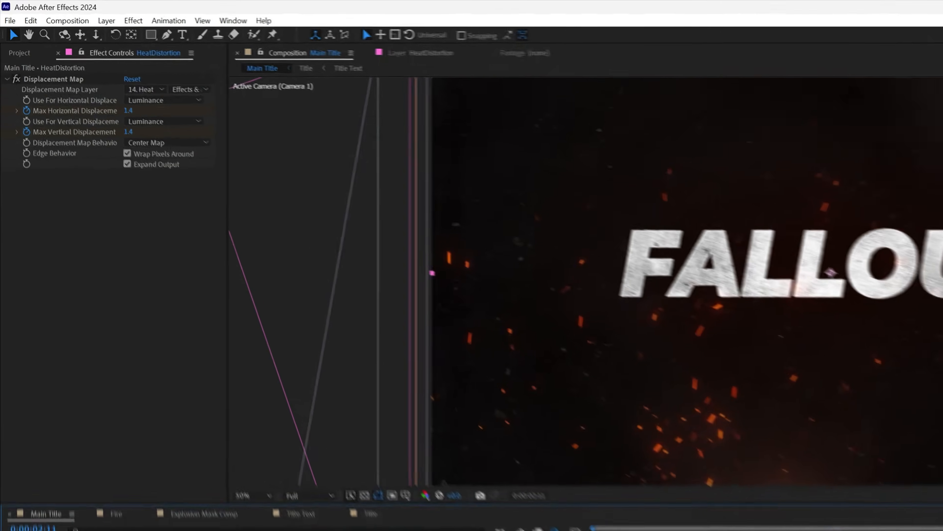
click(68, 79)
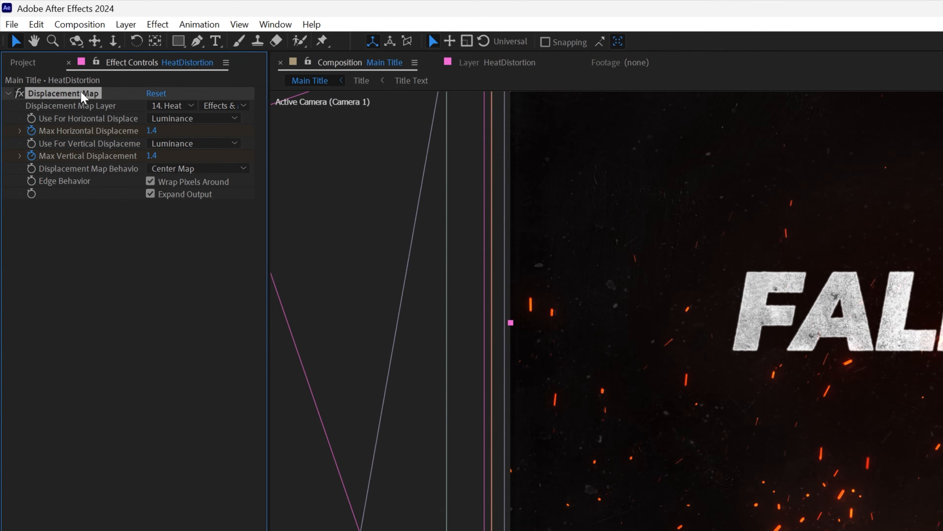
Examine the Displacement Map's layer source and horizontal channel options, keeping Effects & Masks and Luminance
click(172, 106)
click(75, 307)
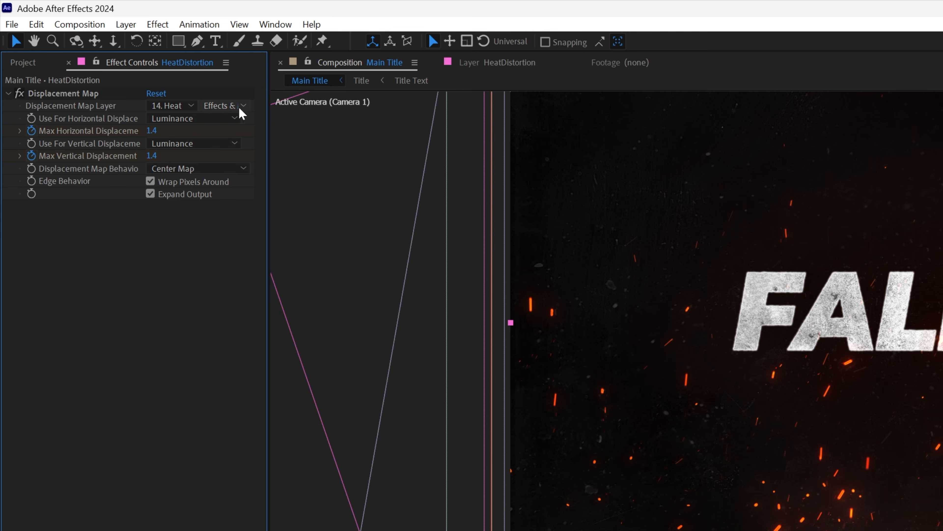
click(231, 106)
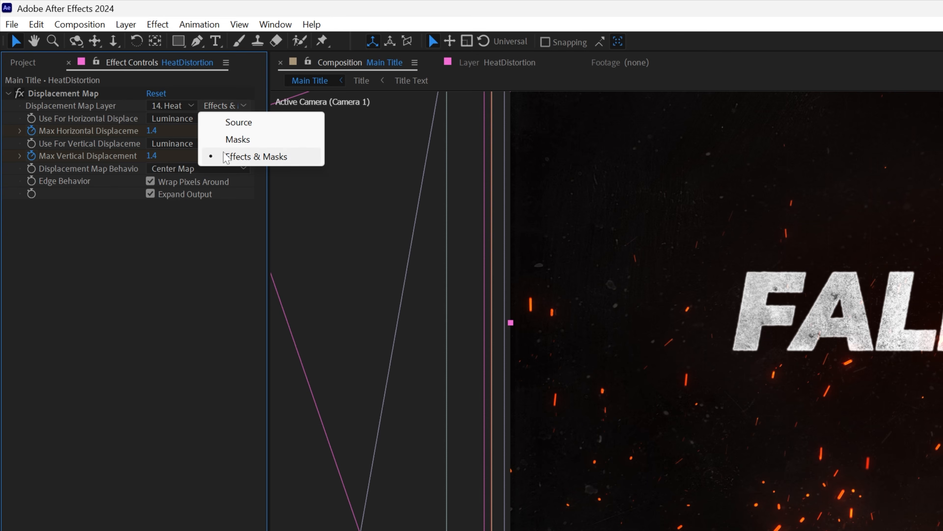
click(192, 220)
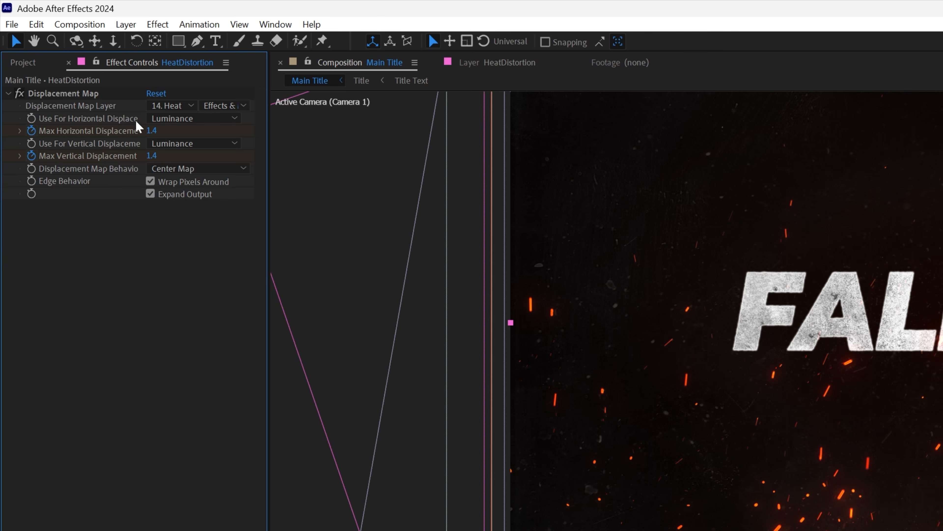
click(173, 119)
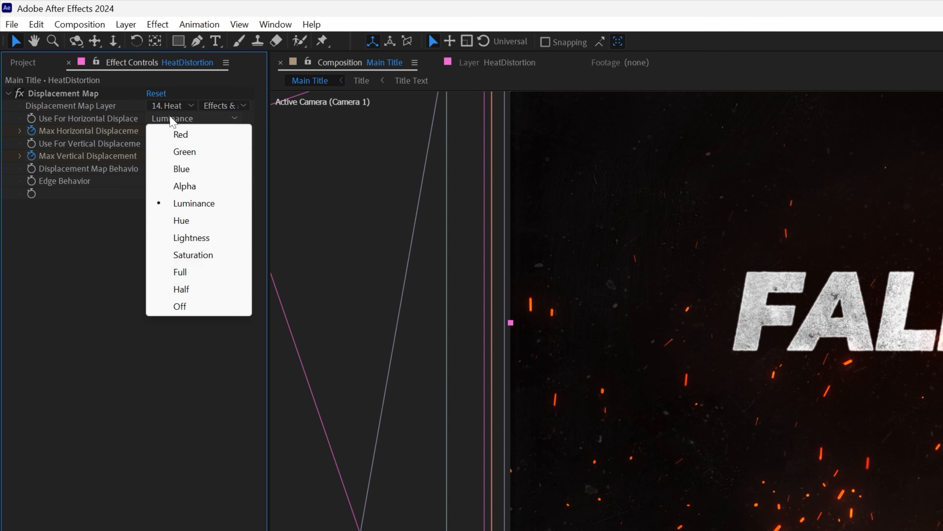
click(210, 205)
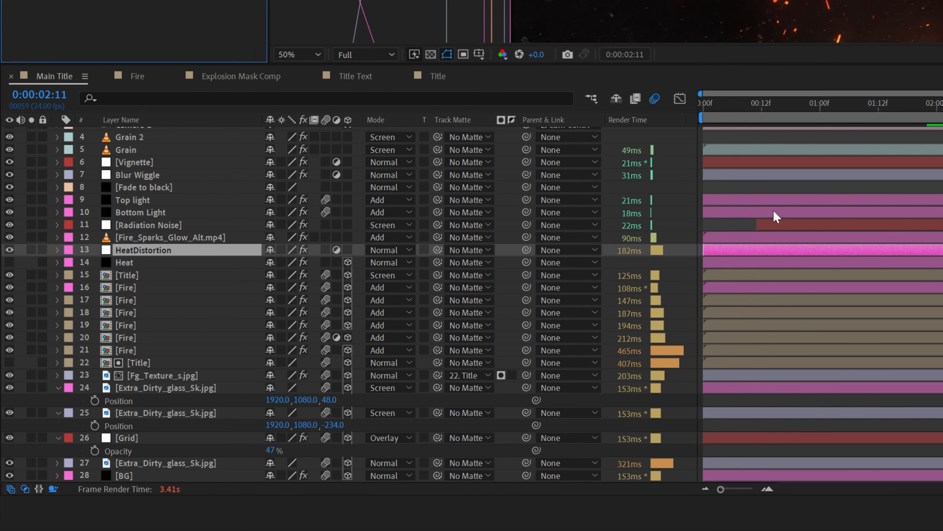
Reveal HeatDistortion's Max Horizontal and Max Vertical Displacement keyframes and compare the values at the first and last keyframes
key(u)
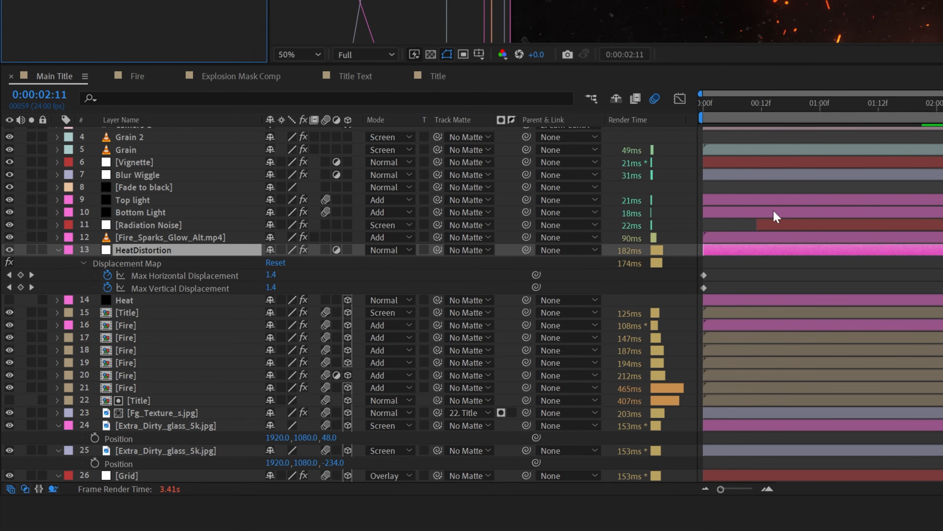
key(Home)
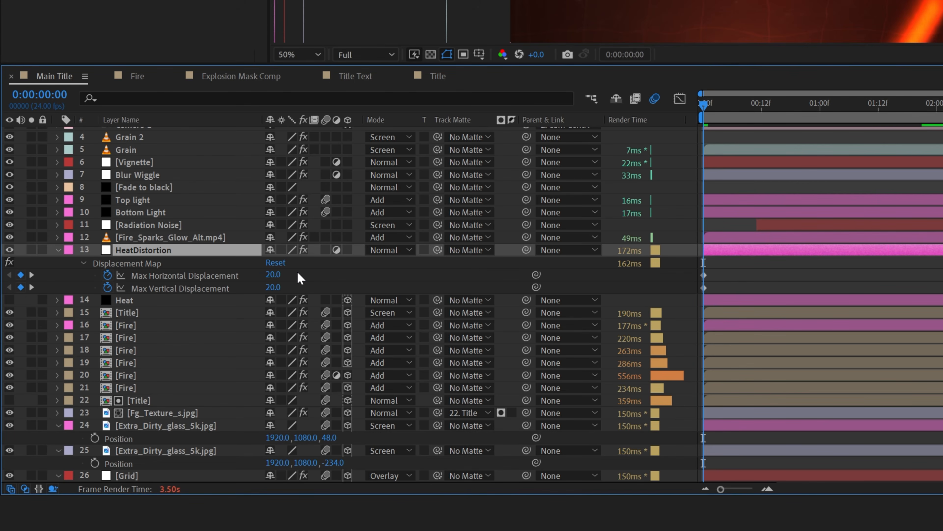
key(k)
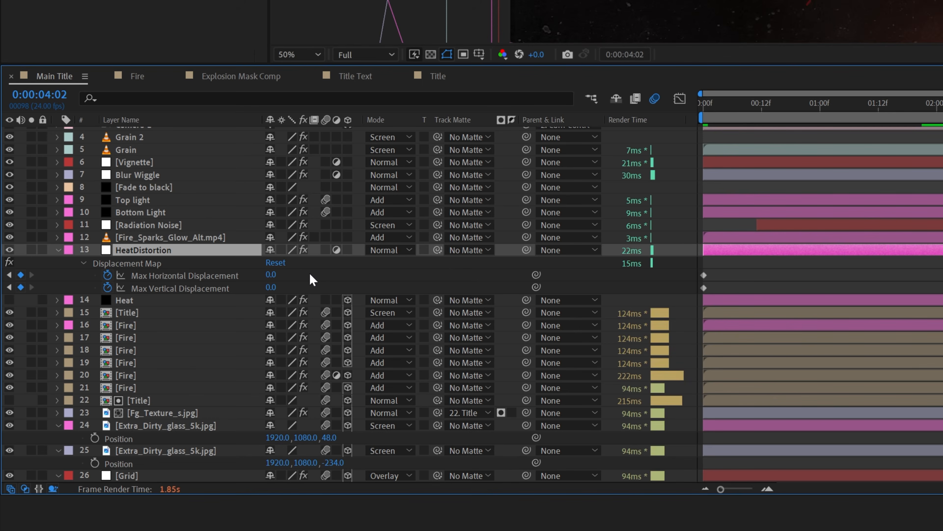
click(312, 278)
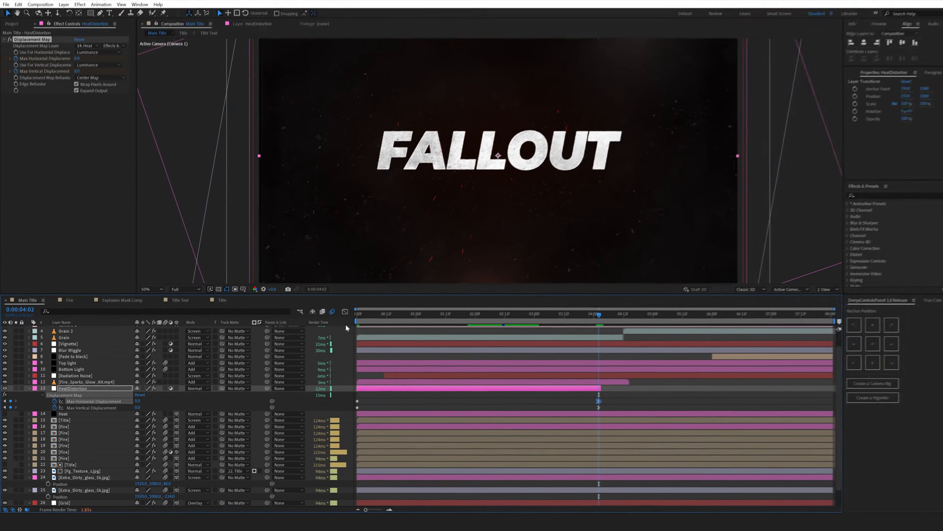
View the Fire_Sparks_Glow_Alt.mp4 layer on its own and scrub through its spark footage
click(680, 98)
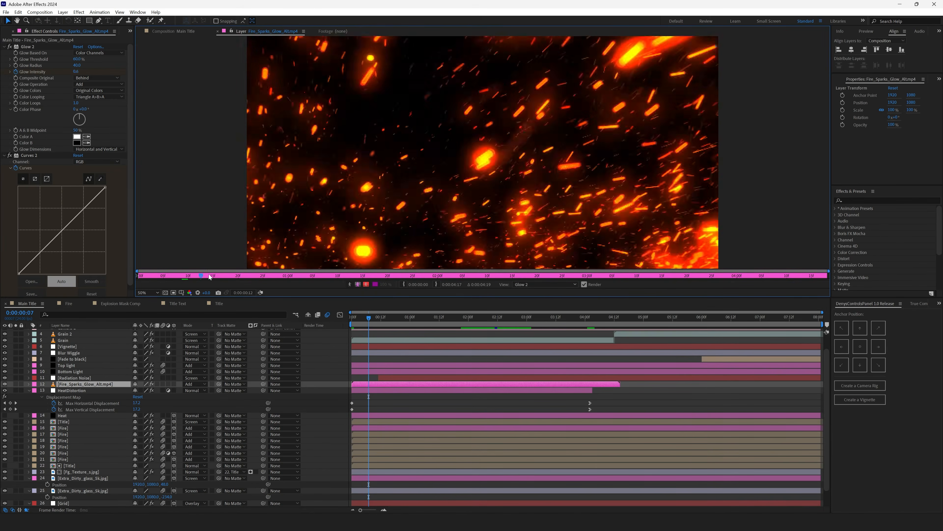
click(336, 275)
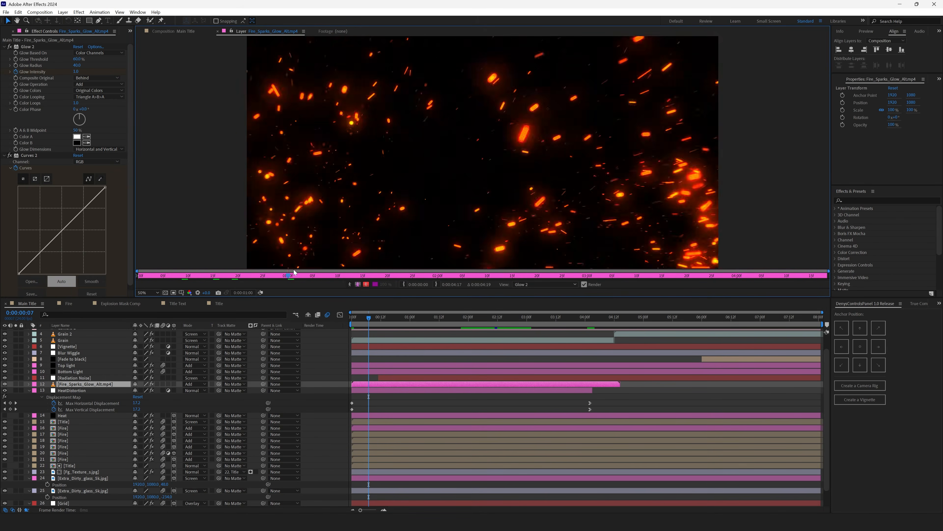
mouse_move(337, 274)
mouse_down()
mouse_move(592, 277)
mouse_move(234, 278)
mouse_up()
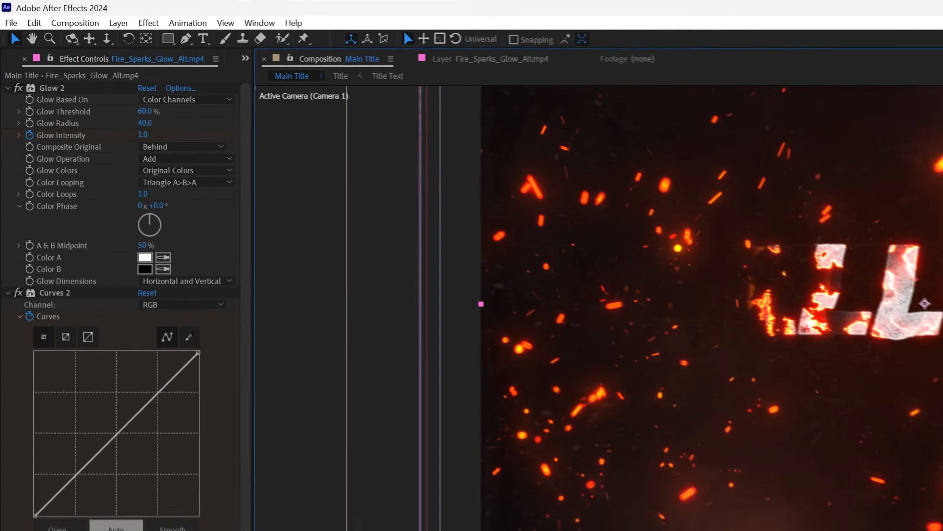
Reveal the keyframes of the sparks layer's Glow 2 and Curves 2 effects and preview the Glow Intensity animation at the start
click(55, 89)
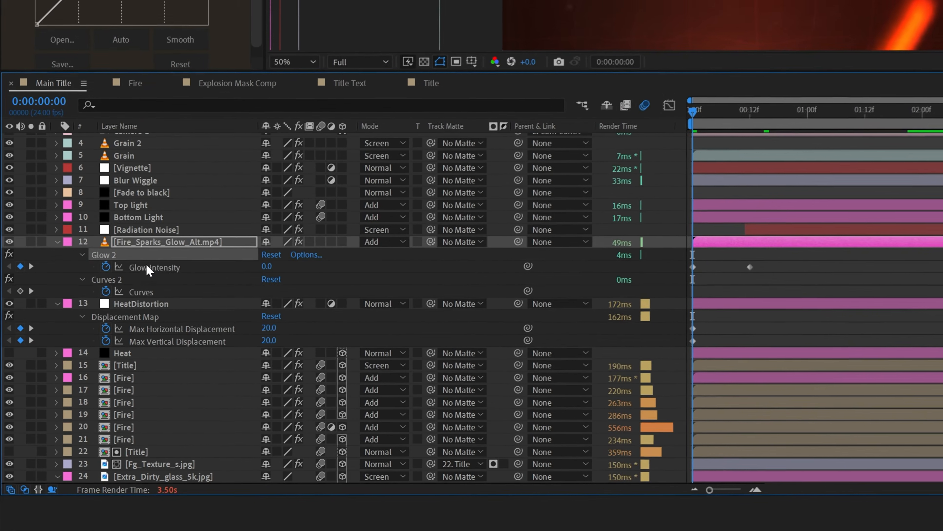
click(74, 396)
drag(765, 111, 762, 113)
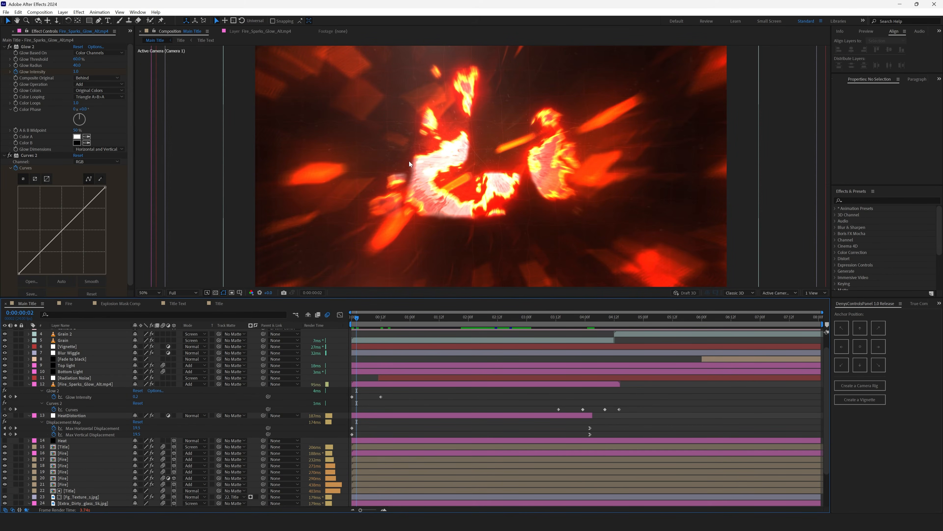
Select the sparks layer's Curves 2 effect, solo the layer and compare the curve at its first two keyframes
click(396, 209)
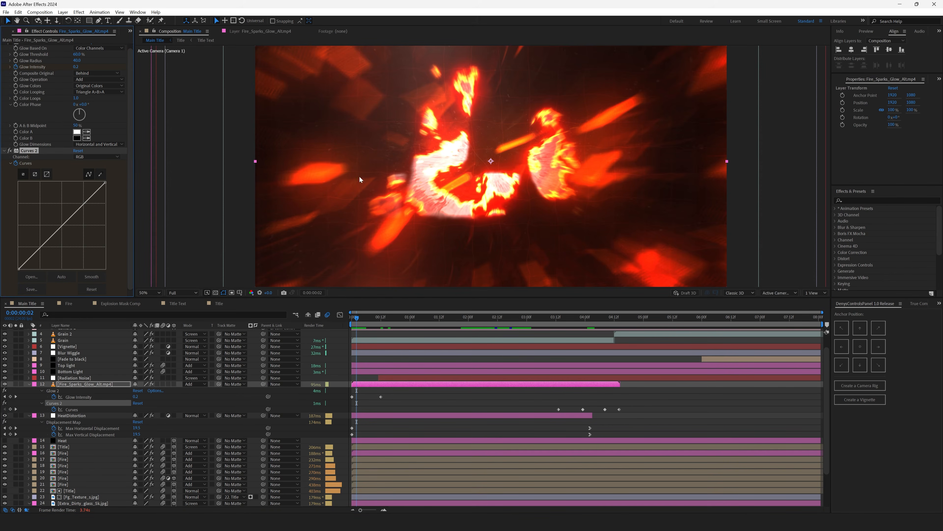
drag(543, 319, 601, 321)
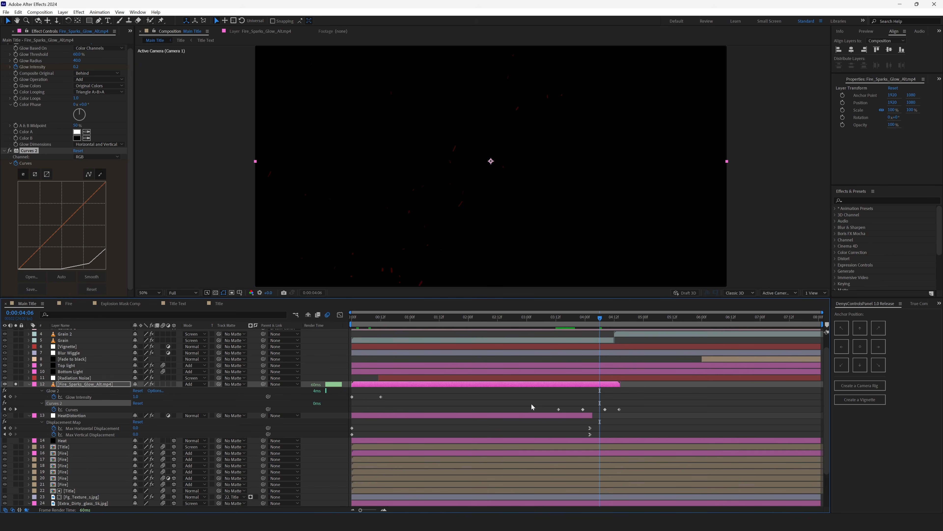
click(558, 409)
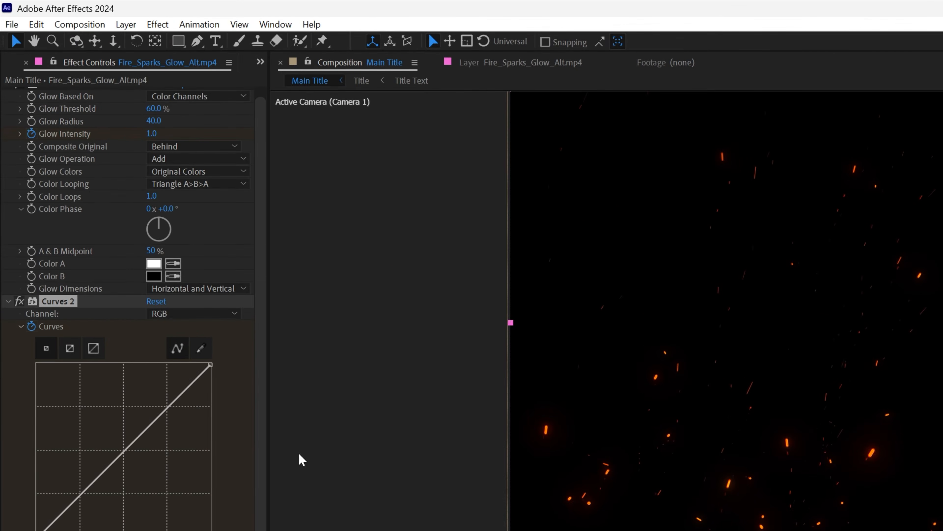
drag(559, 319, 584, 319)
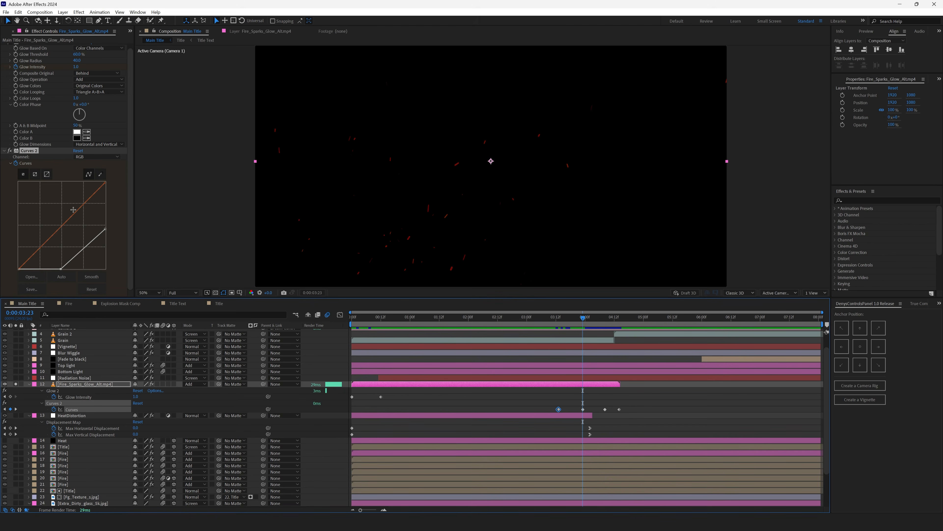
Step frame by frame between the first two Curves keyframes to examine how the curve darkens the sparks
key(Page_Up)
key(Page_Up)
key(Page_Up)
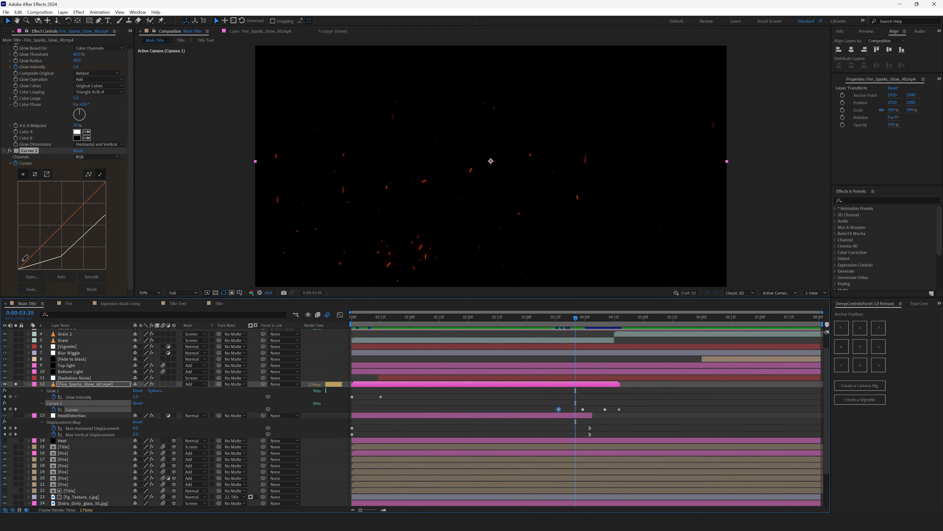
click(562, 323)
key(Page_Down)
key(Page_Down)
key(Page_Down)
key(Page_Down)
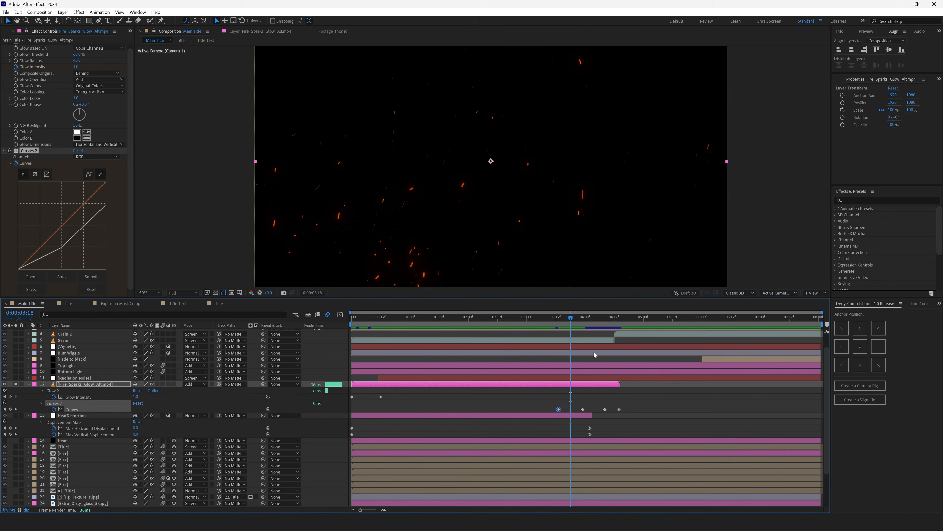
Go through all four Curves keyframes in order and scrub between them to review the sparks' fade-out
key(j)
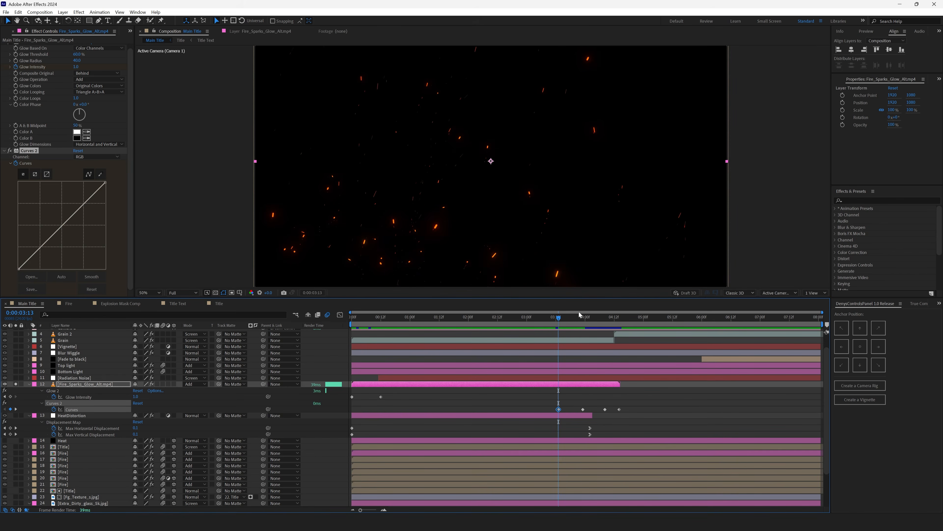
click(584, 321)
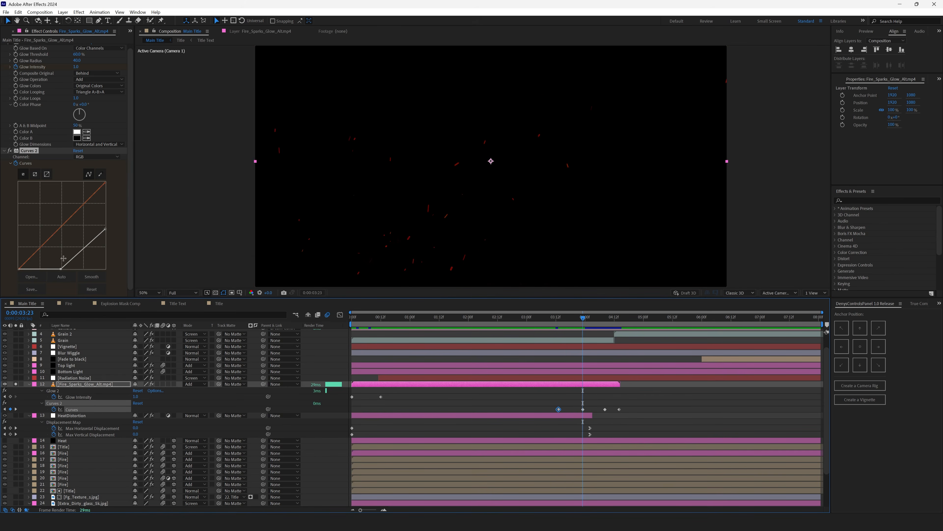
key(k)
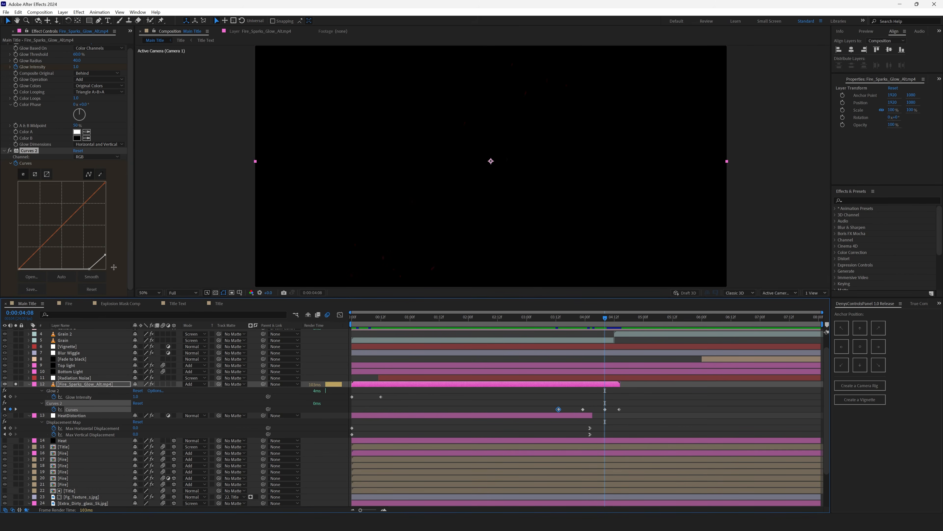
click(619, 321)
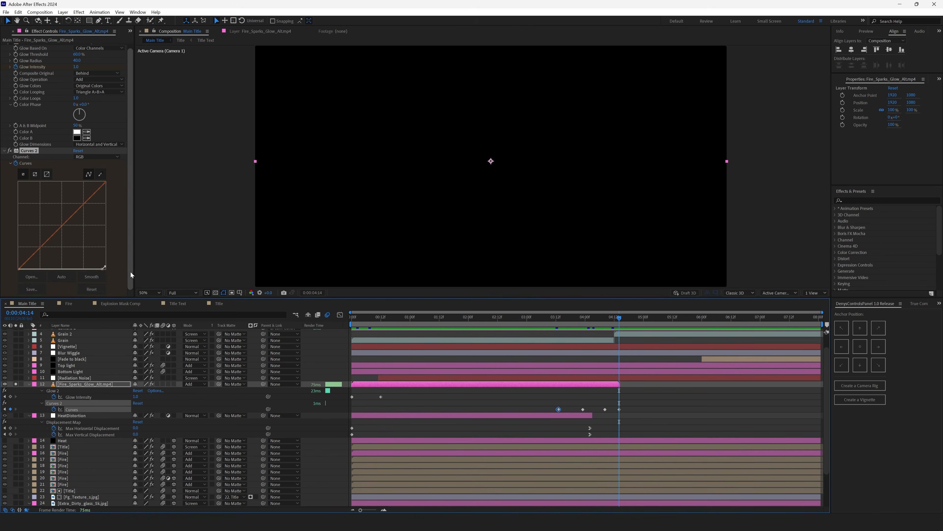
click(568, 319)
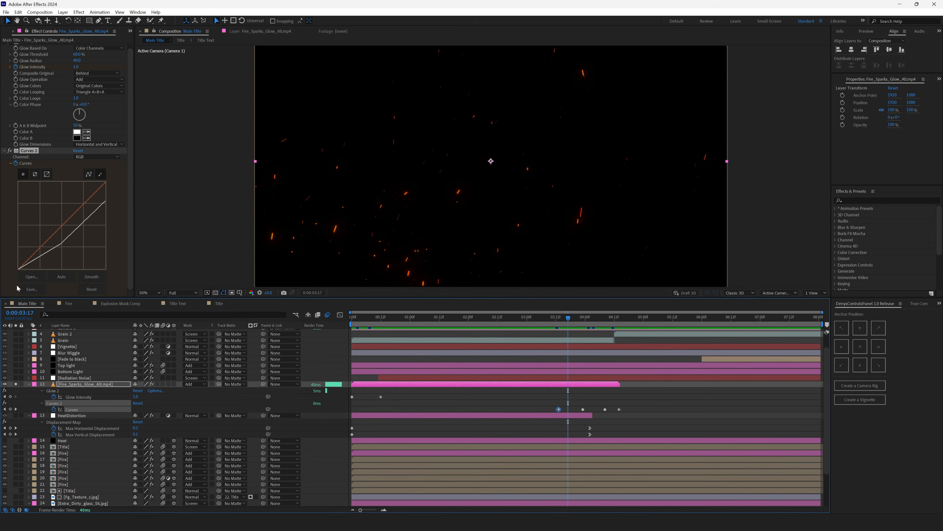
drag(568, 318, 576, 318)
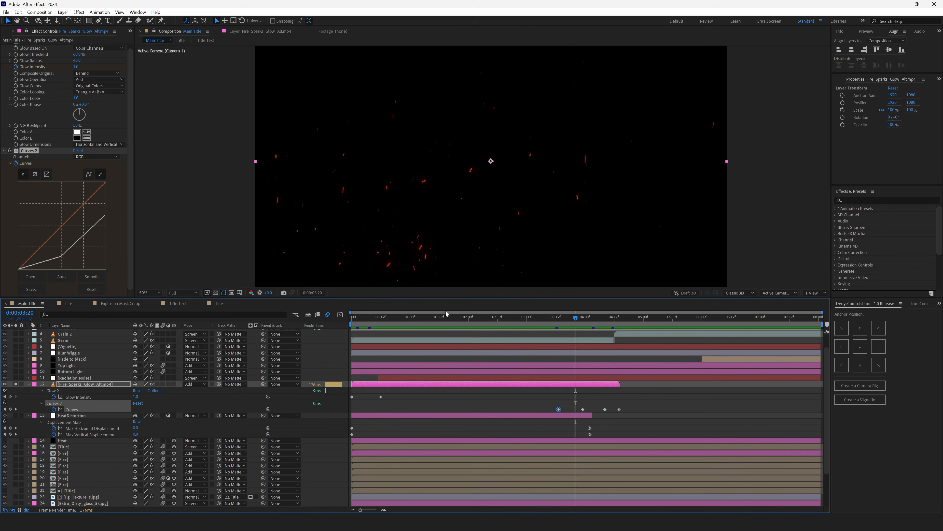
drag(577, 318, 590, 318)
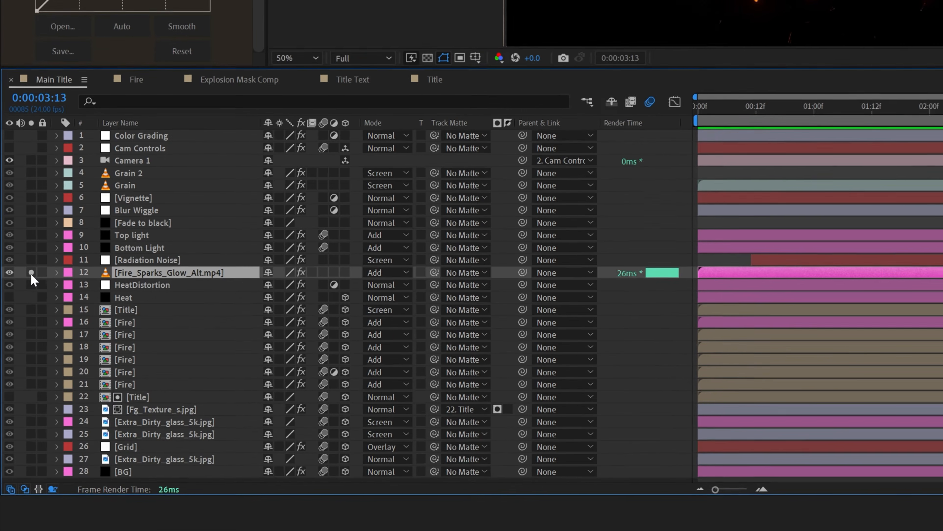
Solo the Bottom Light layer instead of the sparks, preview it and inspect its Gradient Ramp's start and end colors
click(18, 302)
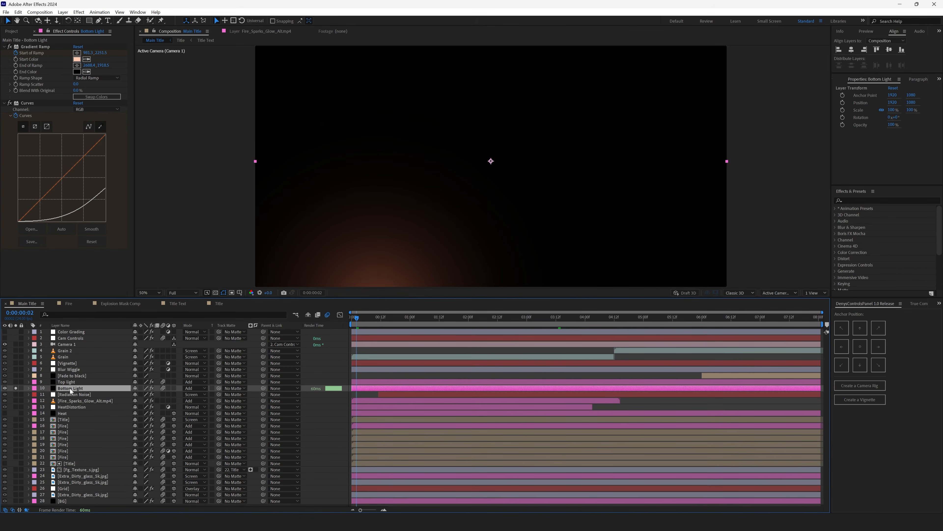
key(space)
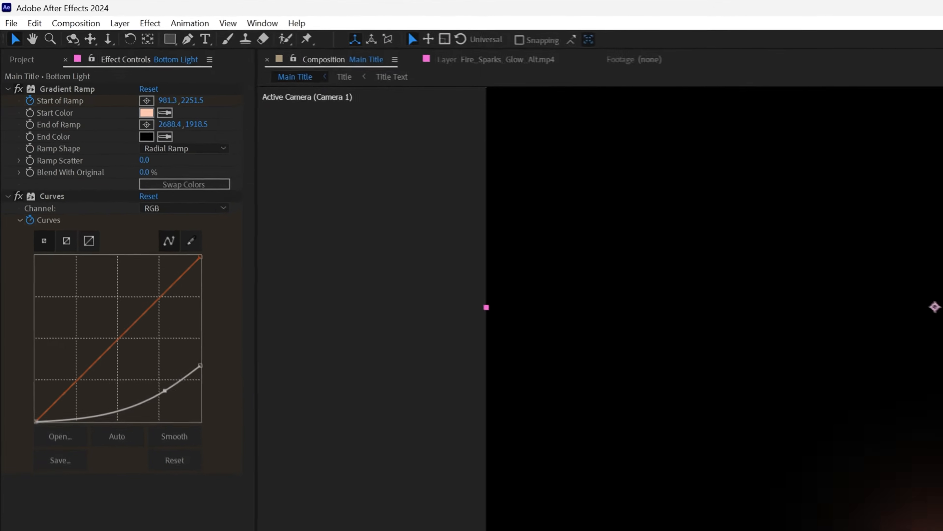
click(76, 59)
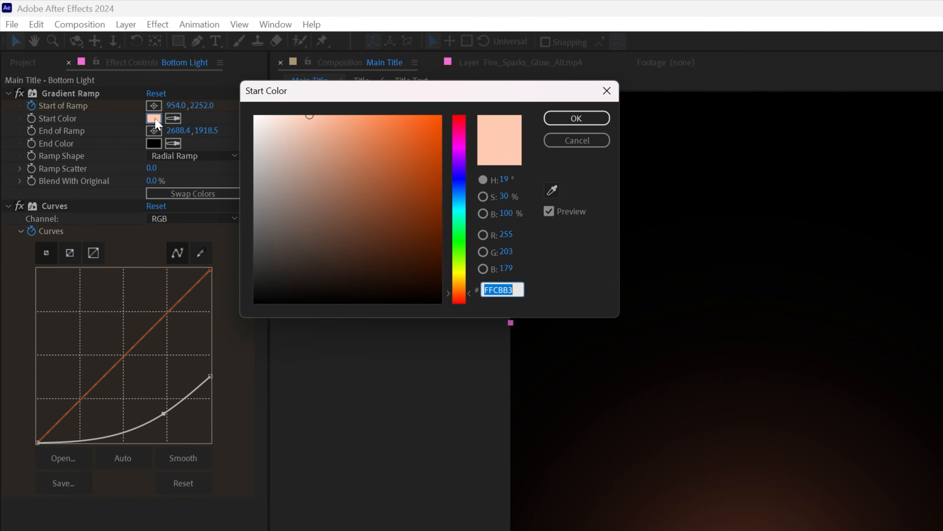
key(Return)
click(154, 143)
click(594, 122)
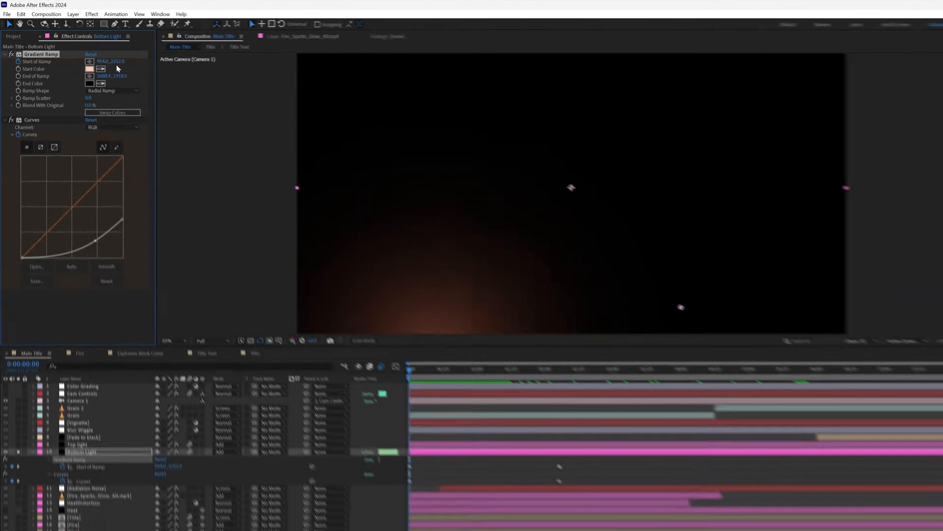
Review Bottom Light's Start of Ramp and Curves keyframes, and compare its blending mode with that of the sparks layer
key(k)
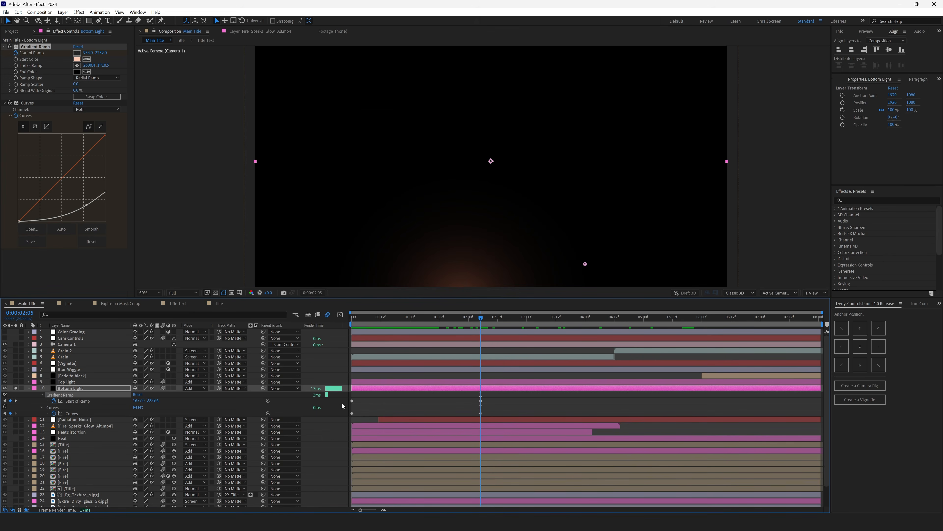
key(Home)
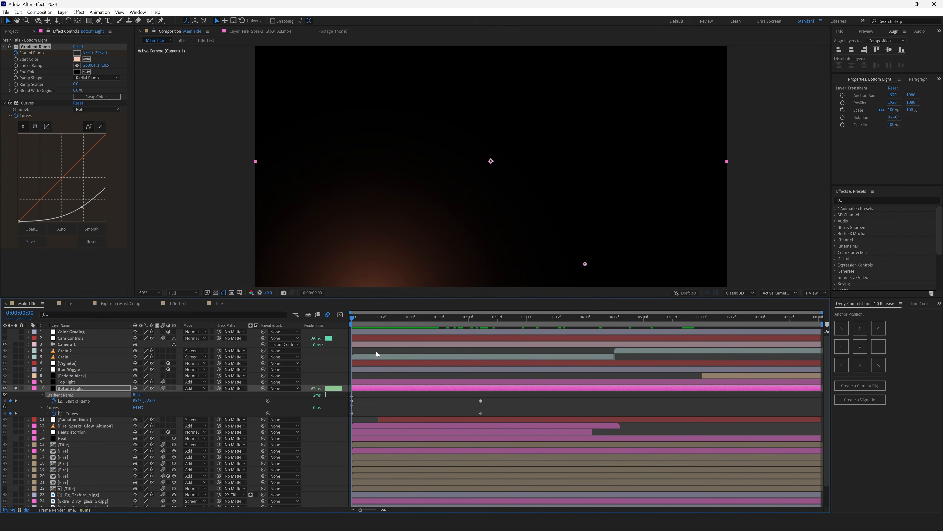
click(365, 409)
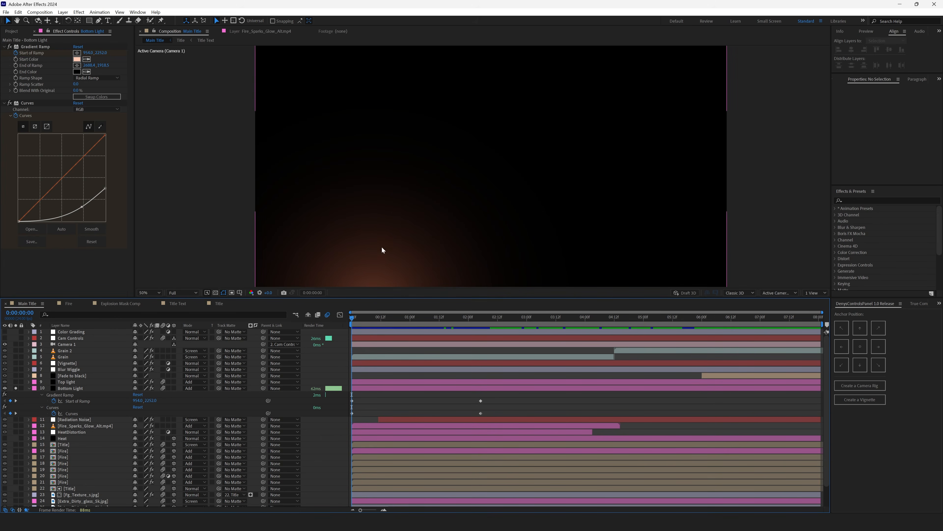
drag(412, 319, 481, 326)
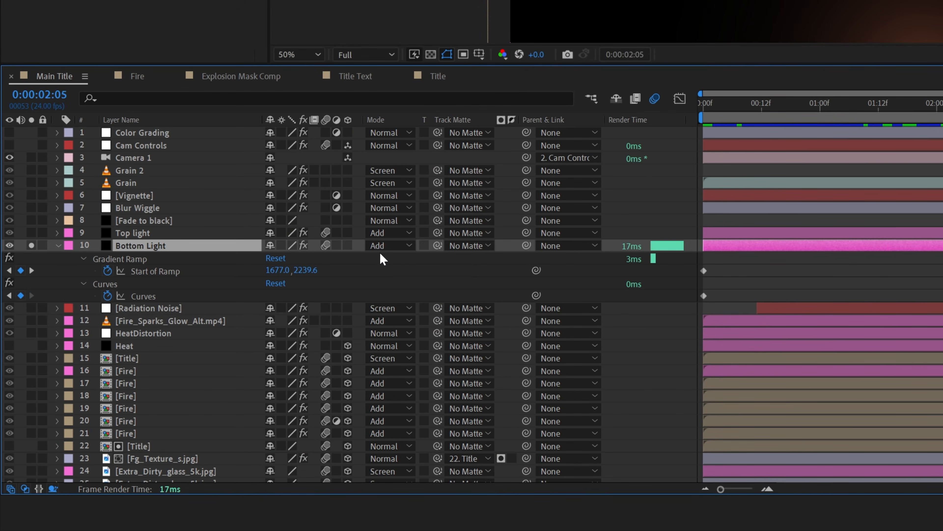
click(186, 321)
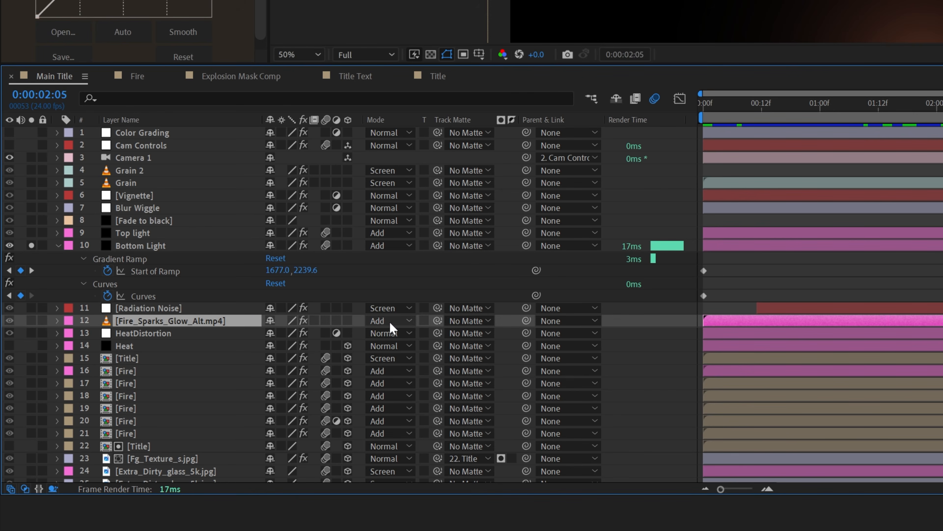
click(150, 247)
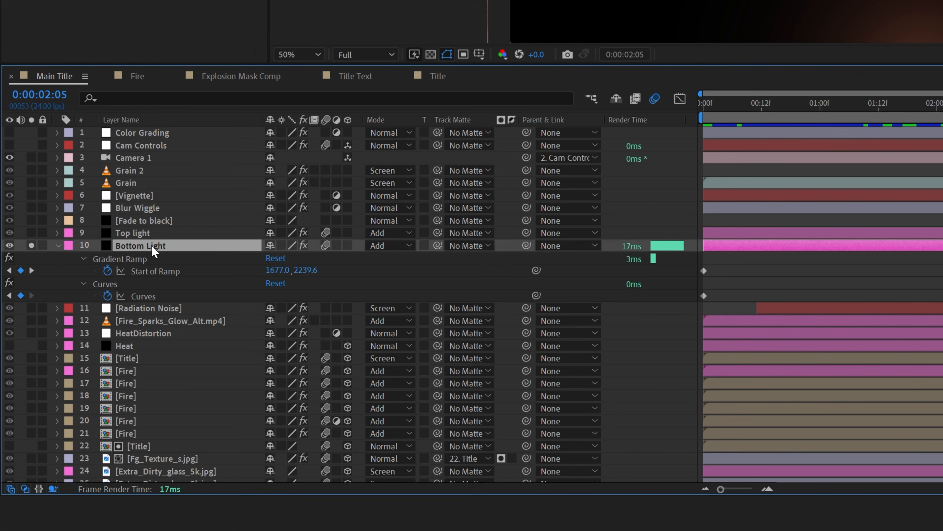
Select the Top light layer, show its ramp and curve keyframes, and preview its movement together with Bottom Light
click(148, 233)
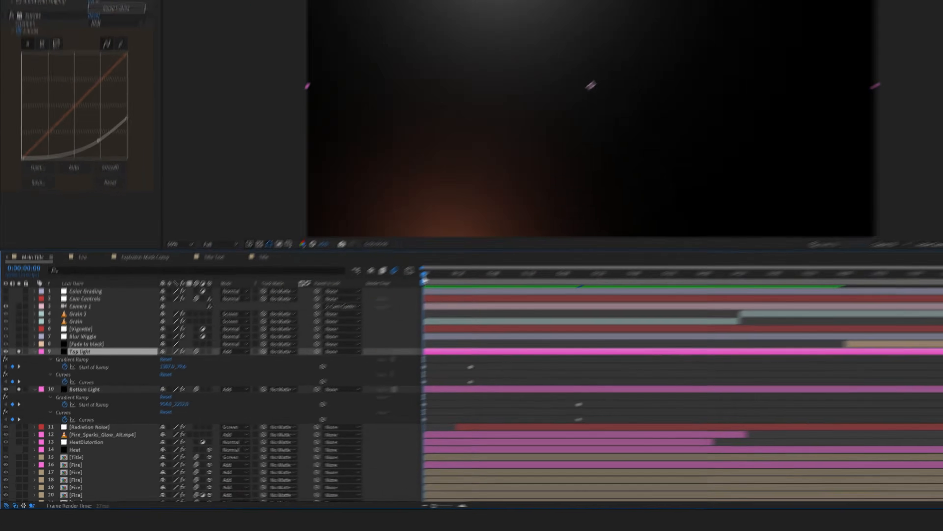
drag(352, 319, 389, 326)
drag(779, 121, 782, 121)
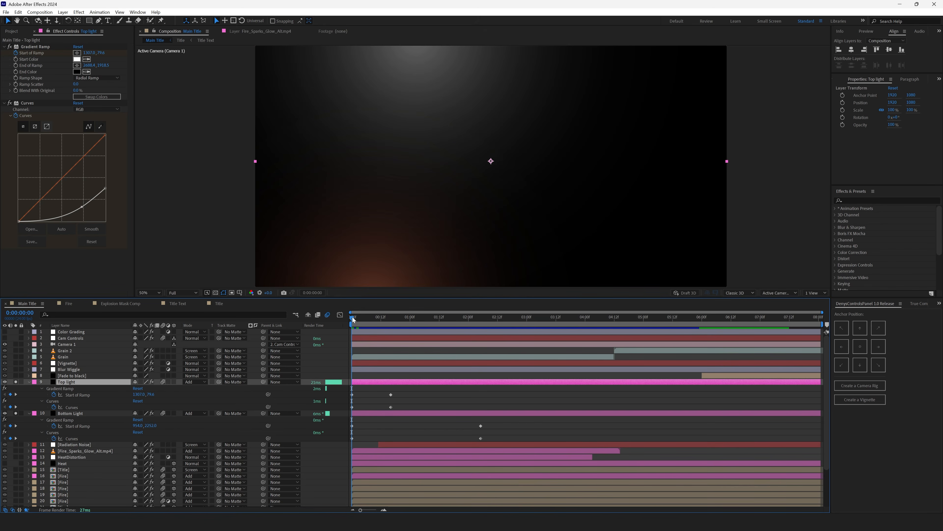
drag(353, 319, 419, 324)
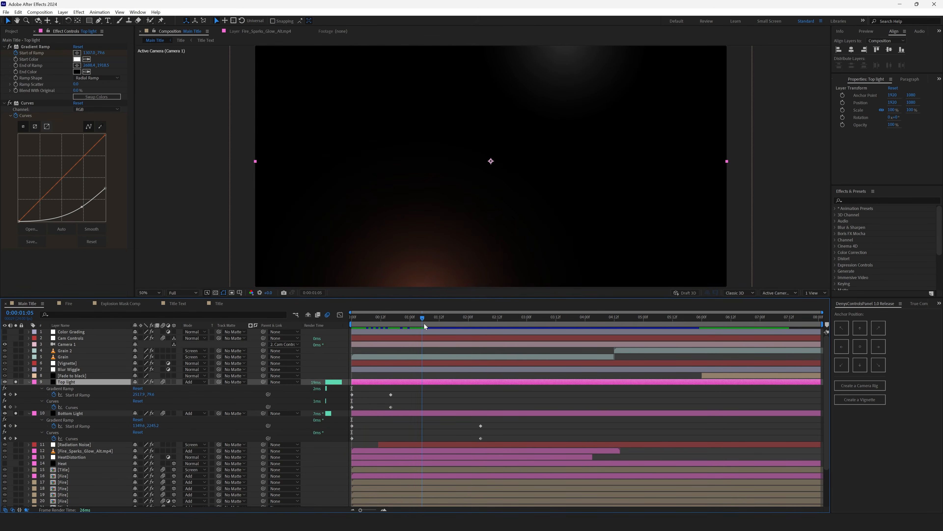